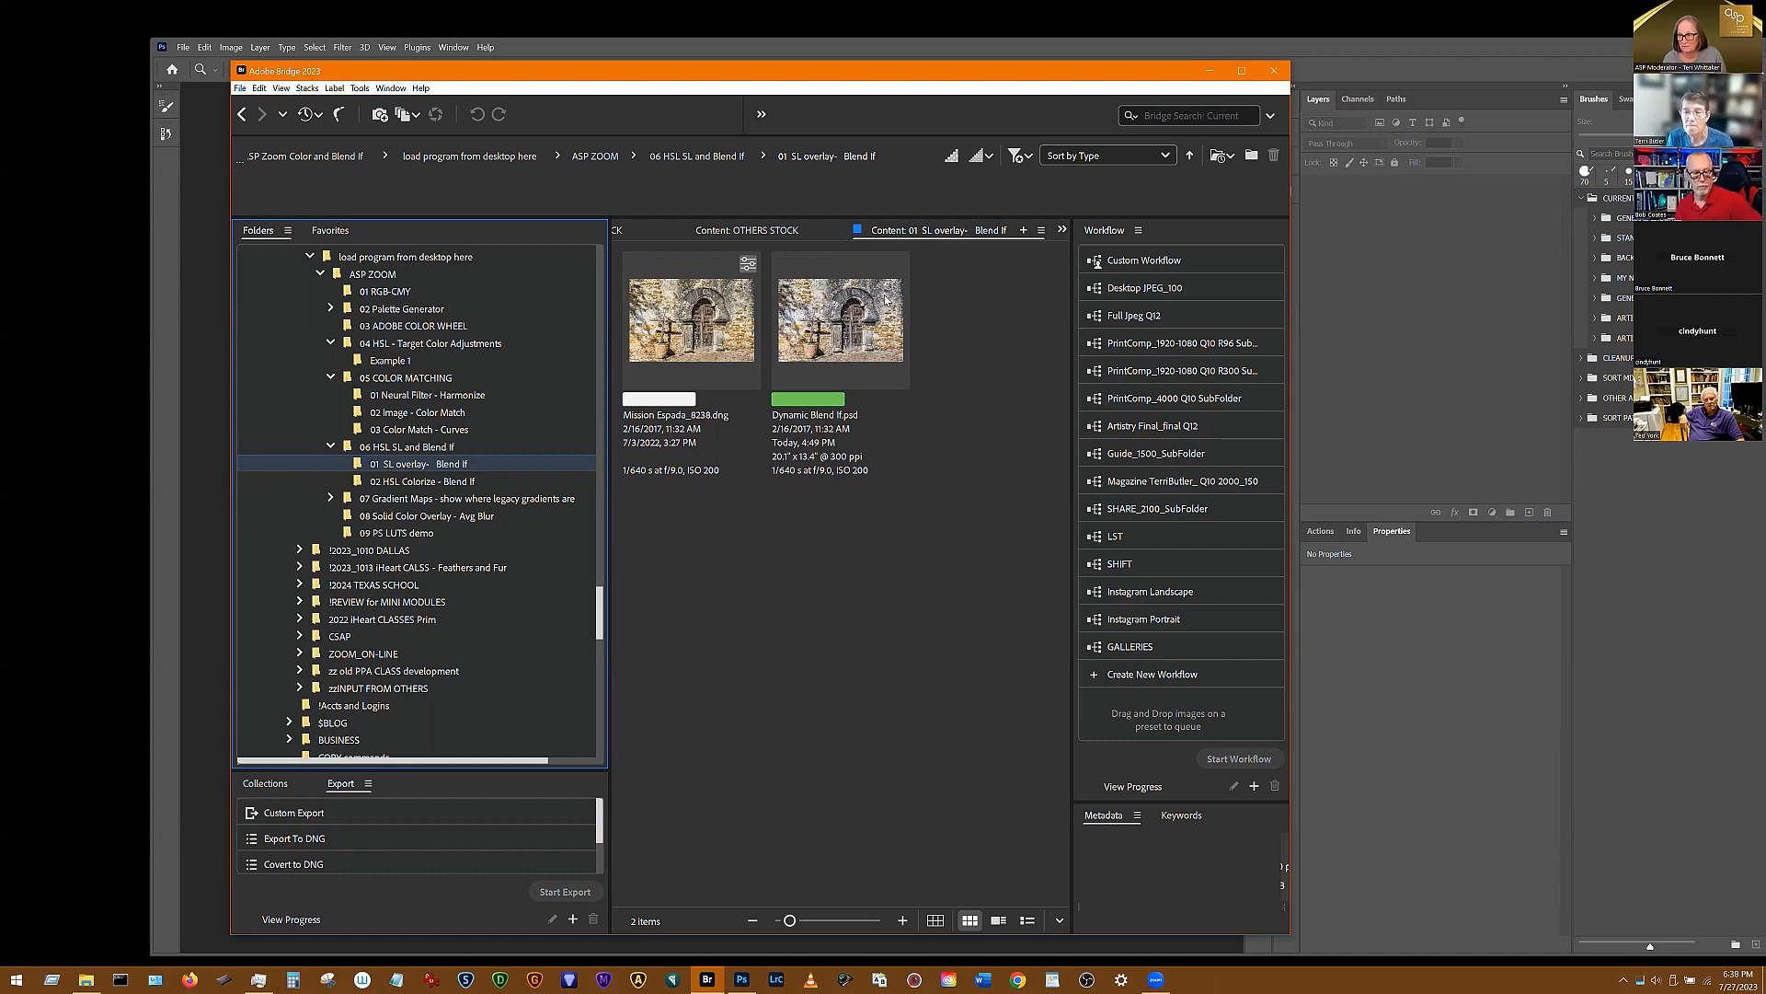
# Open Dynamic Blend If.psd in Adobe Photoshop 2023
pyautogui.rightClick(825, 314)
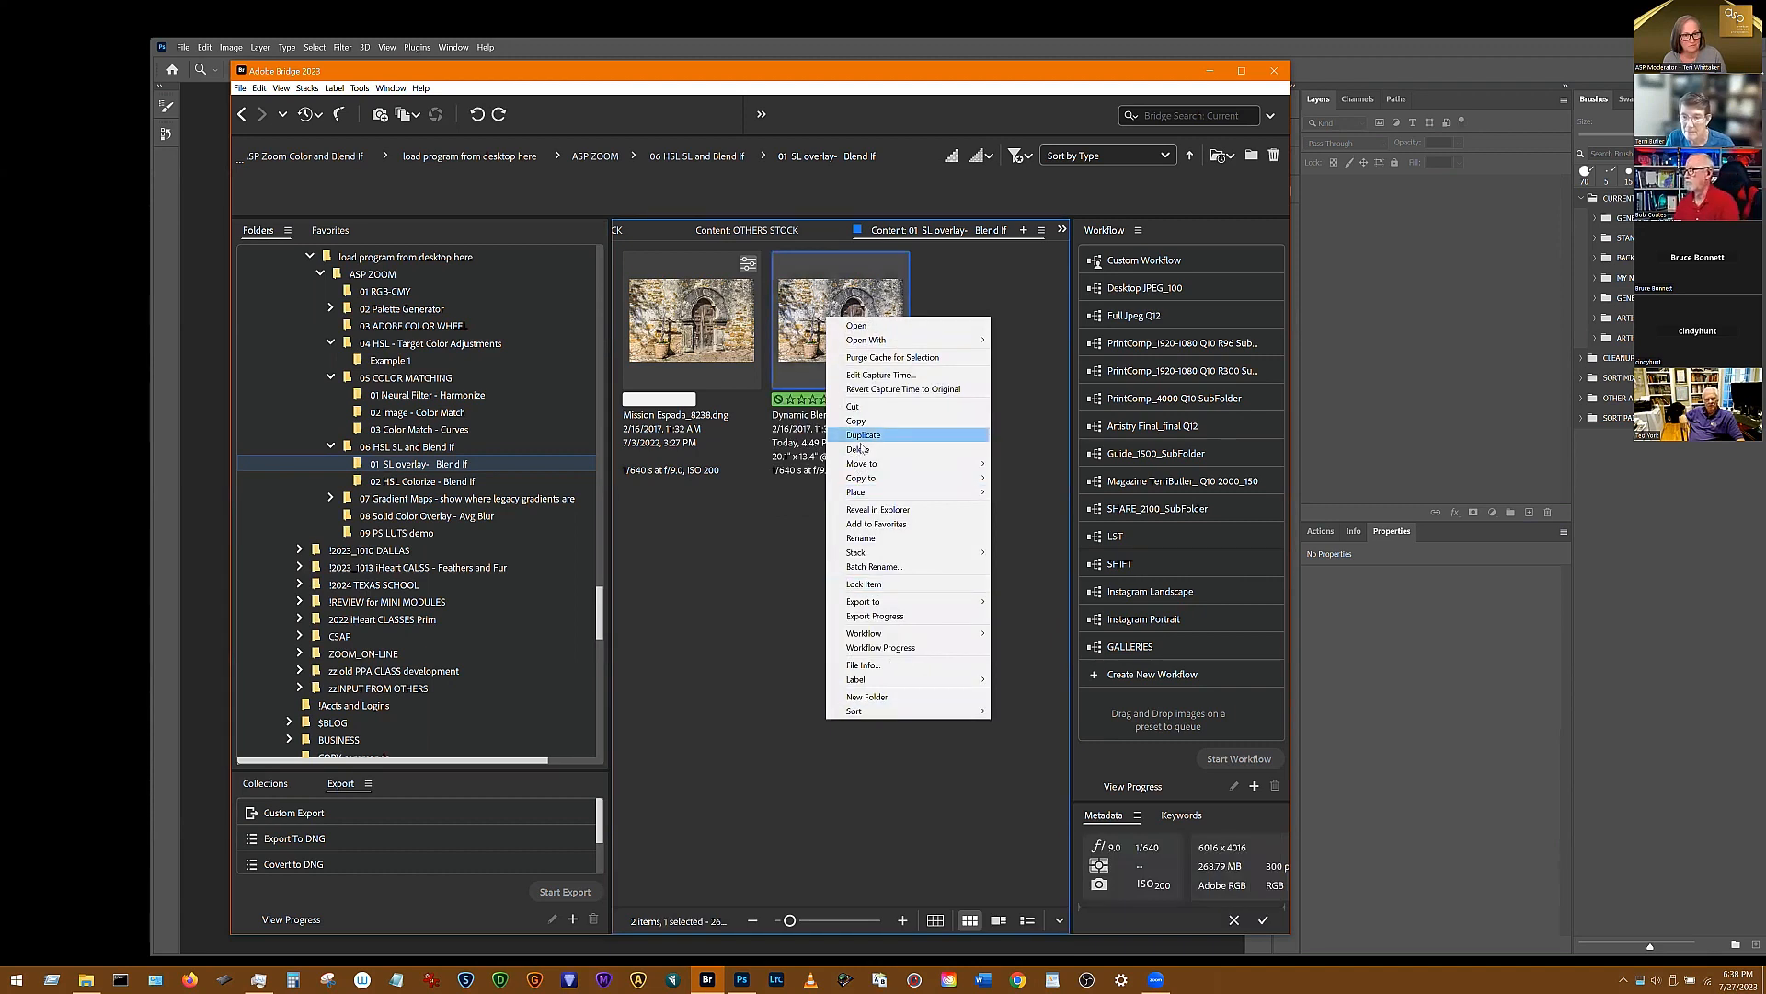
pyautogui.moveTo(884, 340)
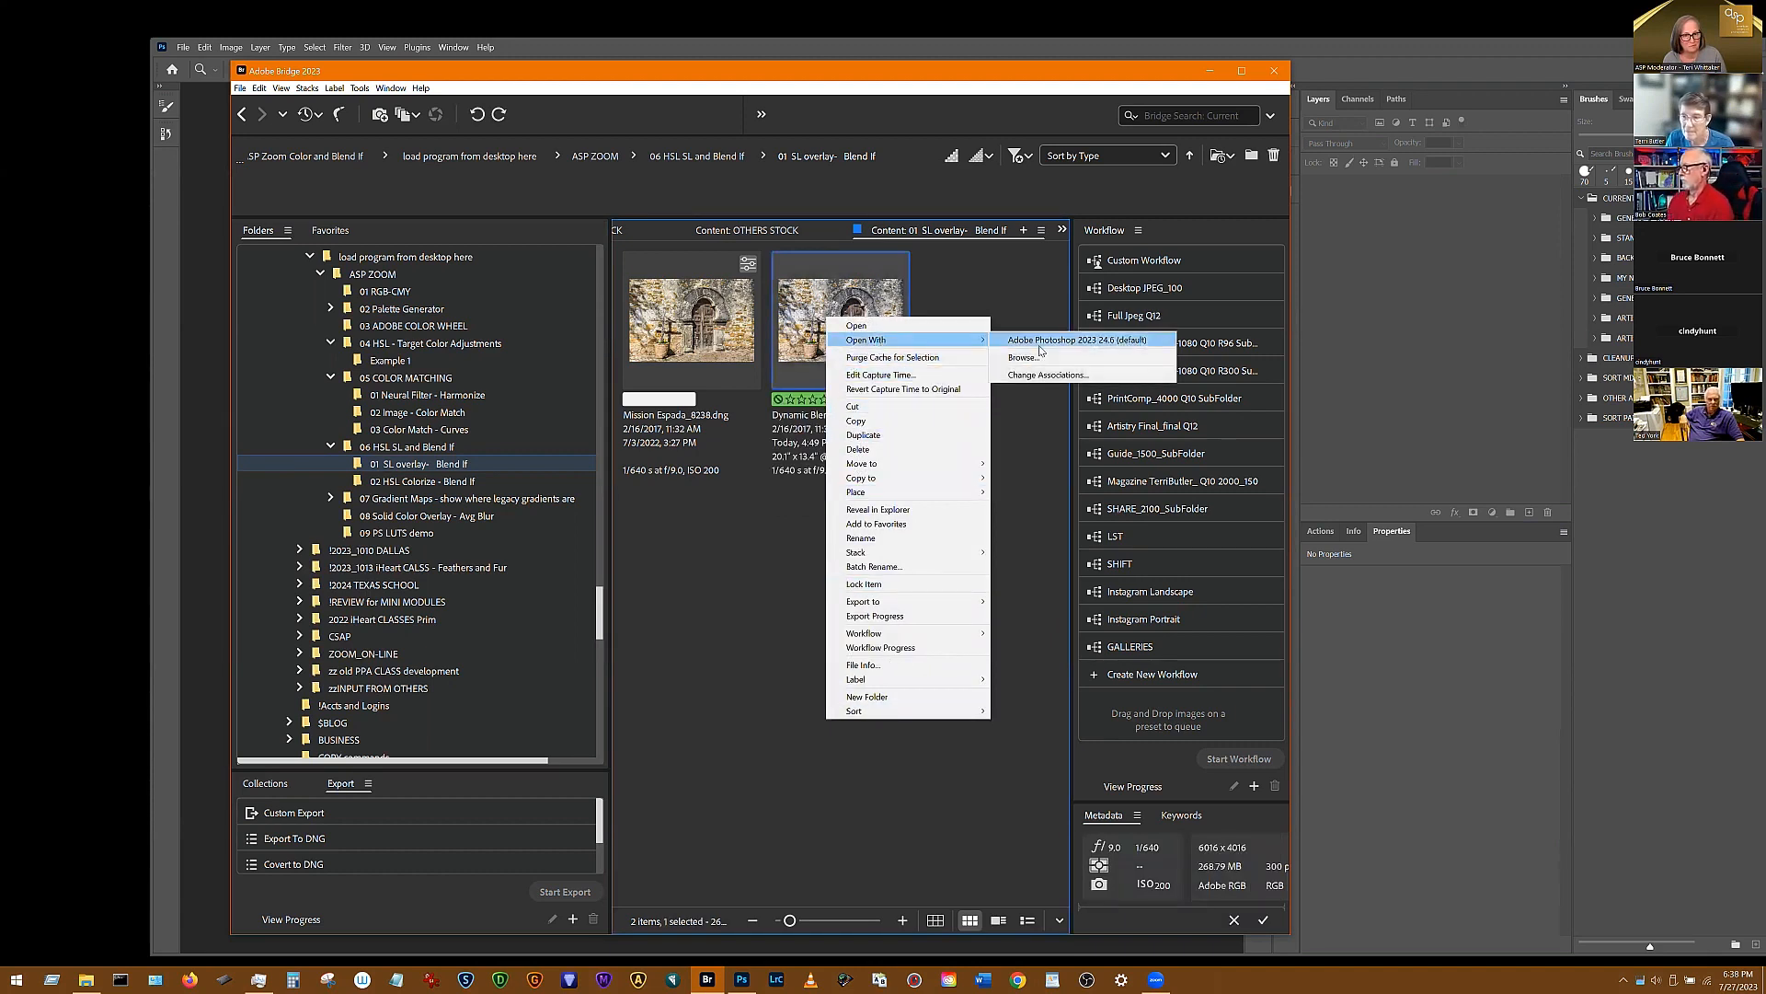
pyautogui.click(1048, 345)
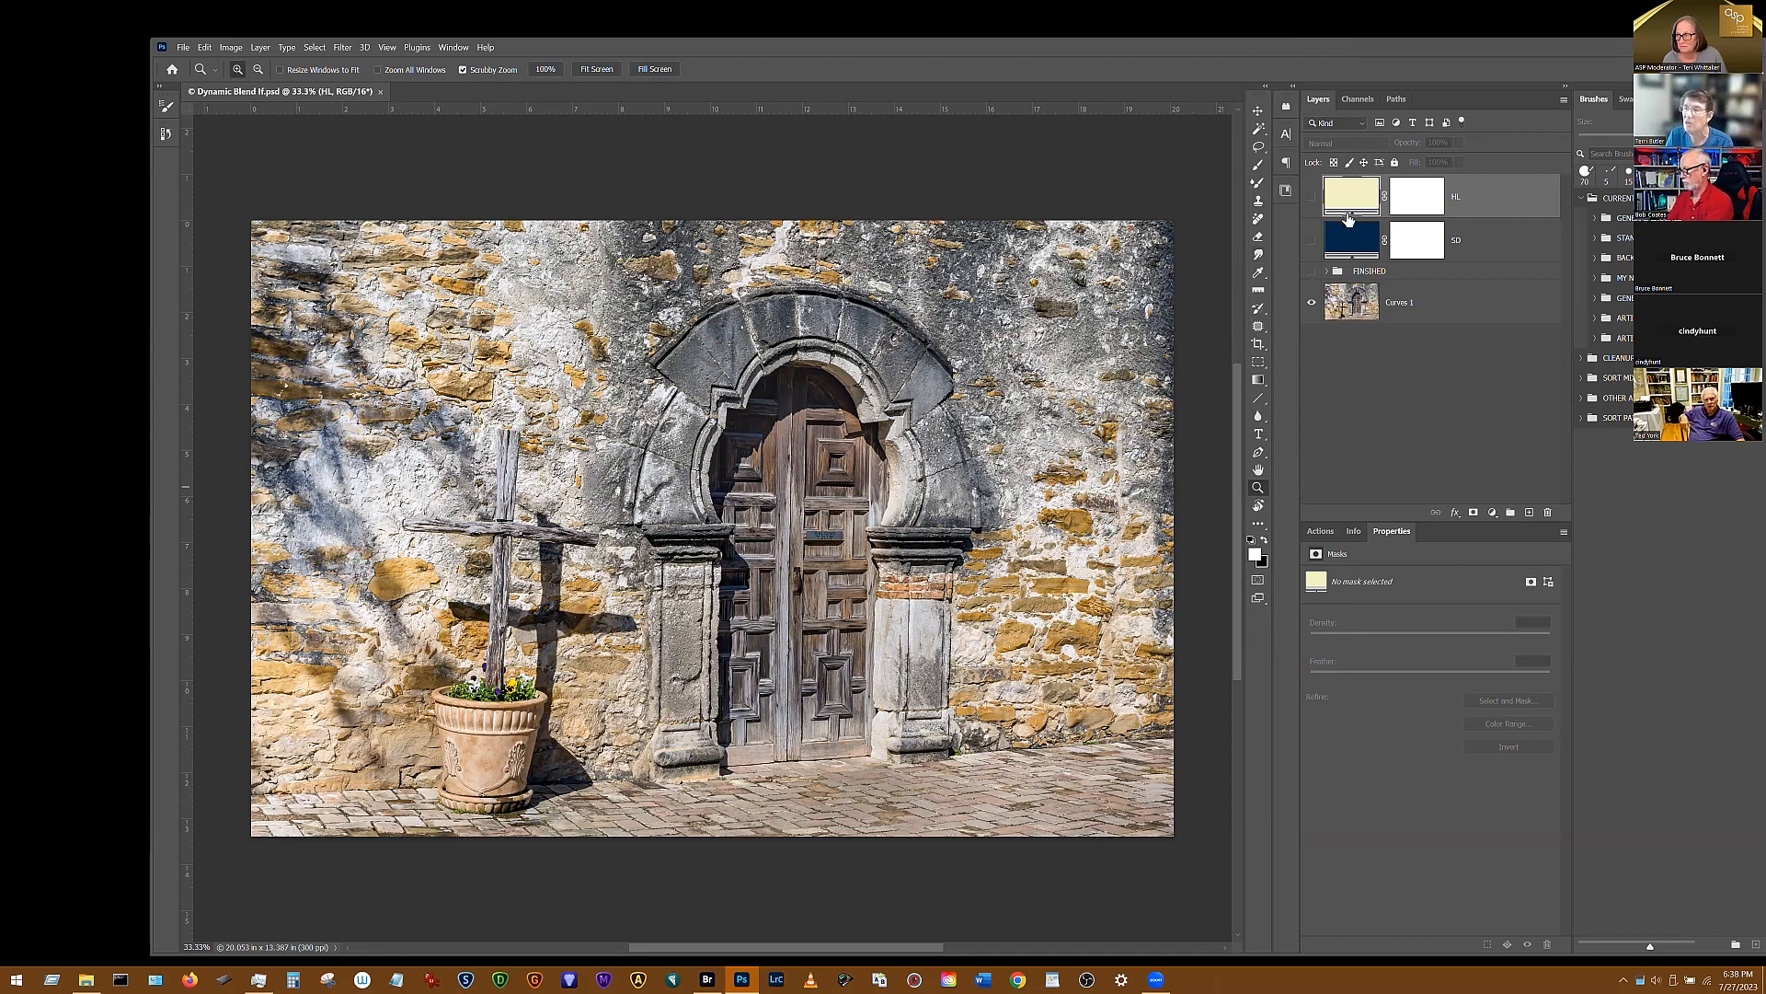
# Preview the FINISHED group and hide it again, leaving the dark blue SD fill layer shown
pyautogui.click(1313, 273)
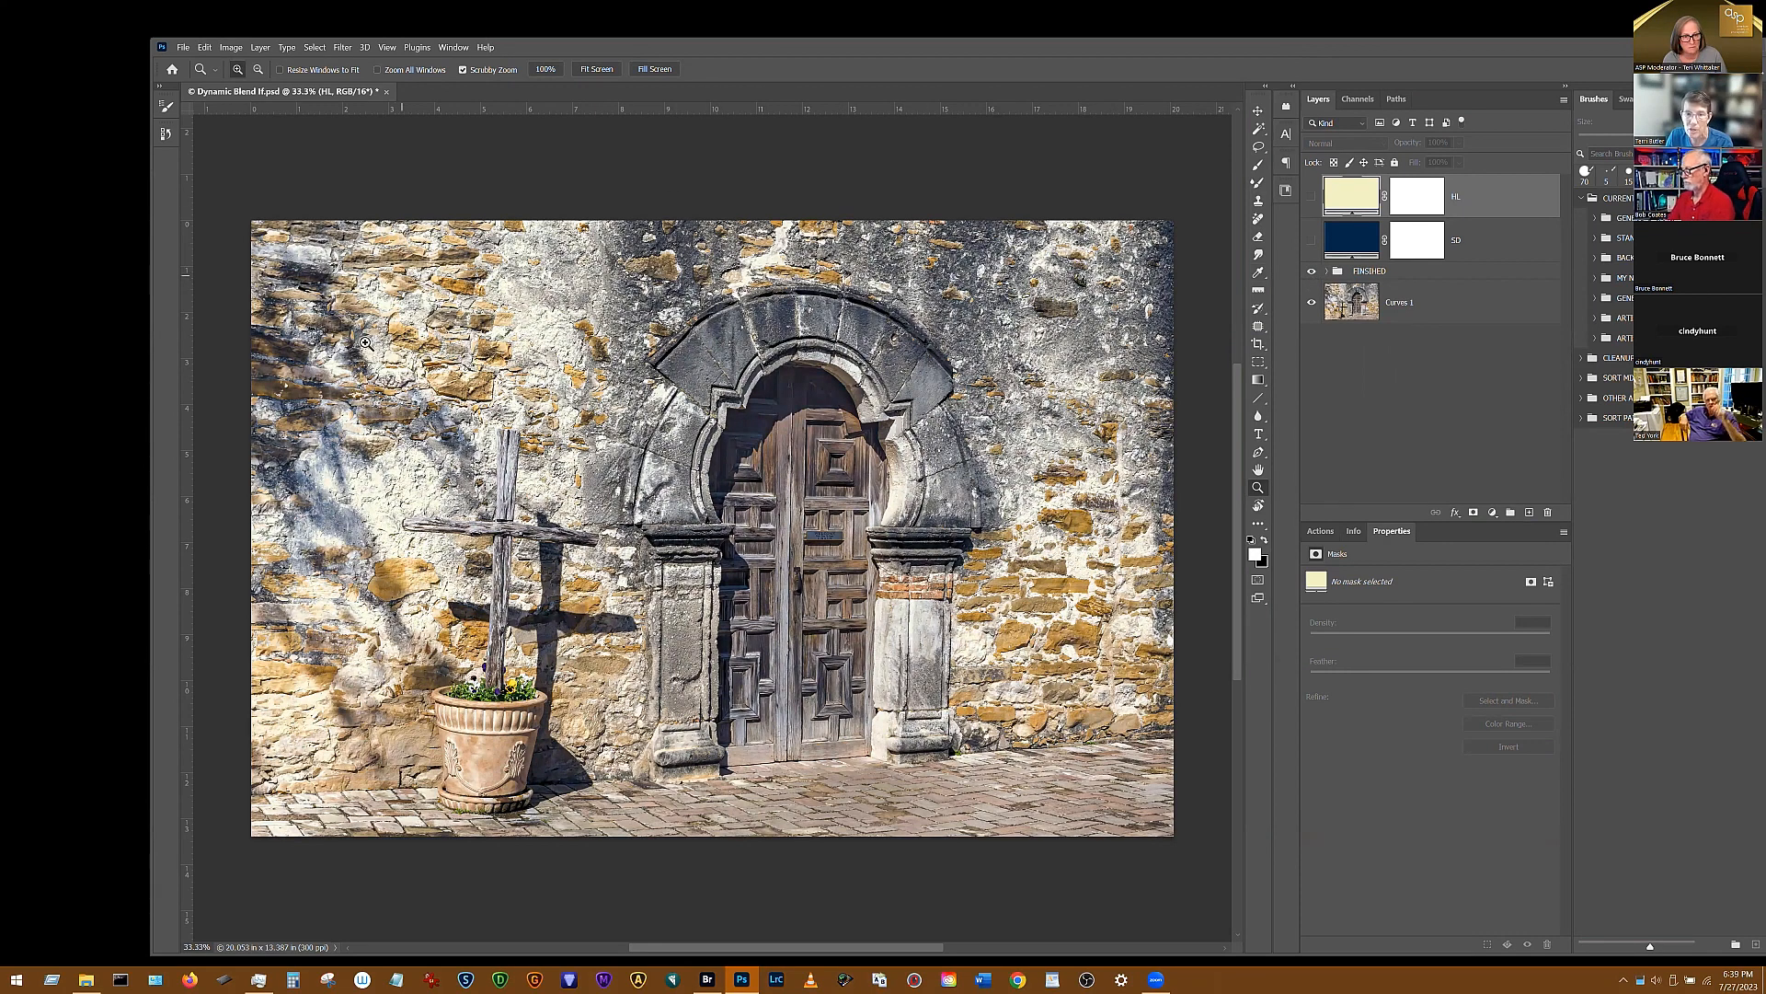
pyautogui.click(1313, 272)
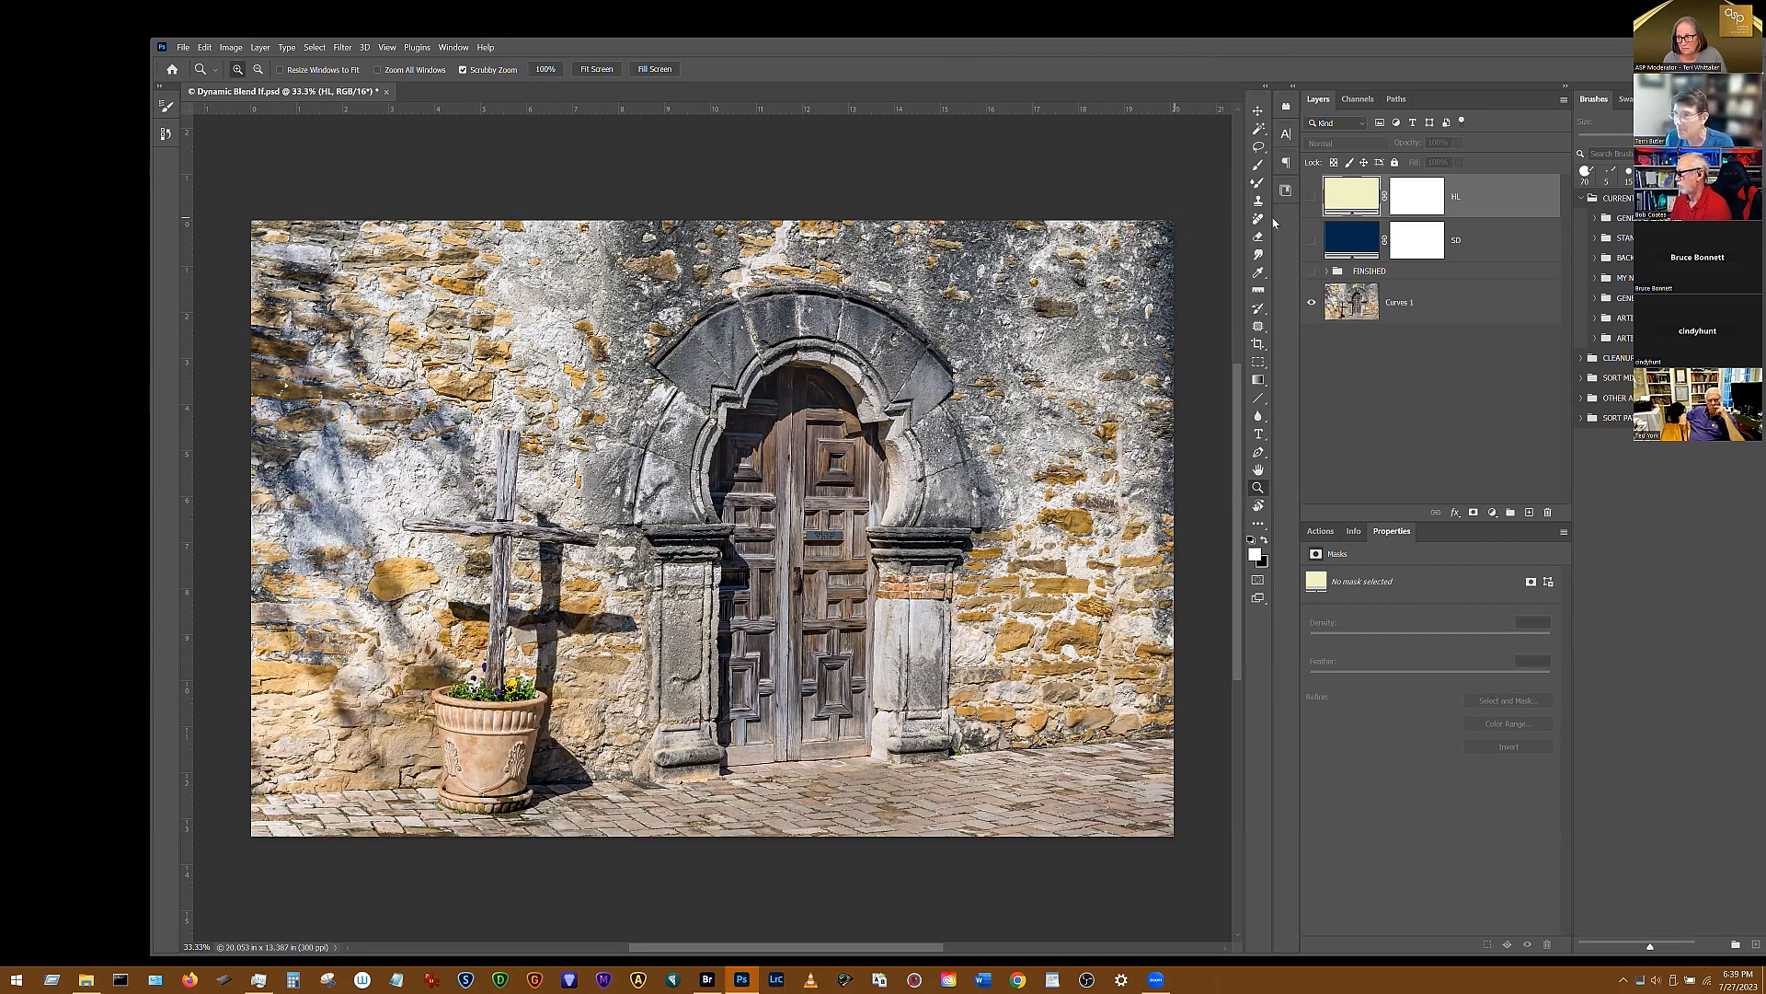
pyautogui.click(1312, 243)
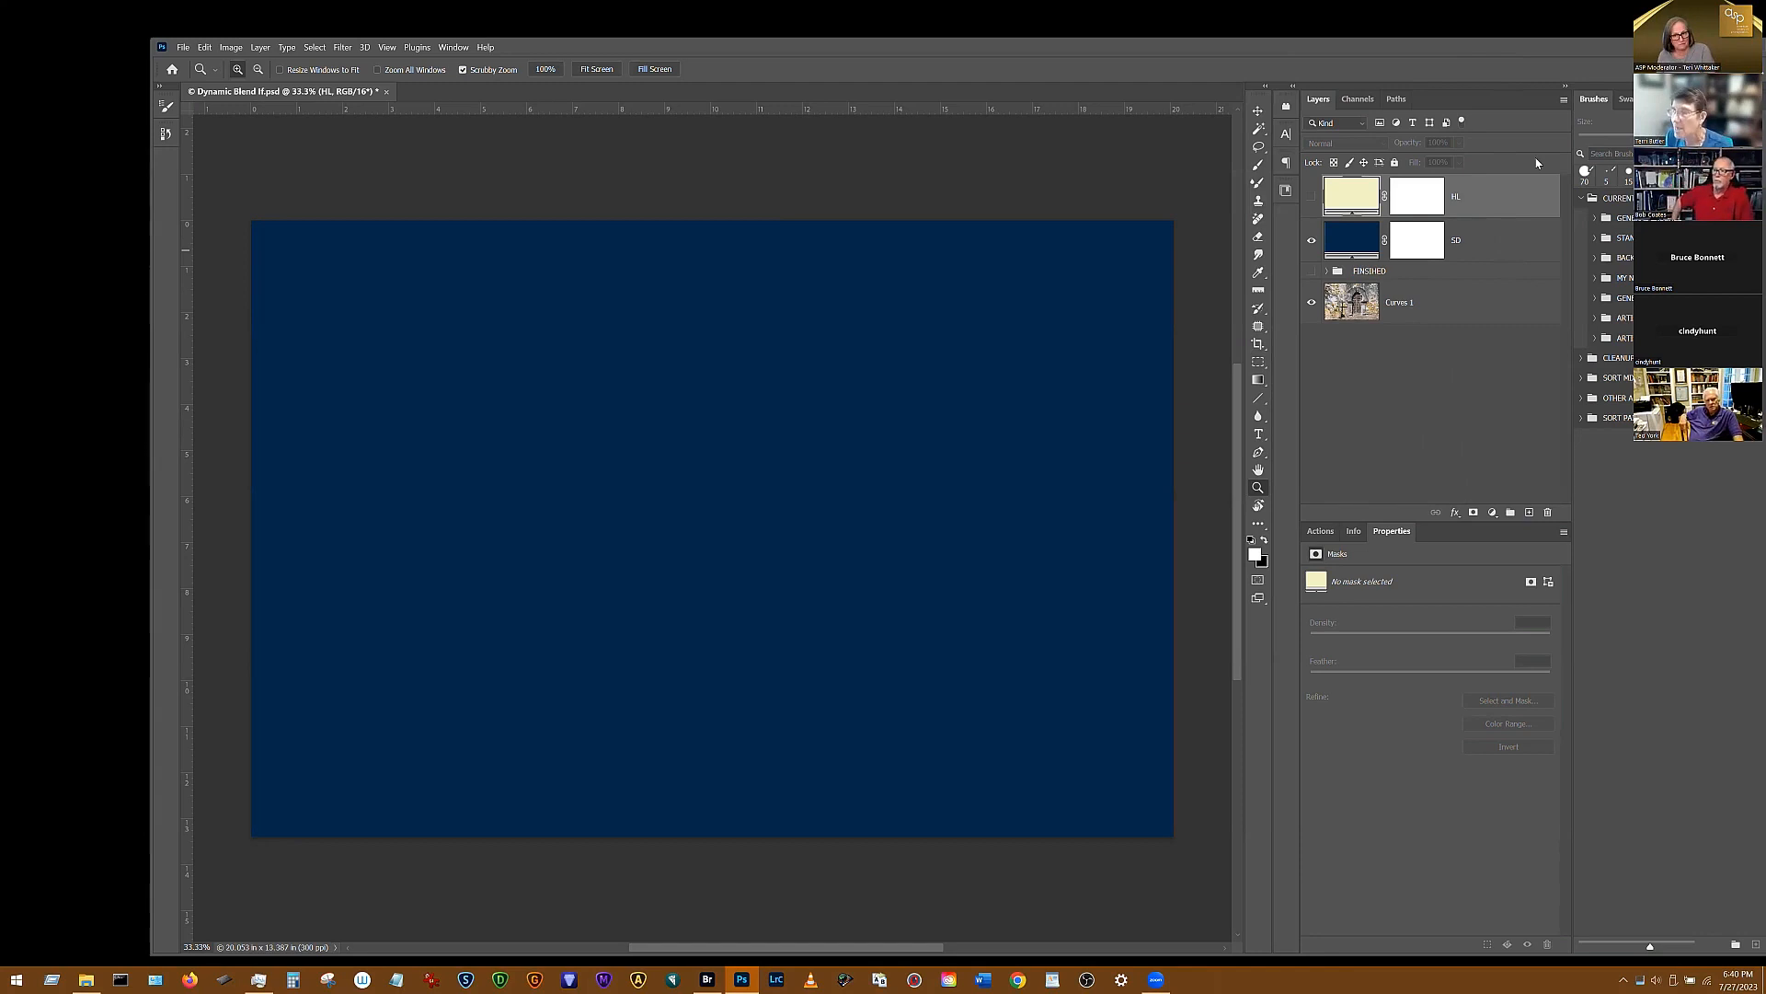
# Add a magenta (ff00e4) Color Overlay effect to the HL layer and copy the effect to the SD layer
pyautogui.click(1454, 514)
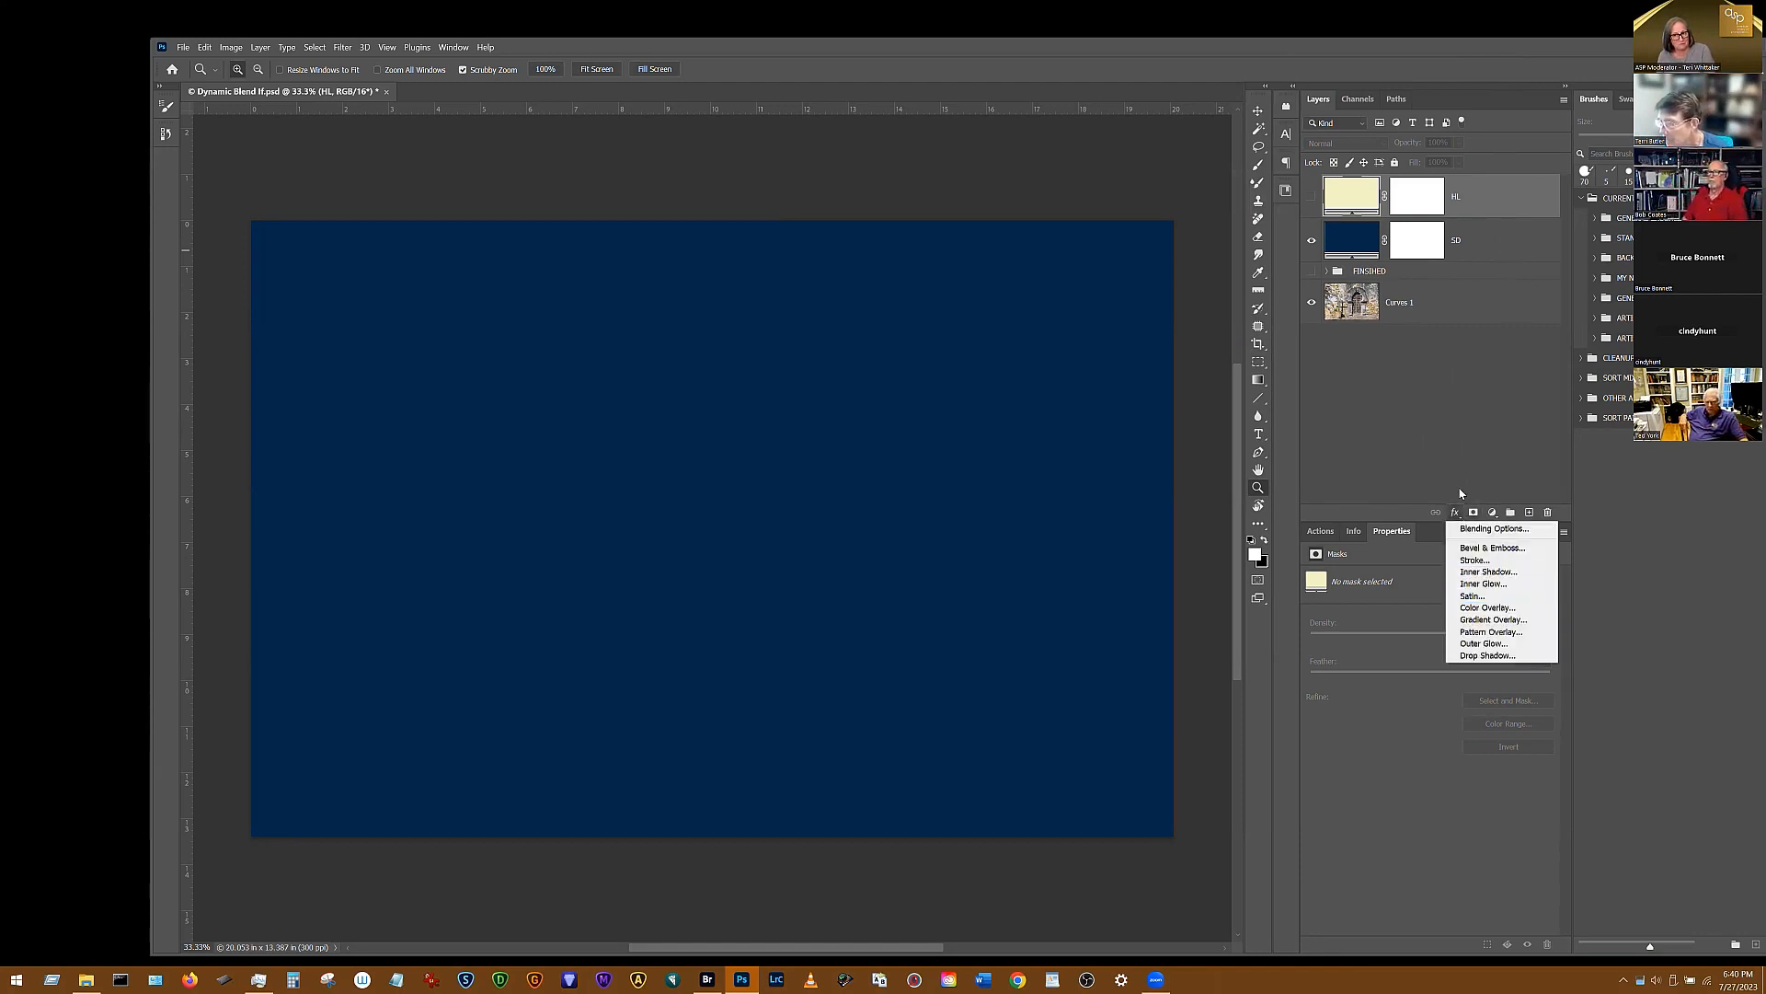
pyautogui.click(1486, 610)
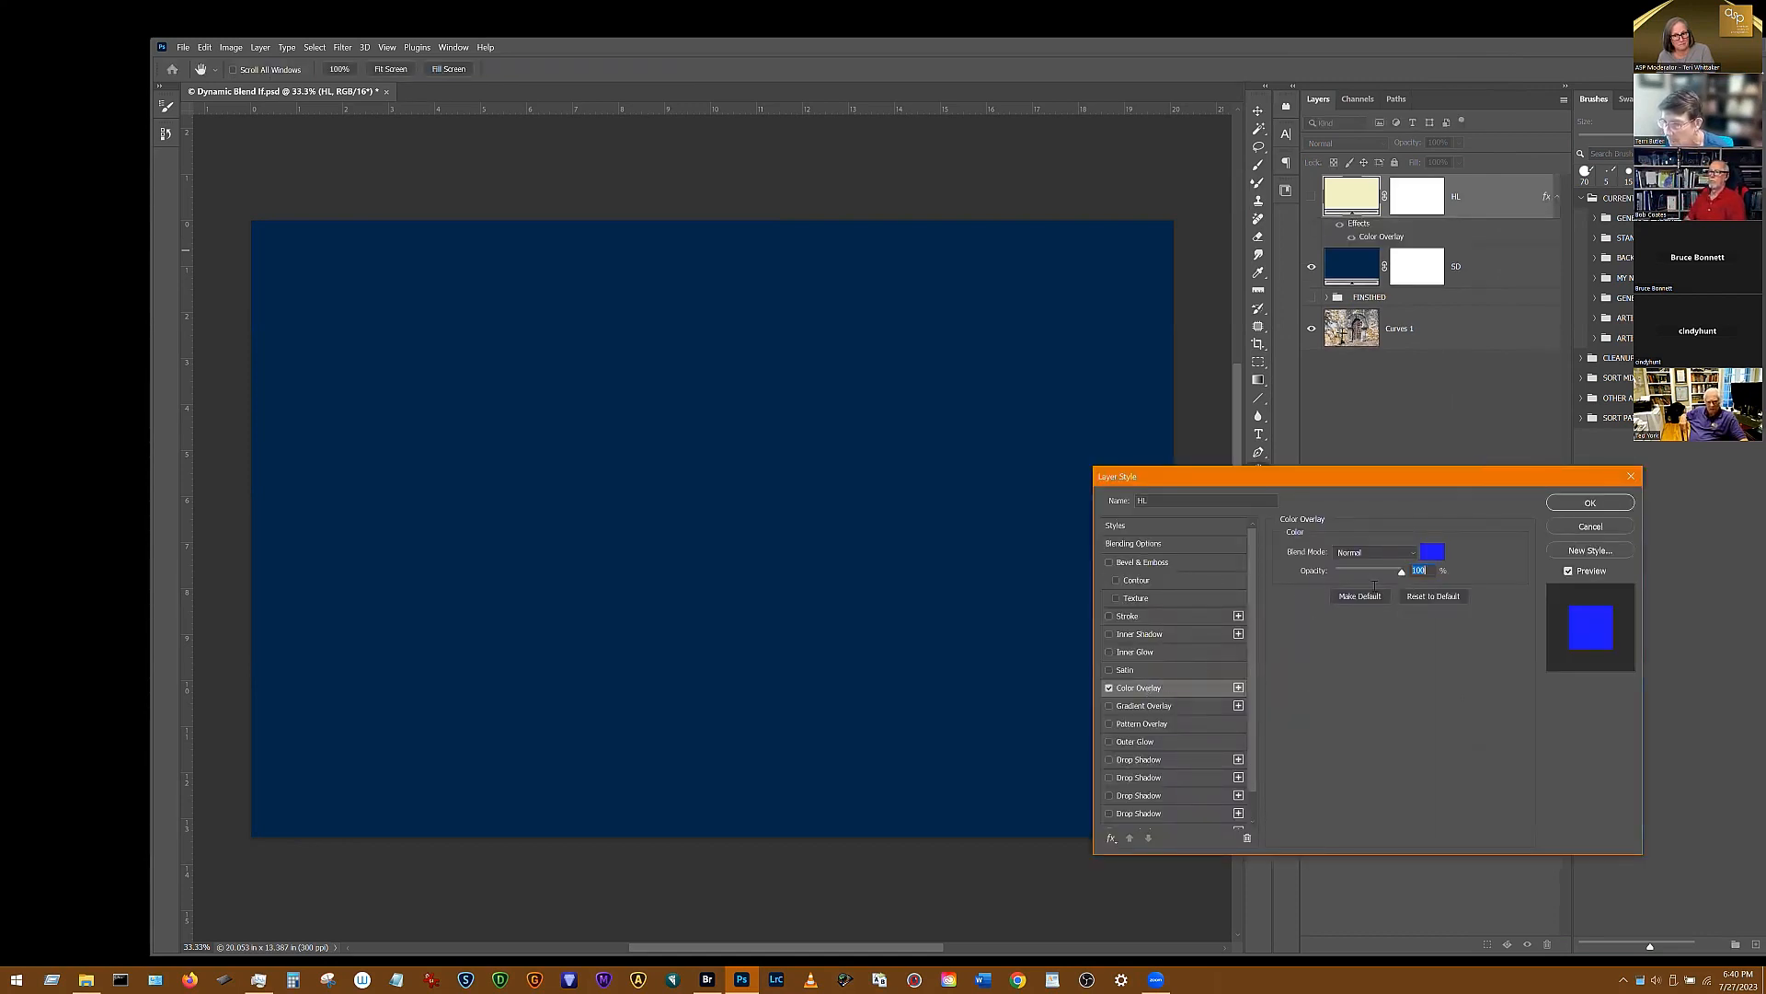
pyautogui.click(1433, 552)
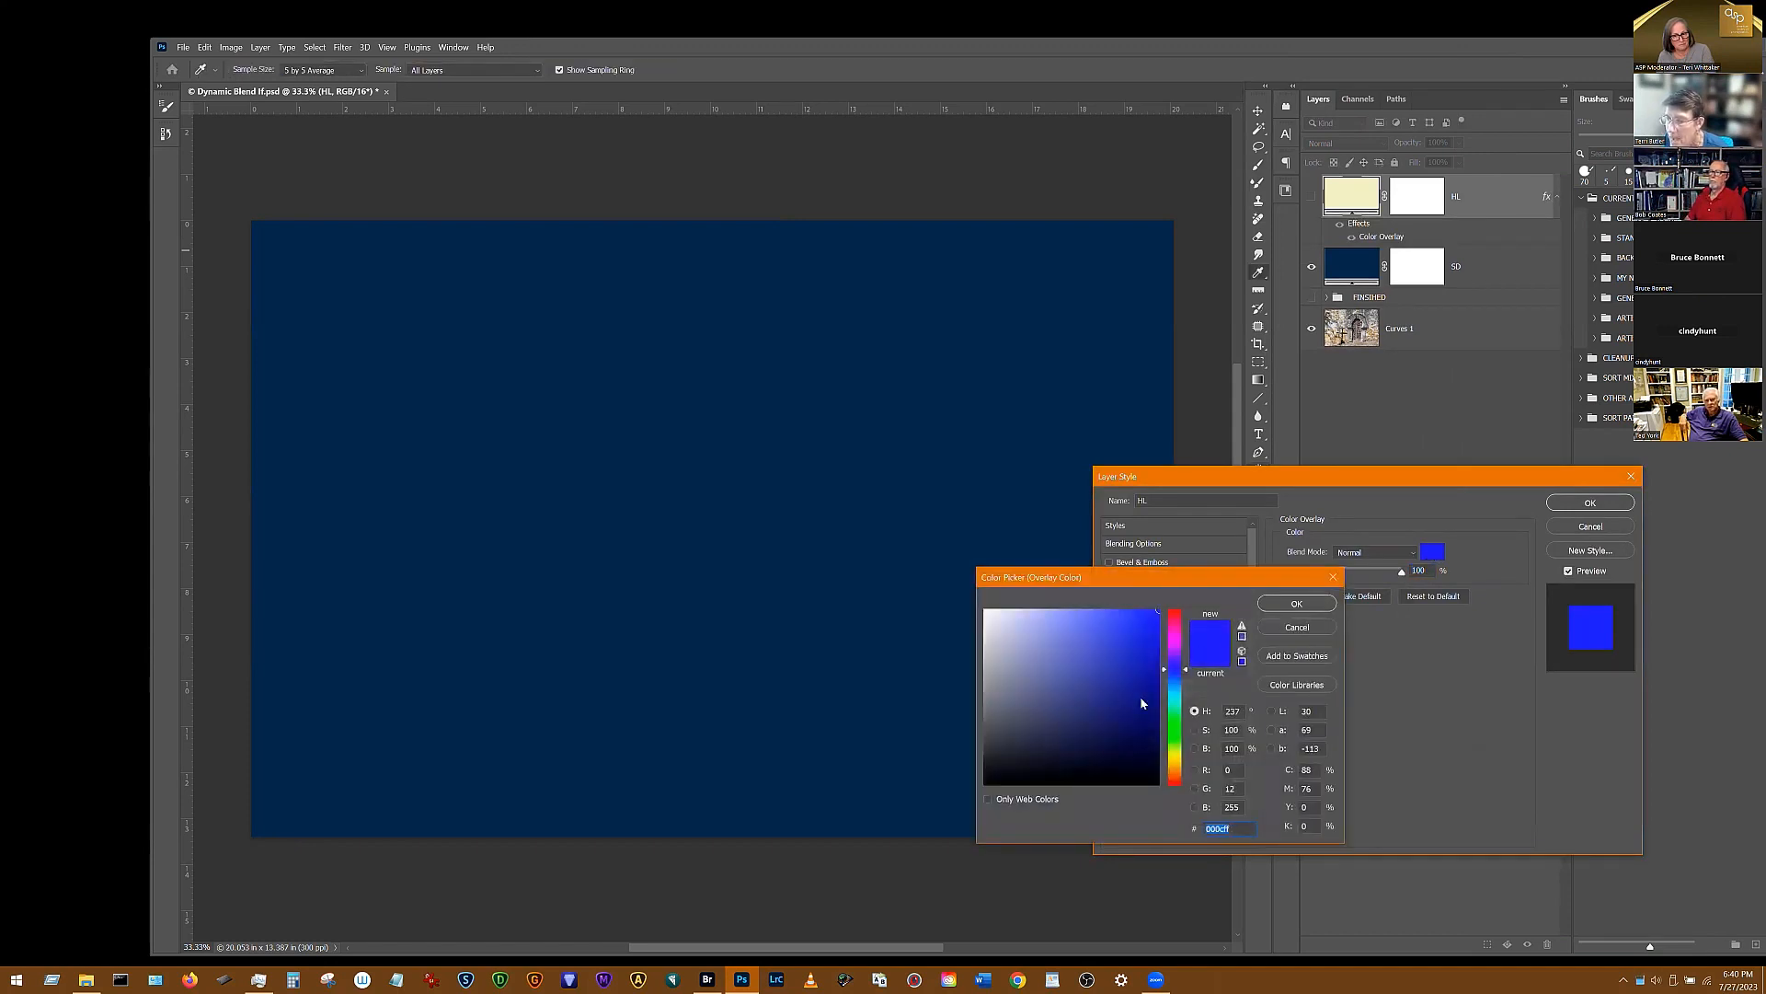
pyautogui.click(1182, 635)
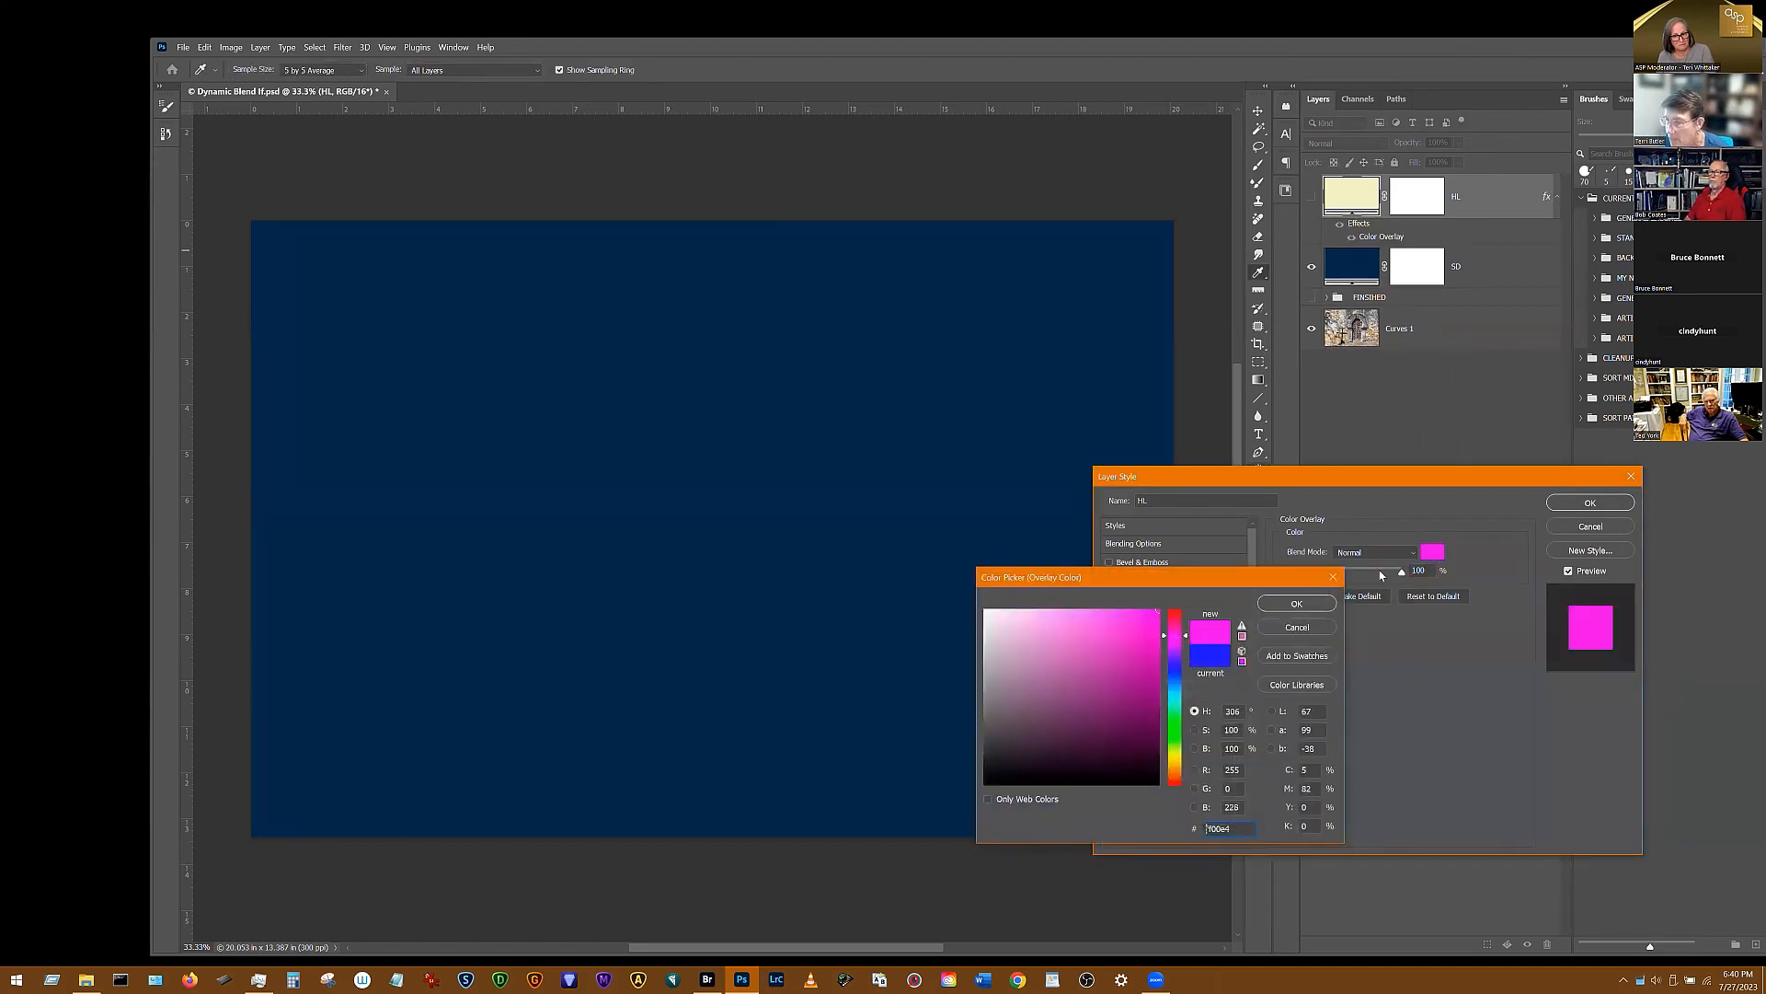
pyautogui.click(1299, 605)
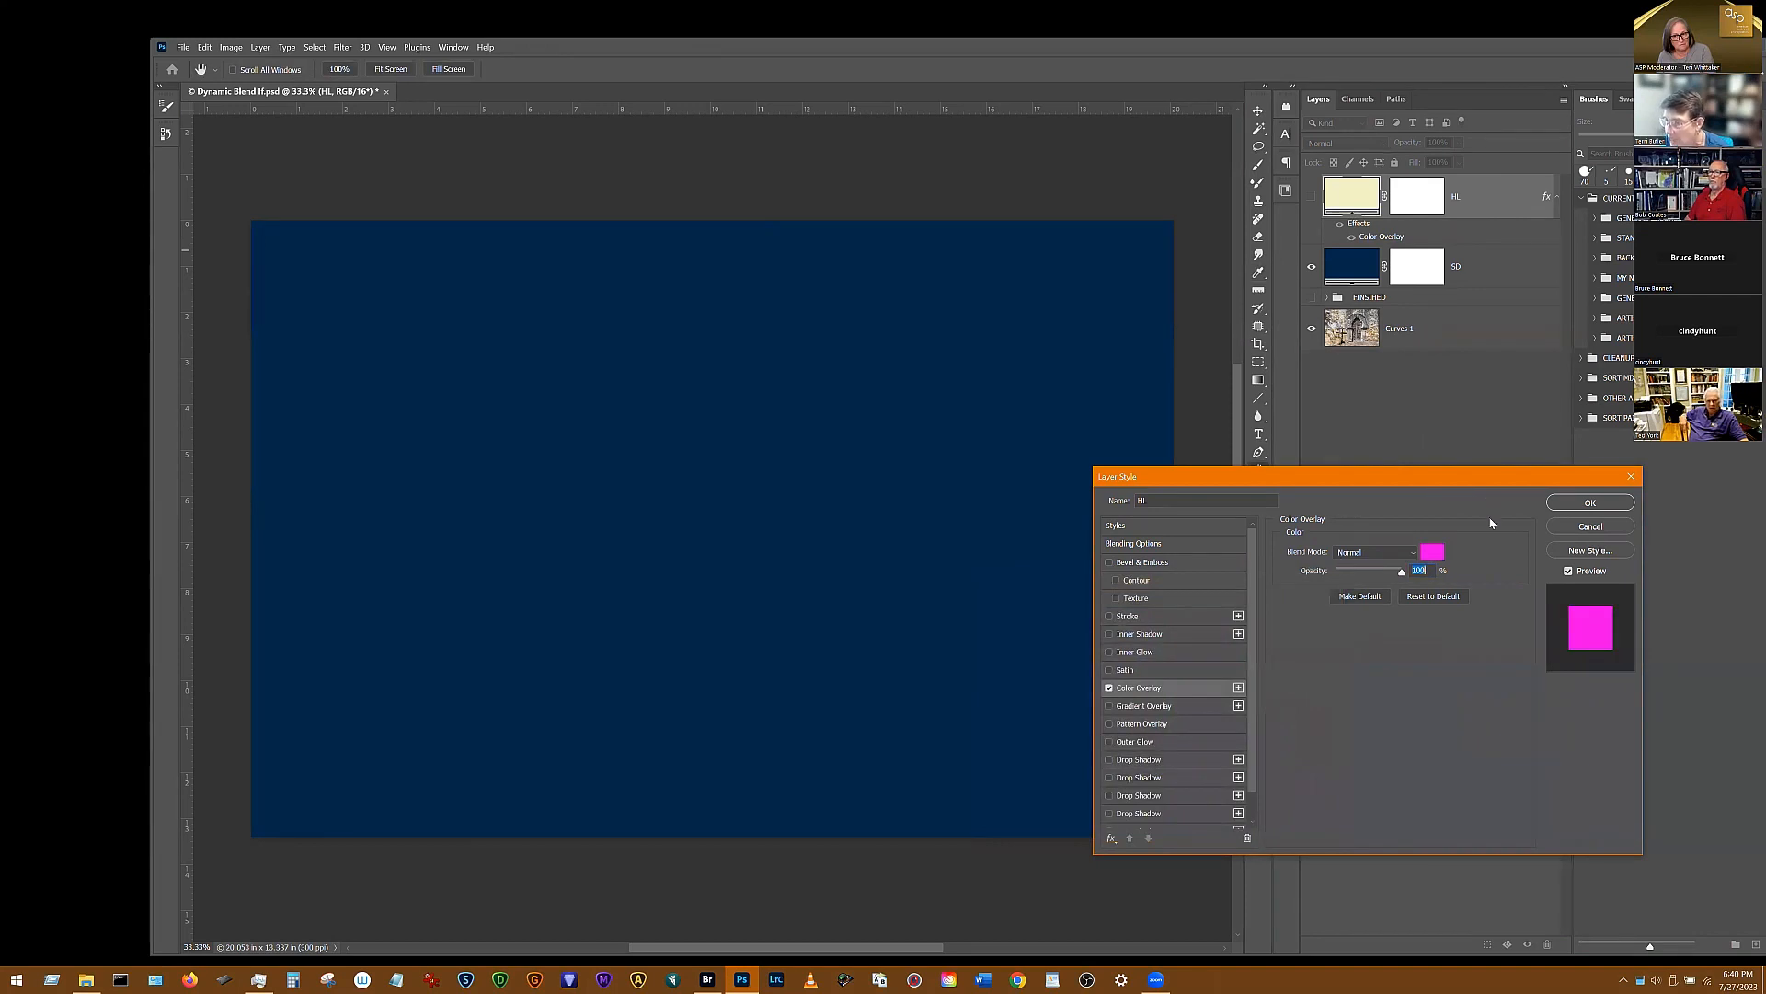
pyautogui.click(1573, 505)
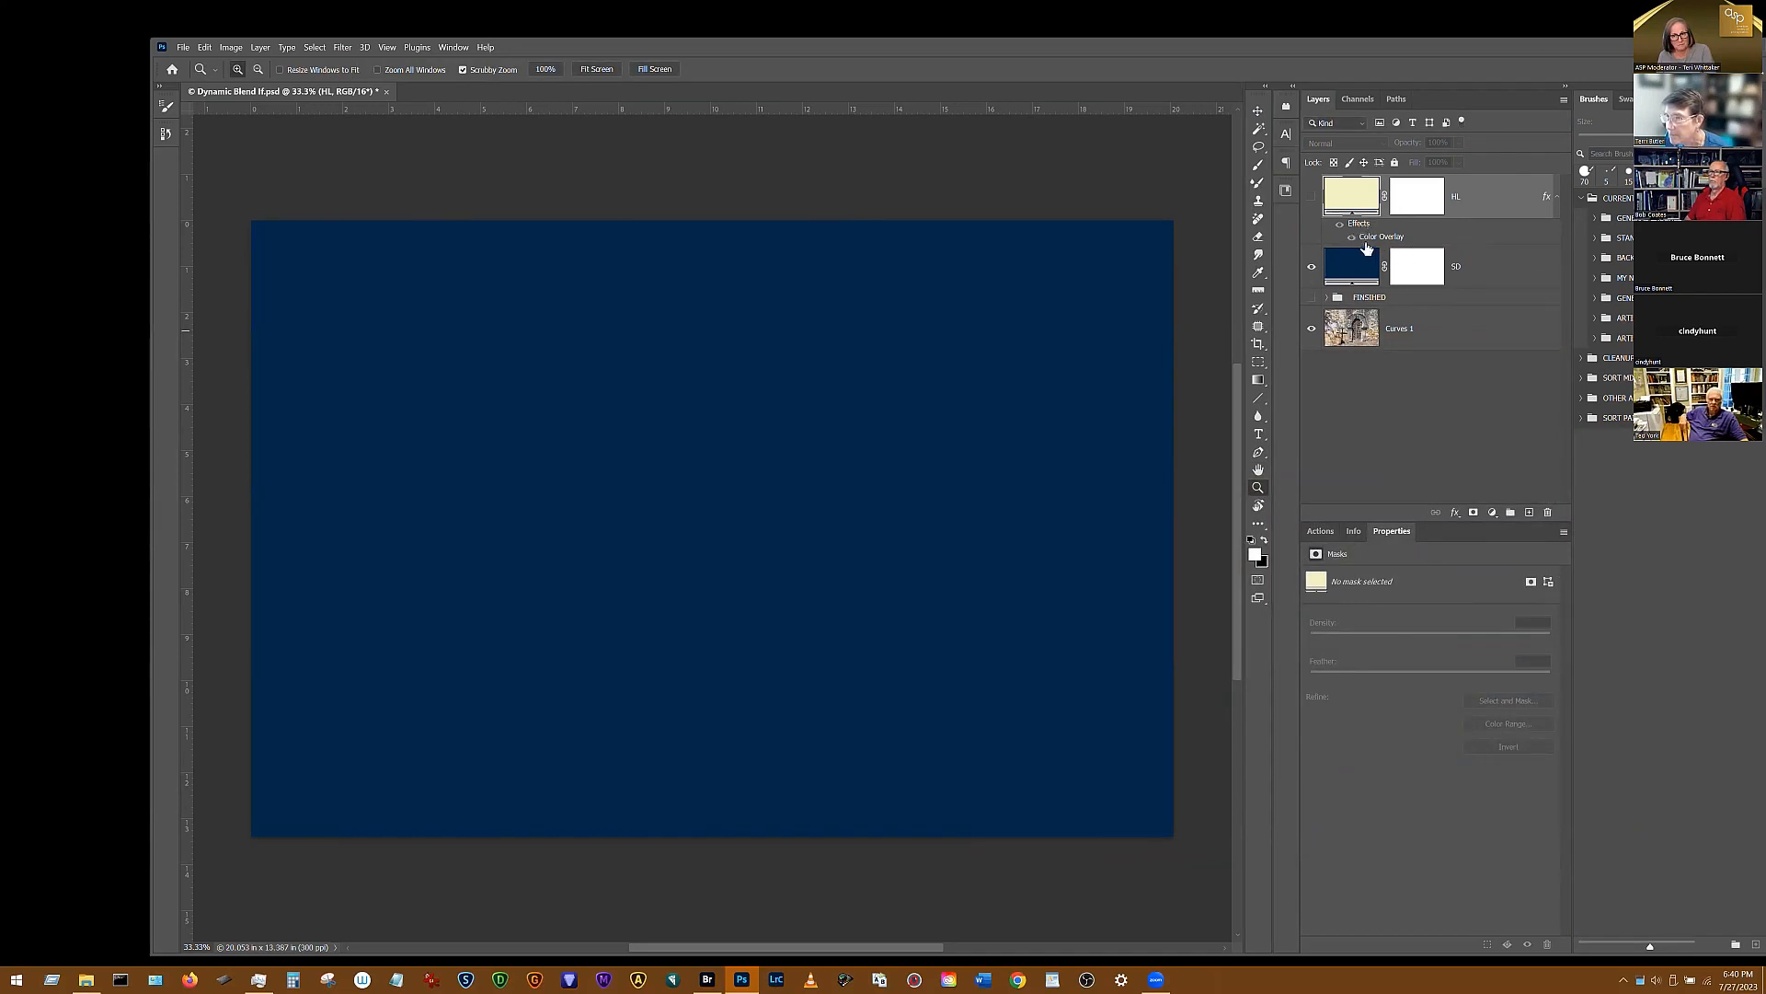
pyautogui.moveTo(1374, 237); pyautogui.dragTo(1375, 293)
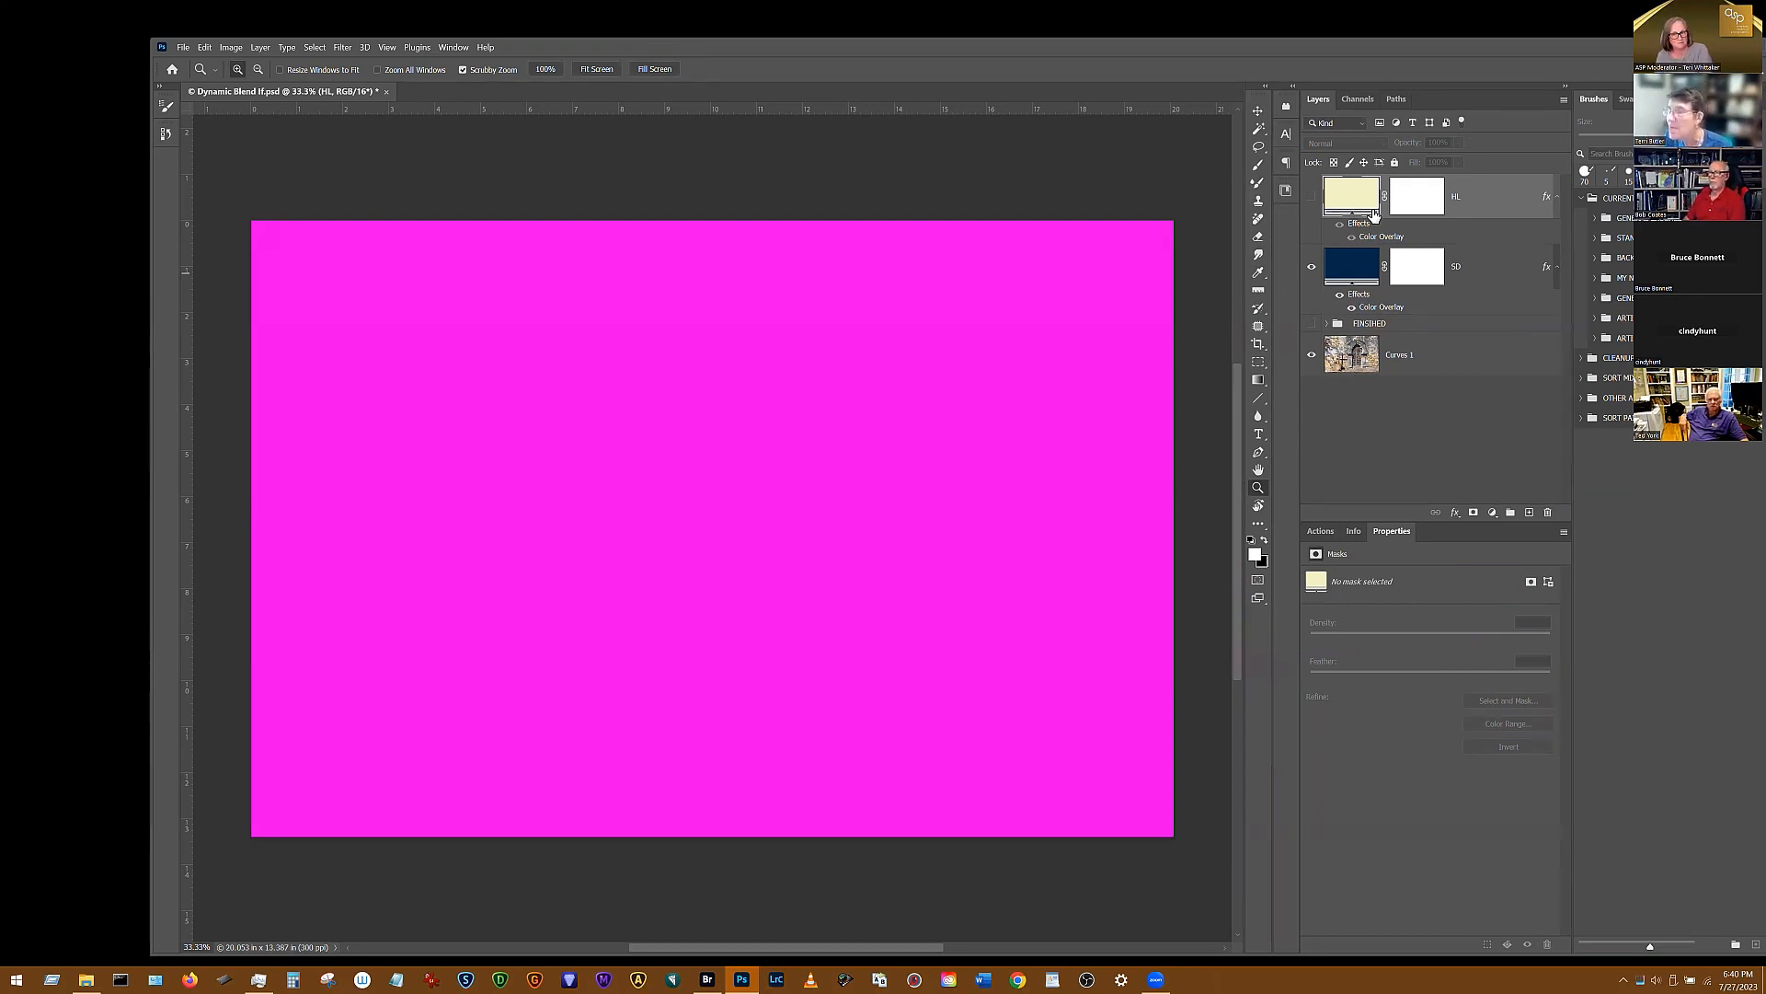
# In the SD layer's blending options, lower the Underlying Layer's white Blend If limit to 58
pyautogui.click(1353, 274)
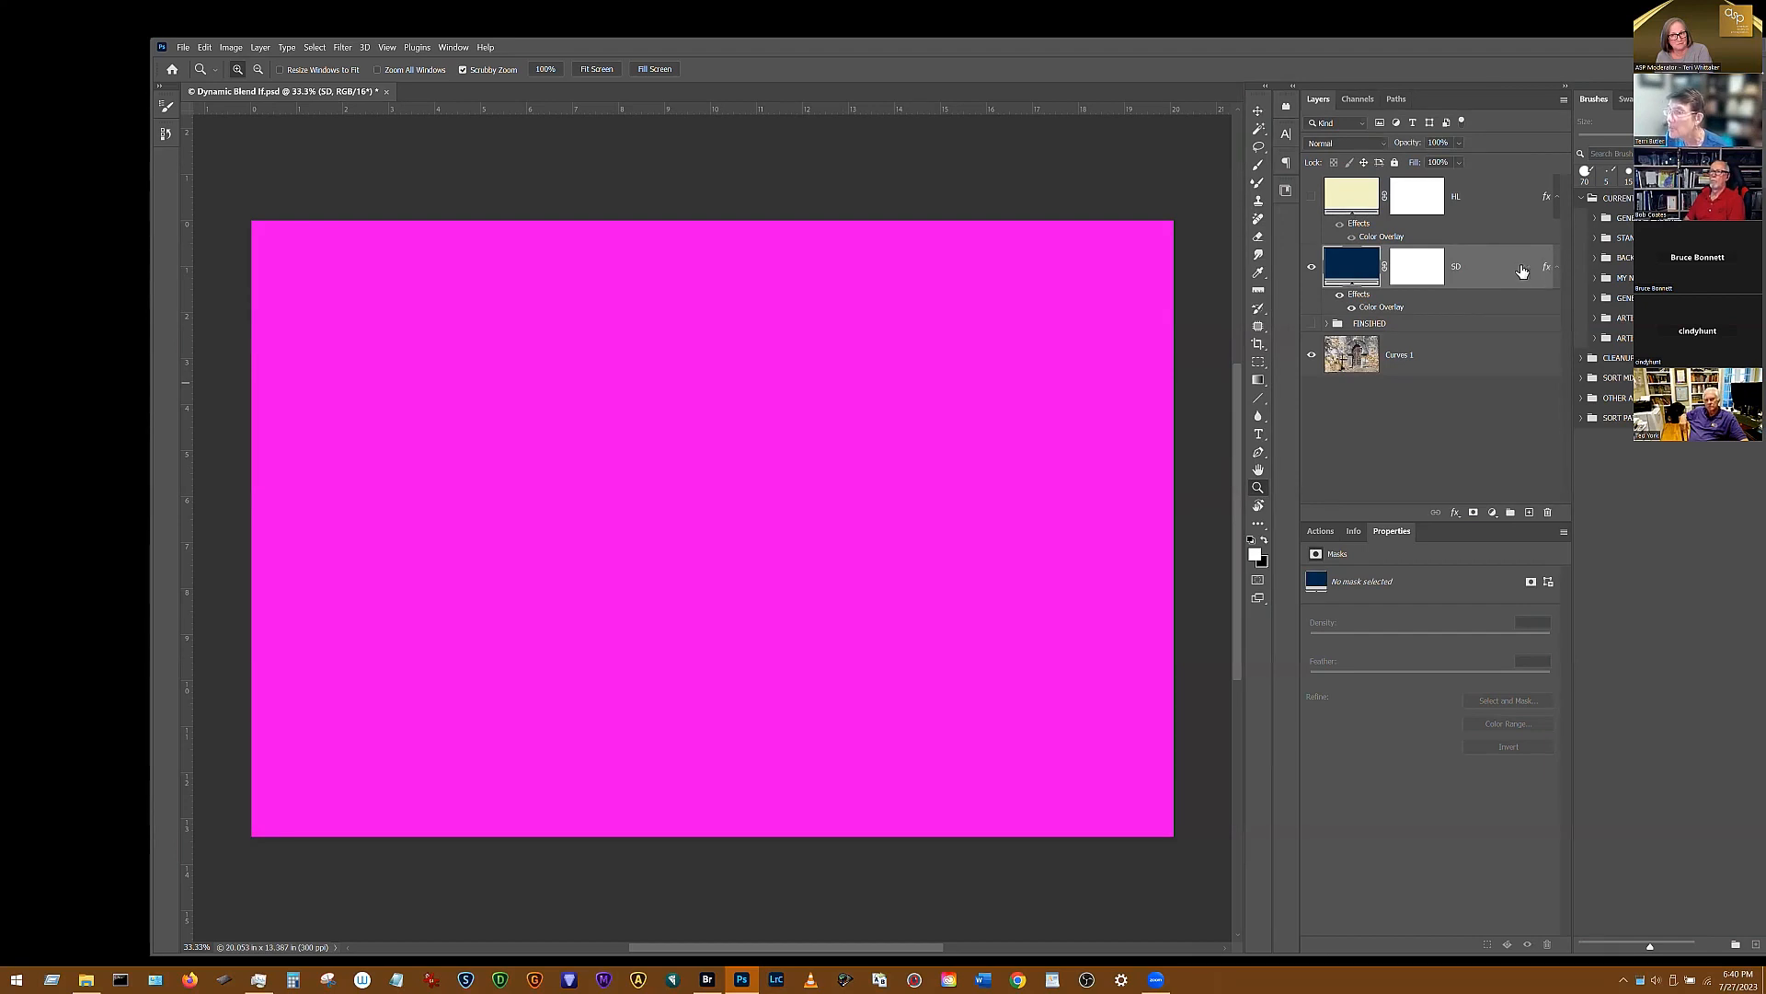
pyautogui.click(1455, 513)
pyautogui.click(1484, 532)
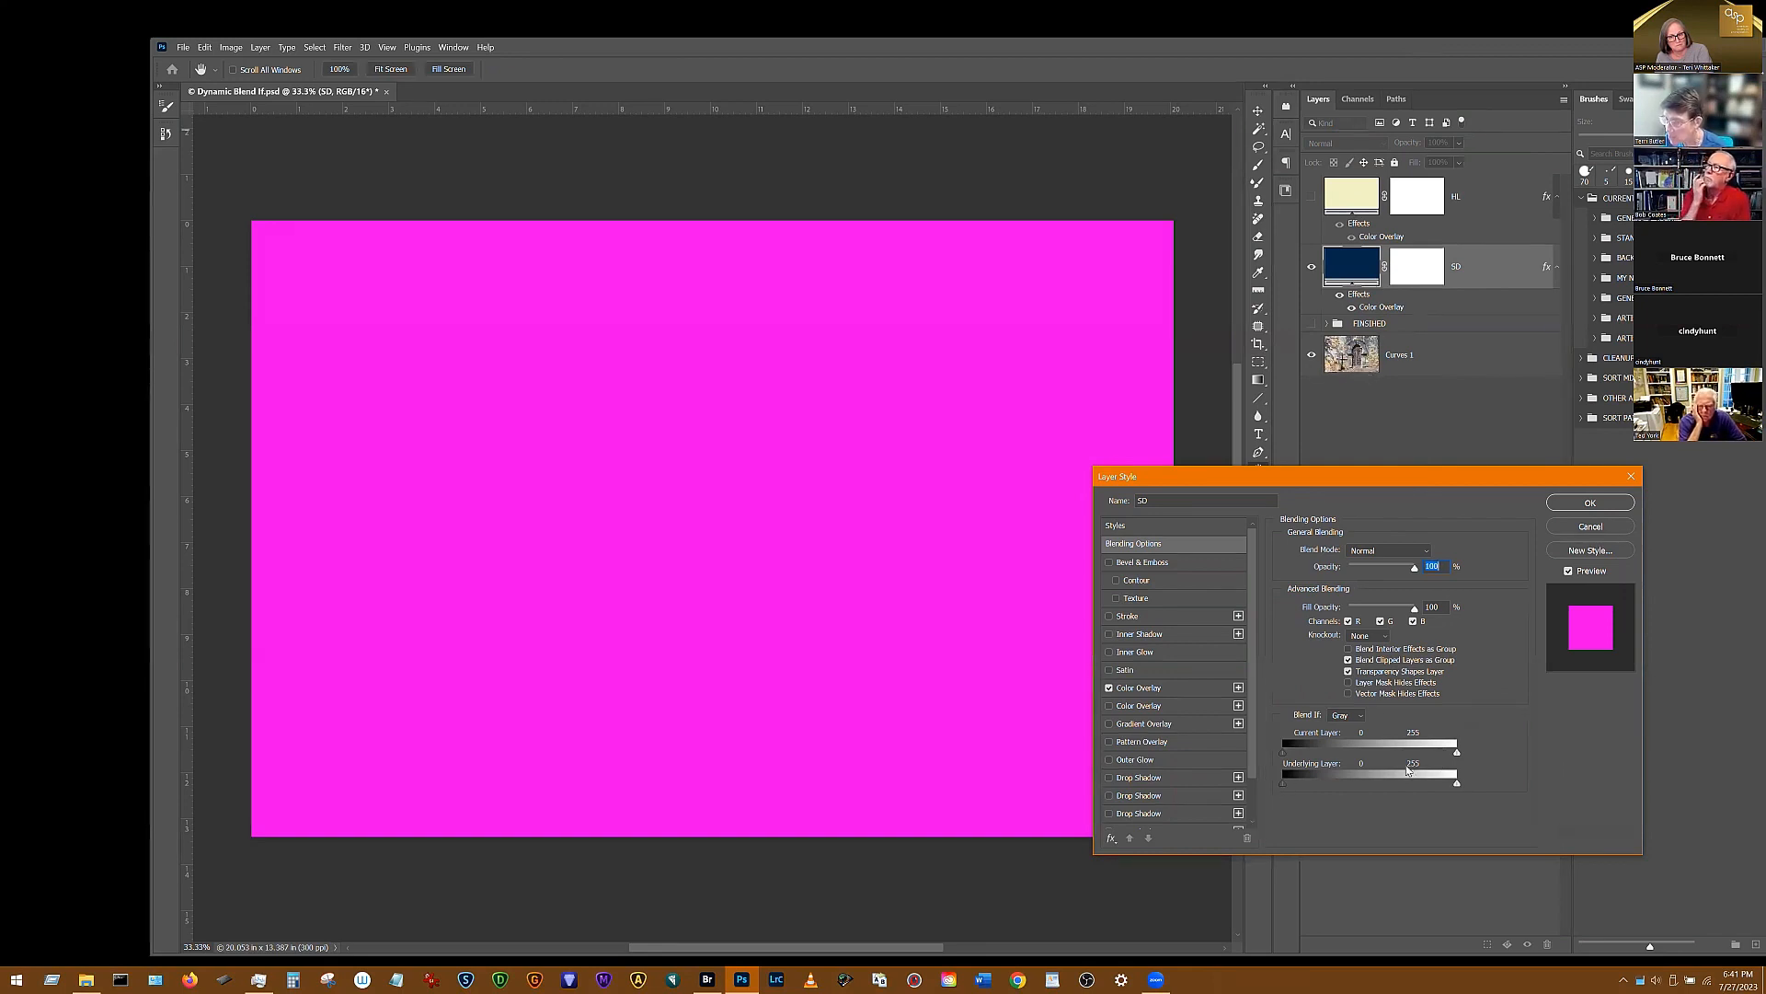
pyautogui.moveTo(1456, 786); pyautogui.dragTo(1414, 791)
pyautogui.press('alt')
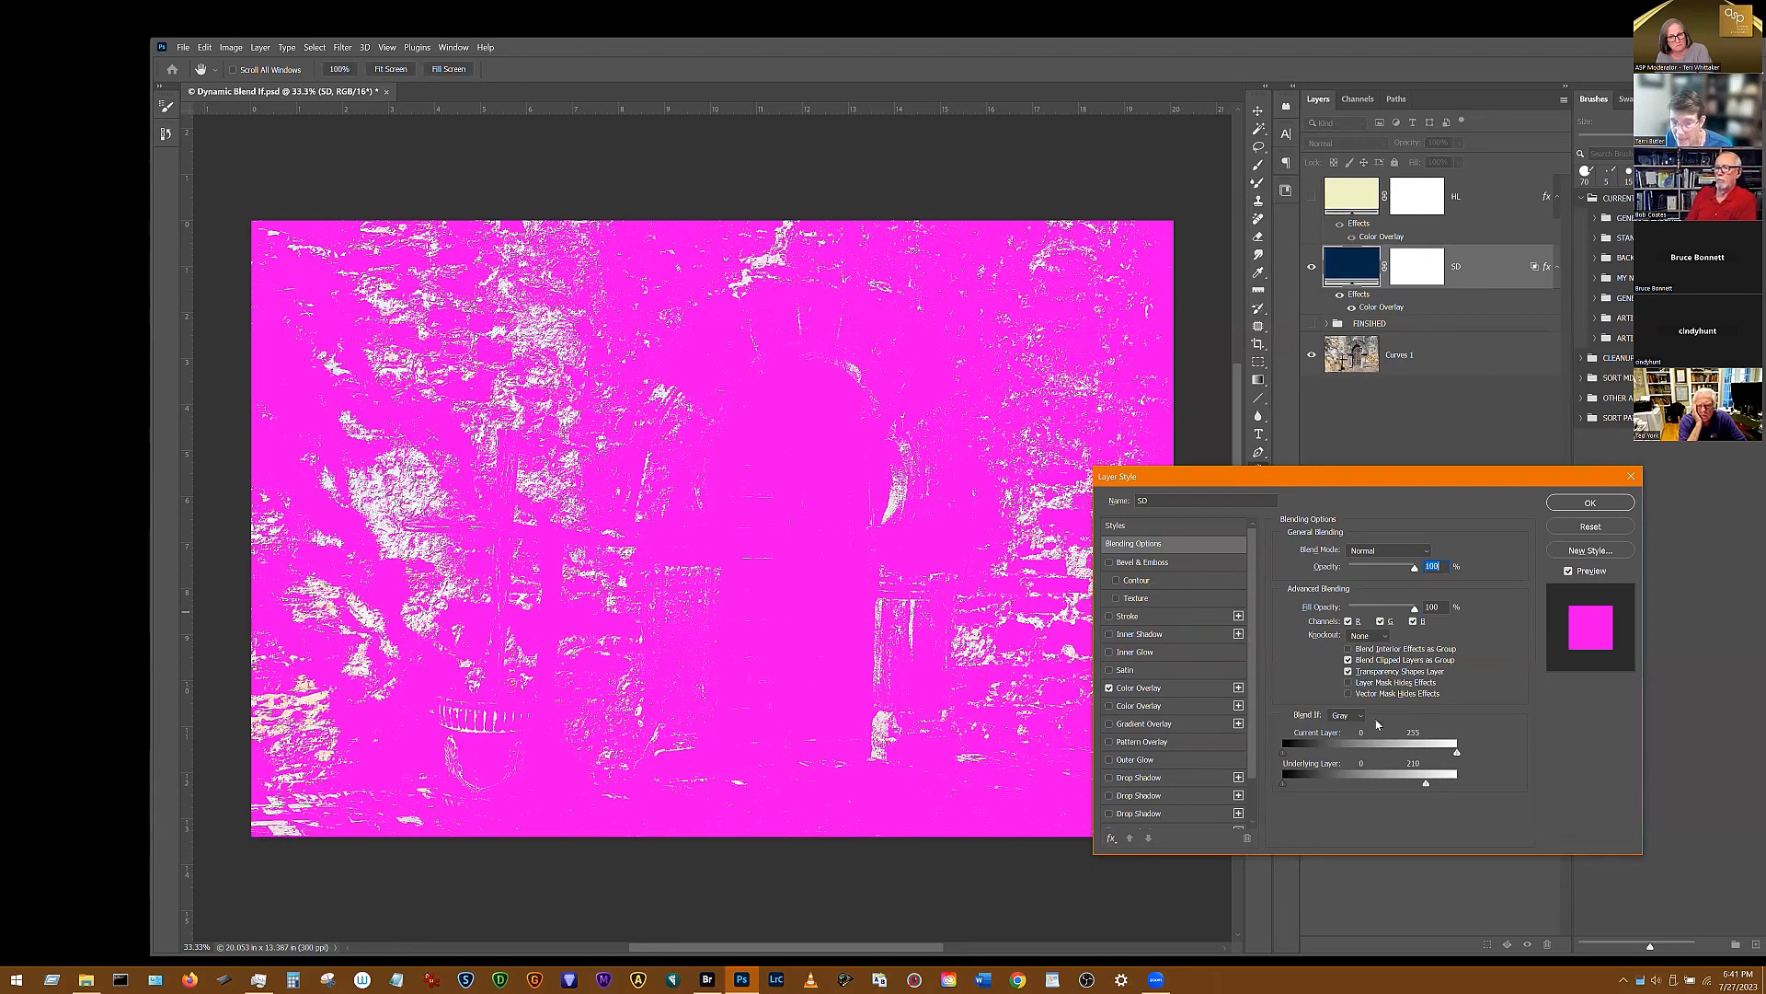
pyautogui.moveTo(1426, 783); pyautogui.dragTo(1346, 789)
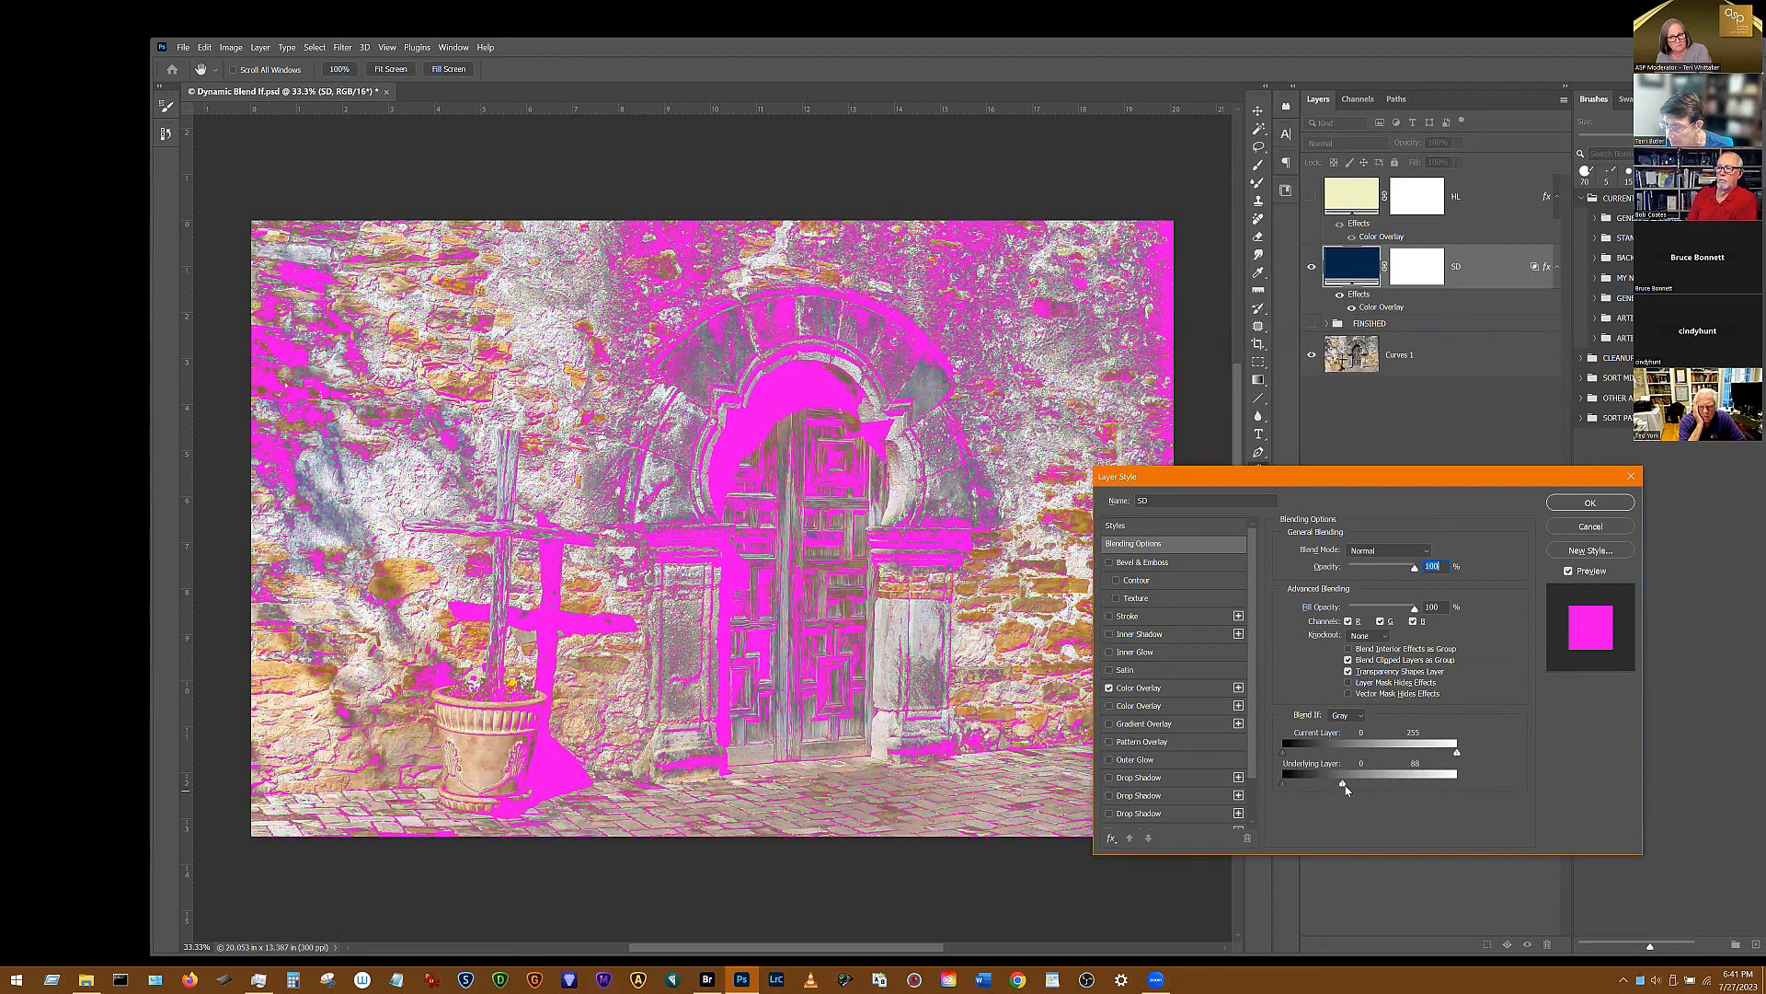
pyautogui.moveTo(1328, 791); pyautogui.dragTo(1323, 786)
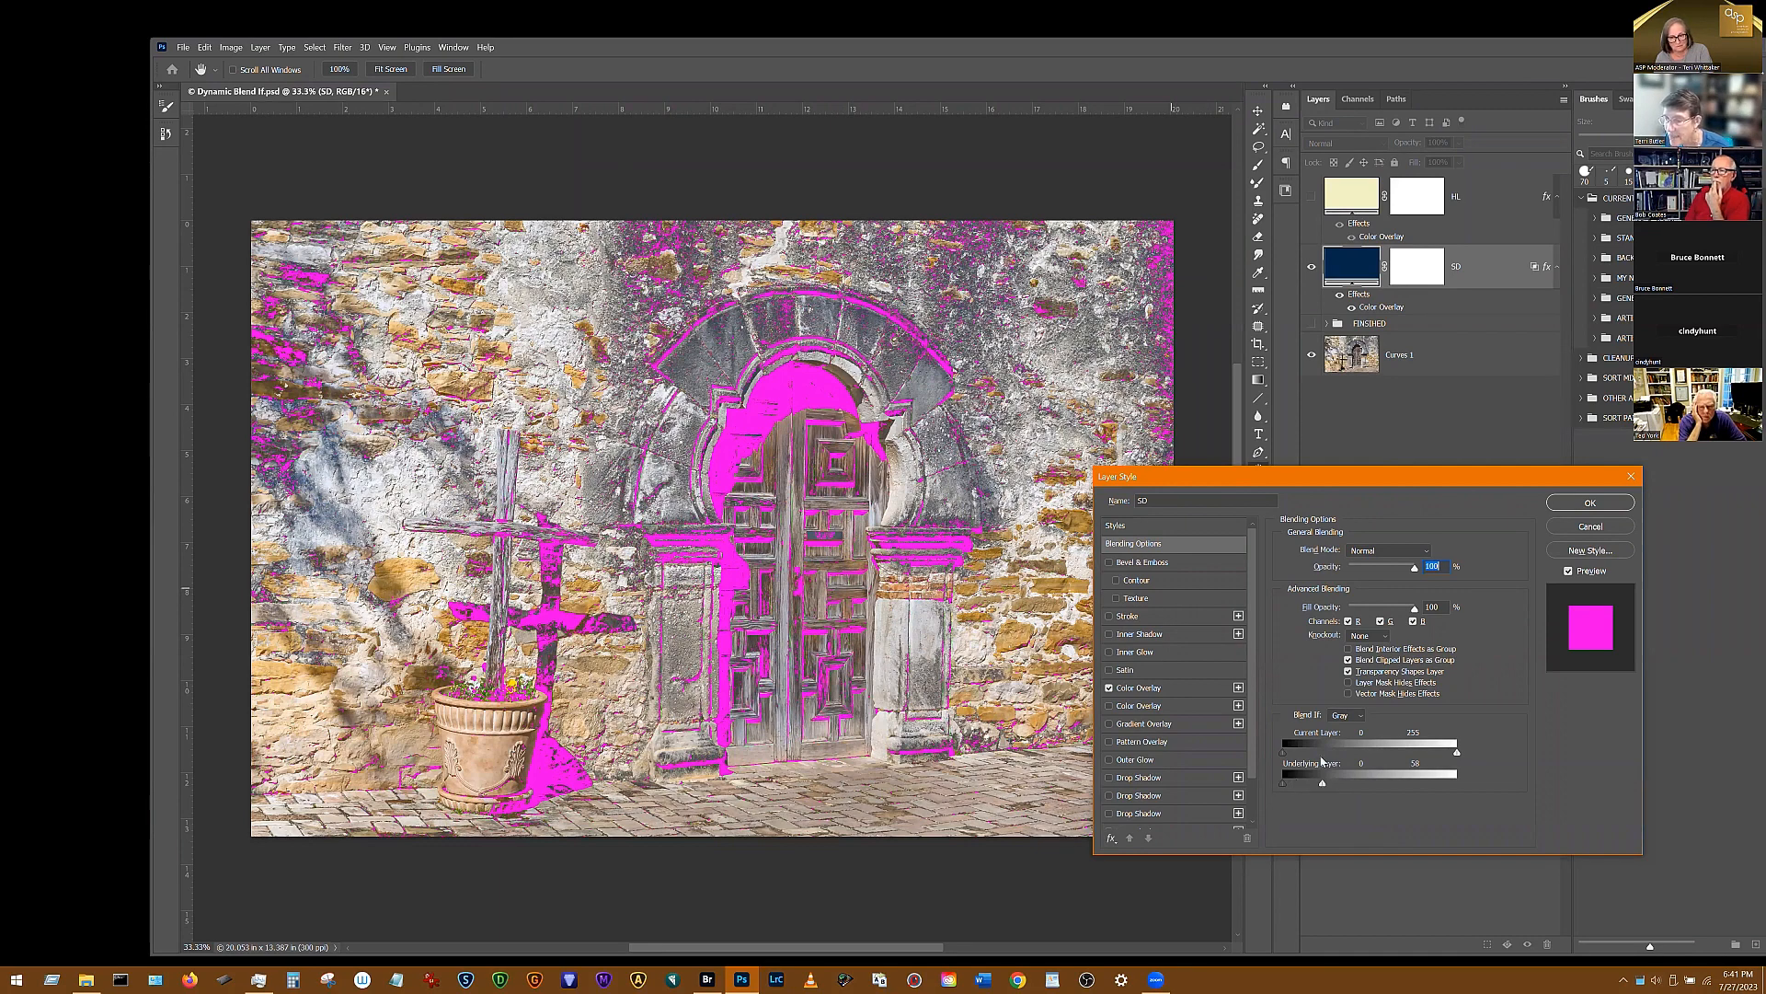
# Fine-tune and split the Underlying Layer's white Blend If limit to 42 / 89, and turn off the SD layer's Color Overlay
pyautogui.moveTo(1321, 789); pyautogui.dragTo(1331, 785)
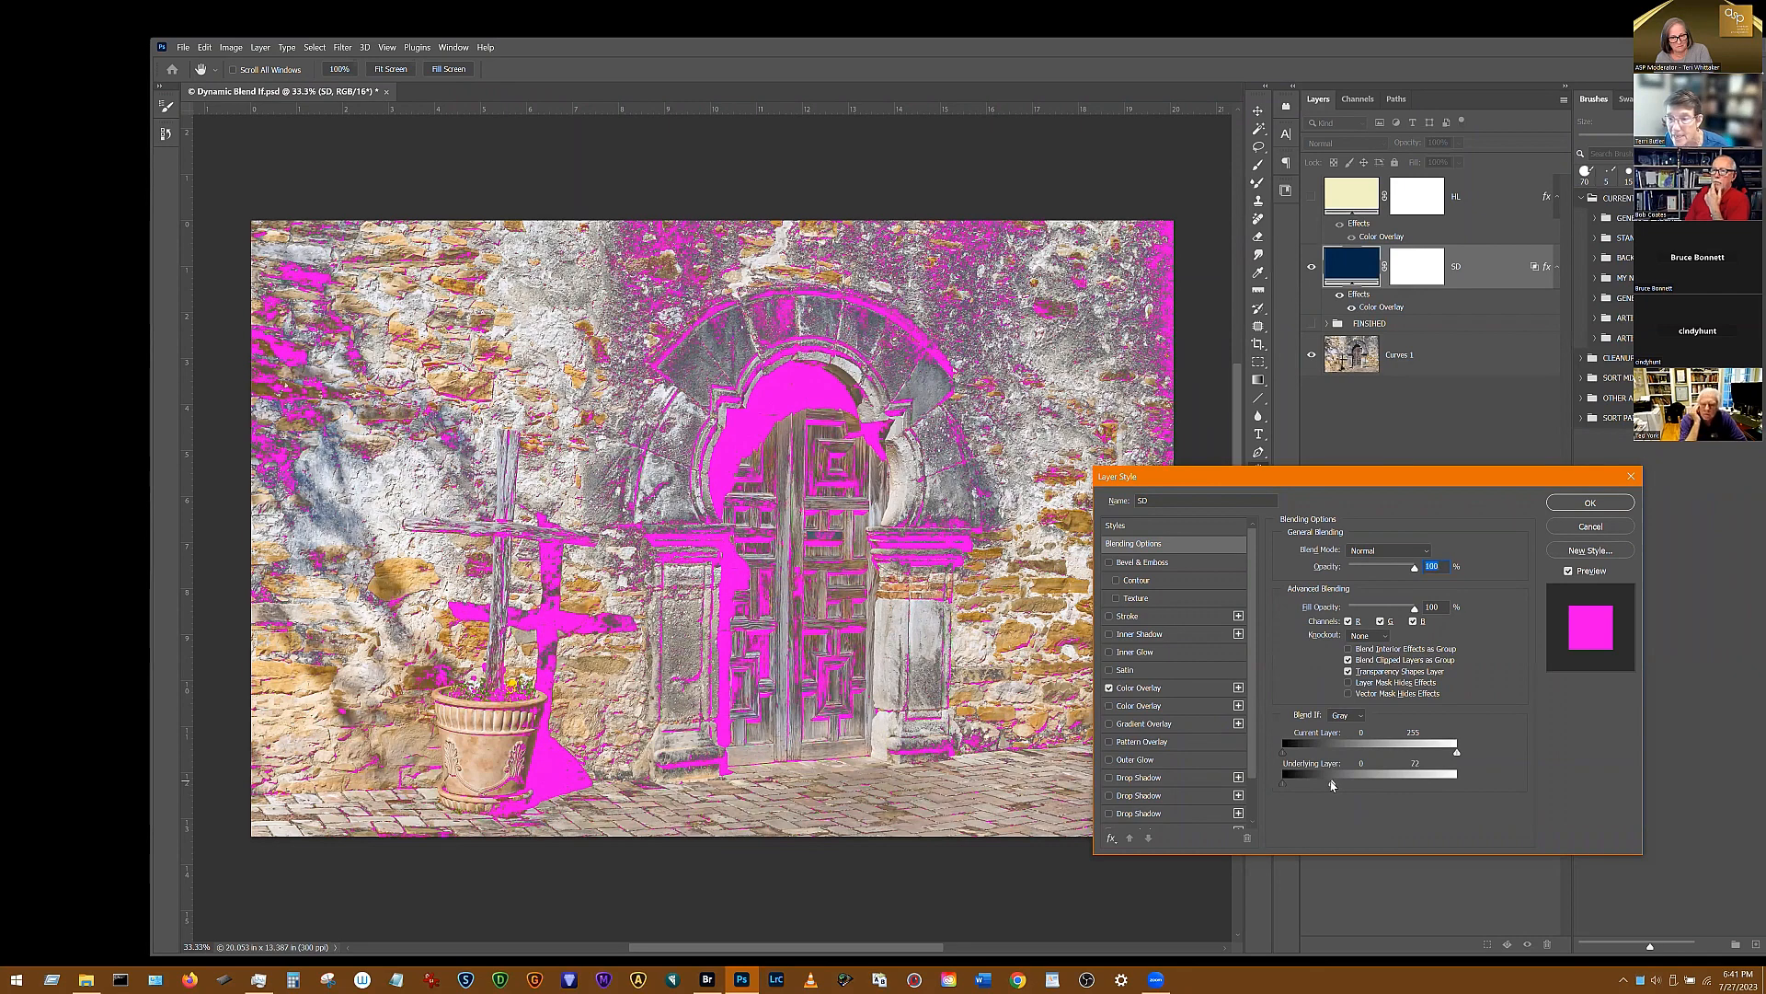
pyautogui.moveTo(1327, 785); pyautogui.dragTo(1329, 786)
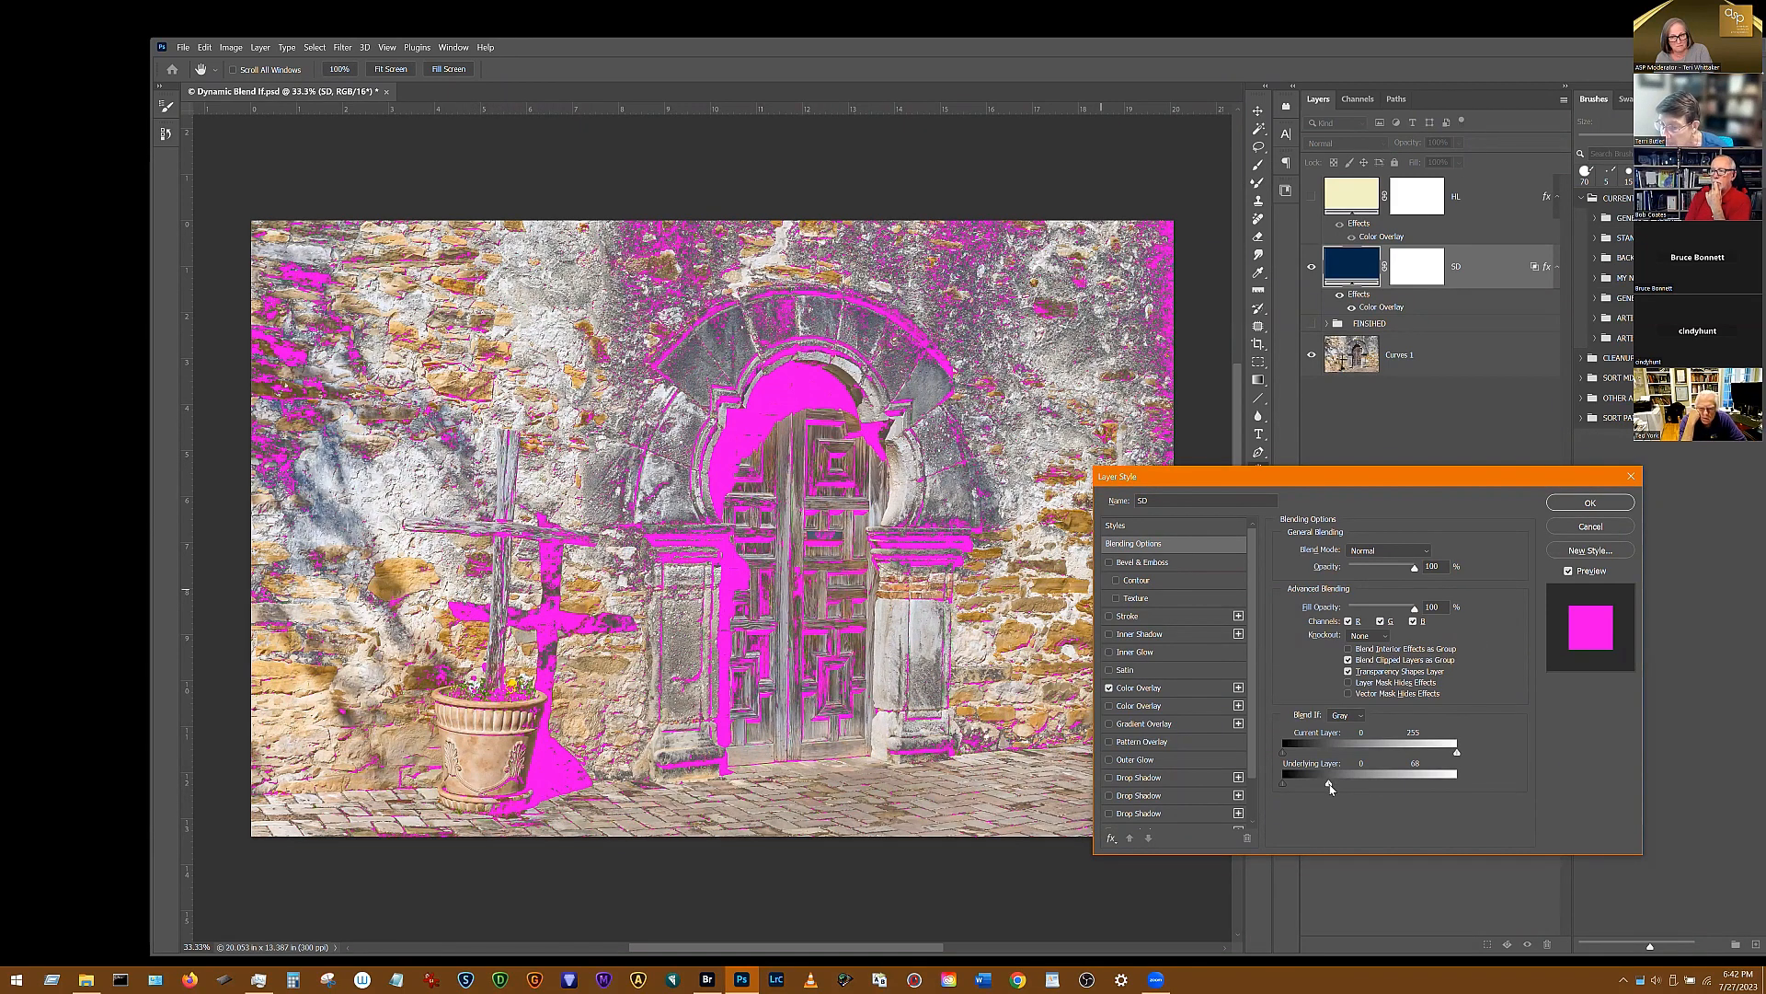
pyautogui.moveTo(1325, 789); pyautogui.dragTo(1328, 793)
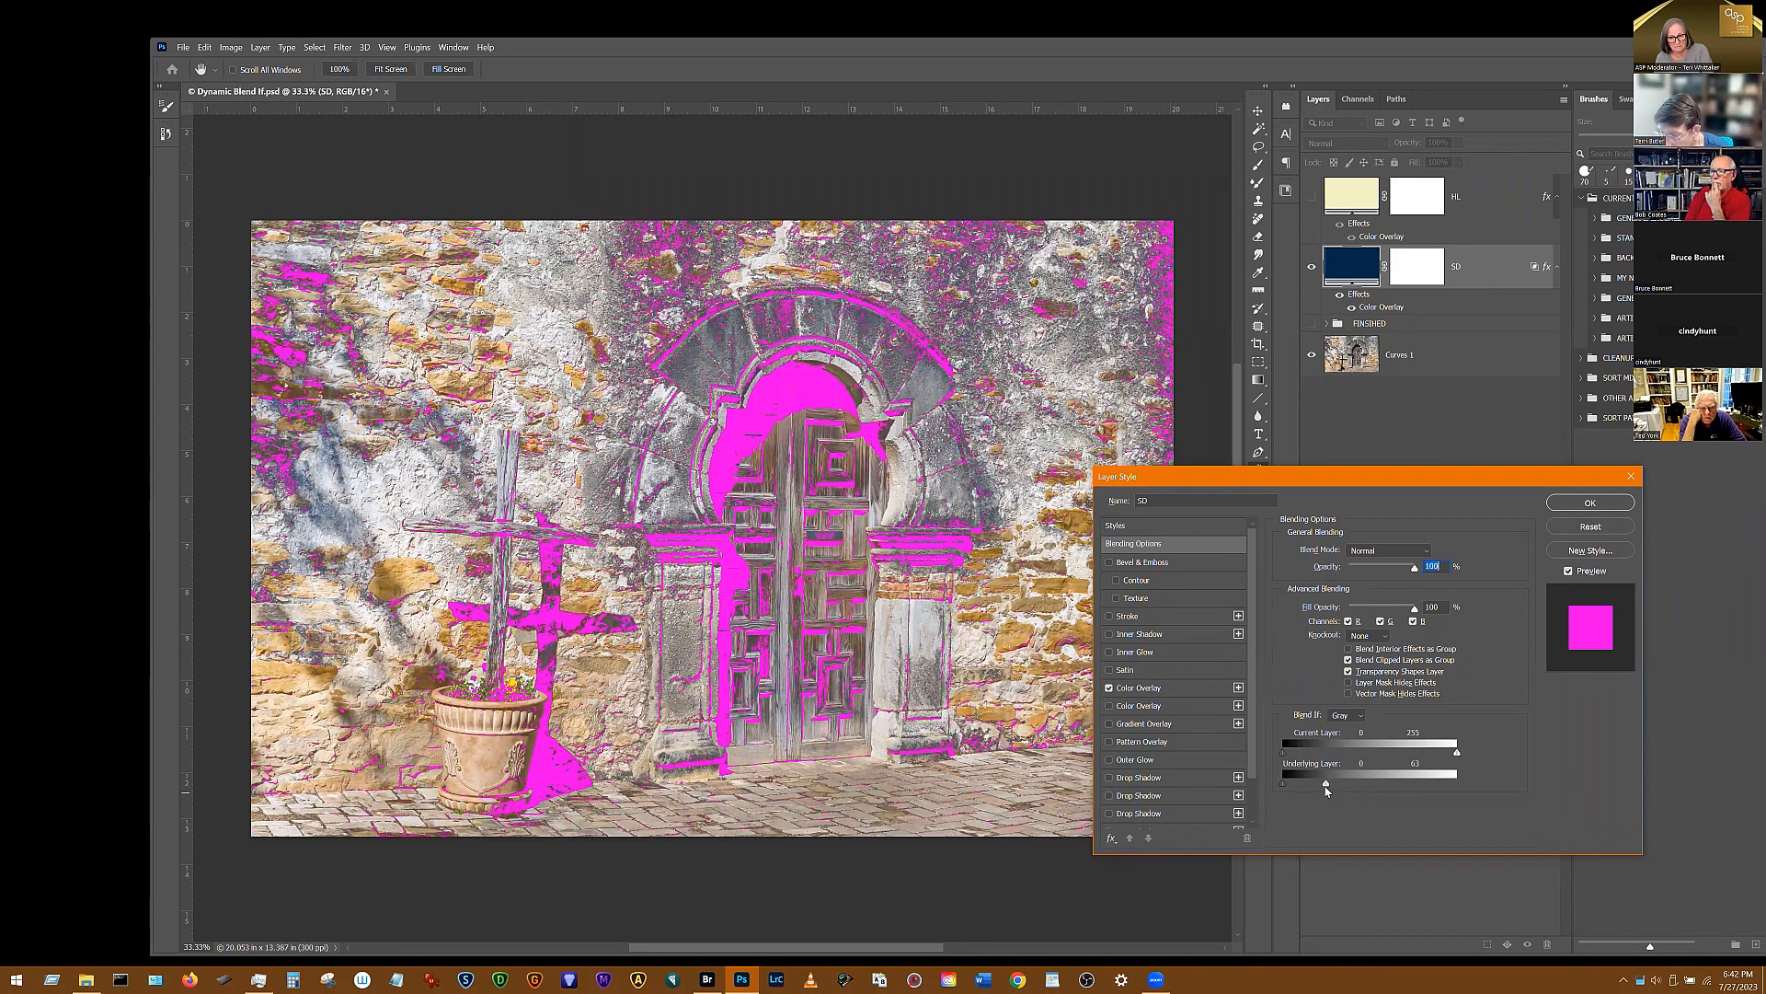
pyautogui.moveTo(1336, 785)
pyautogui.mouseDown()
pyautogui.moveTo(1310, 790)
pyautogui.moveTo(1346, 786)
pyautogui.mouseUp()
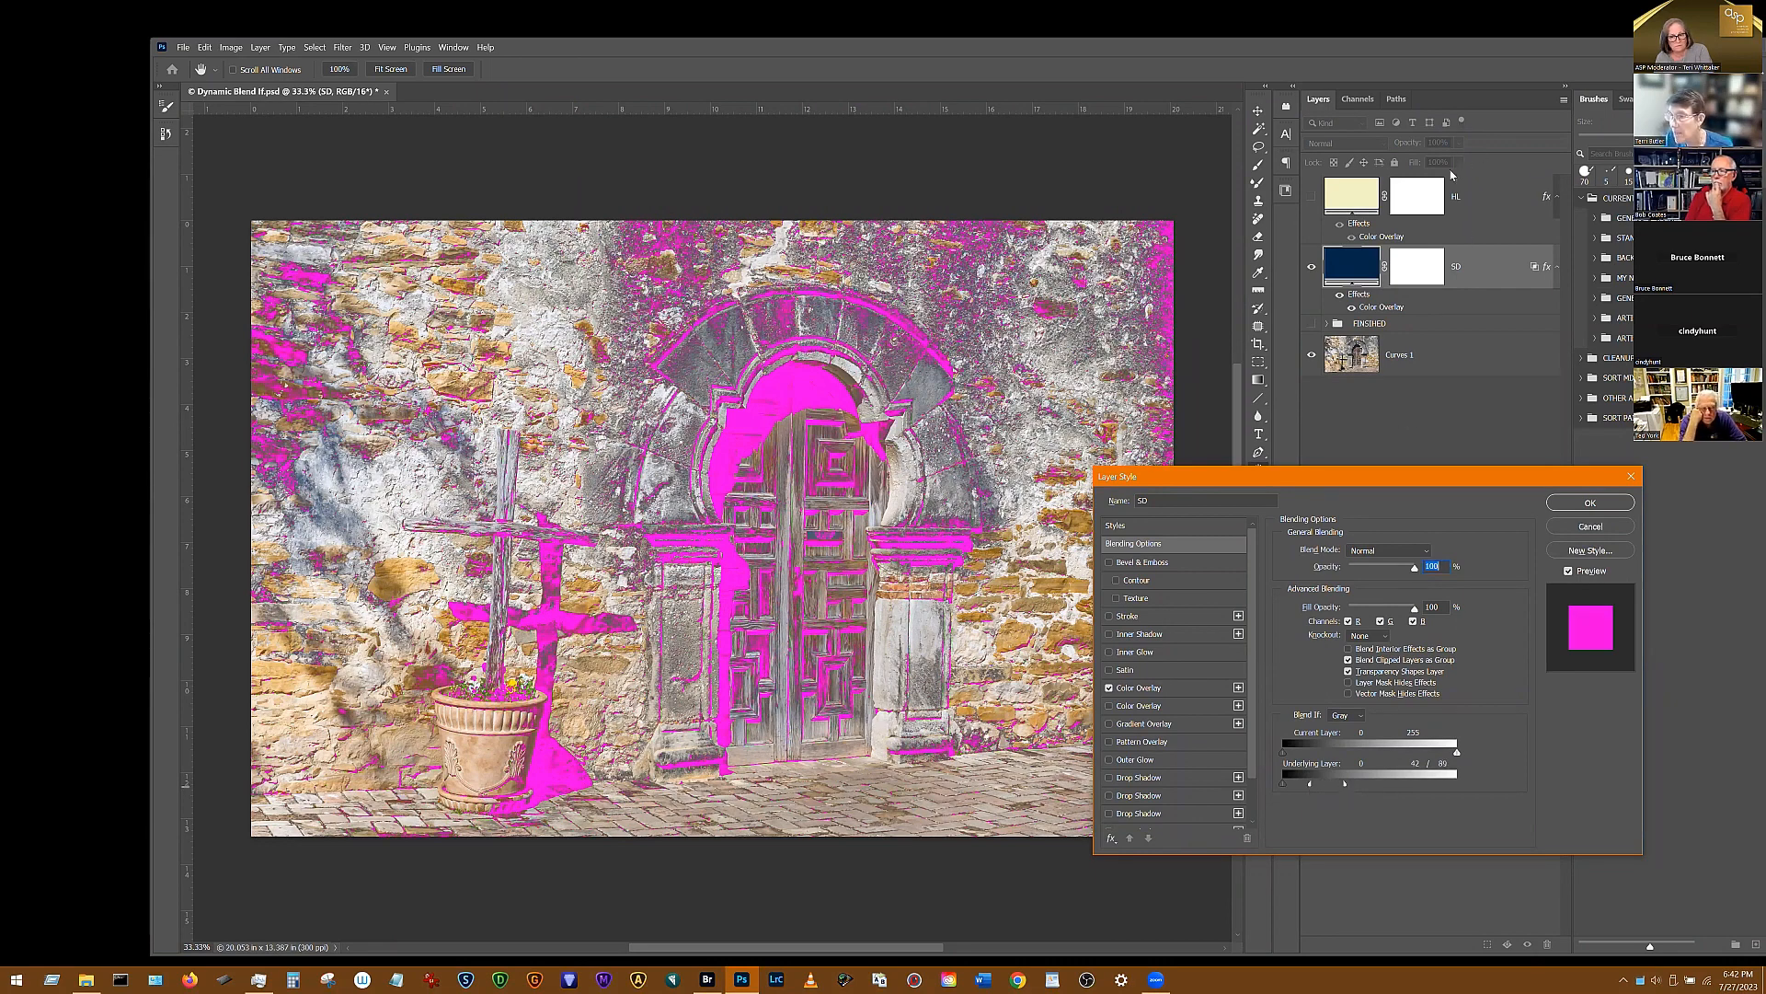
pyautogui.click(1109, 688)
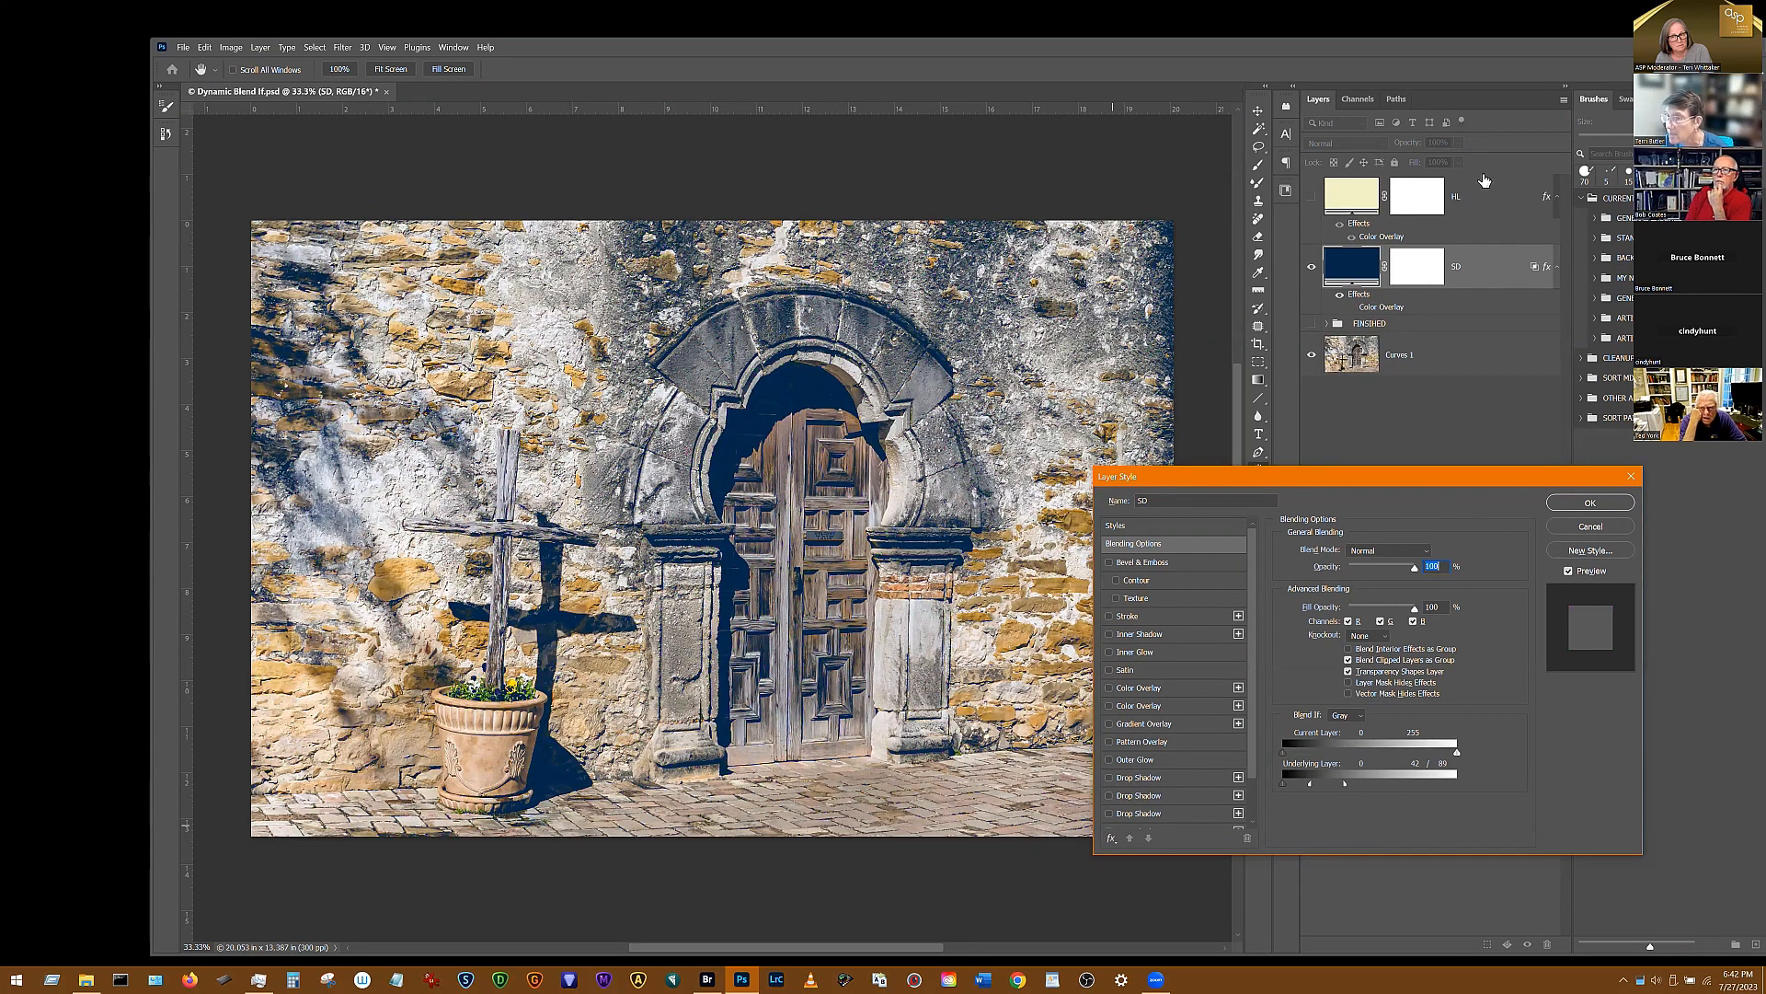
pyautogui.click(1595, 505)
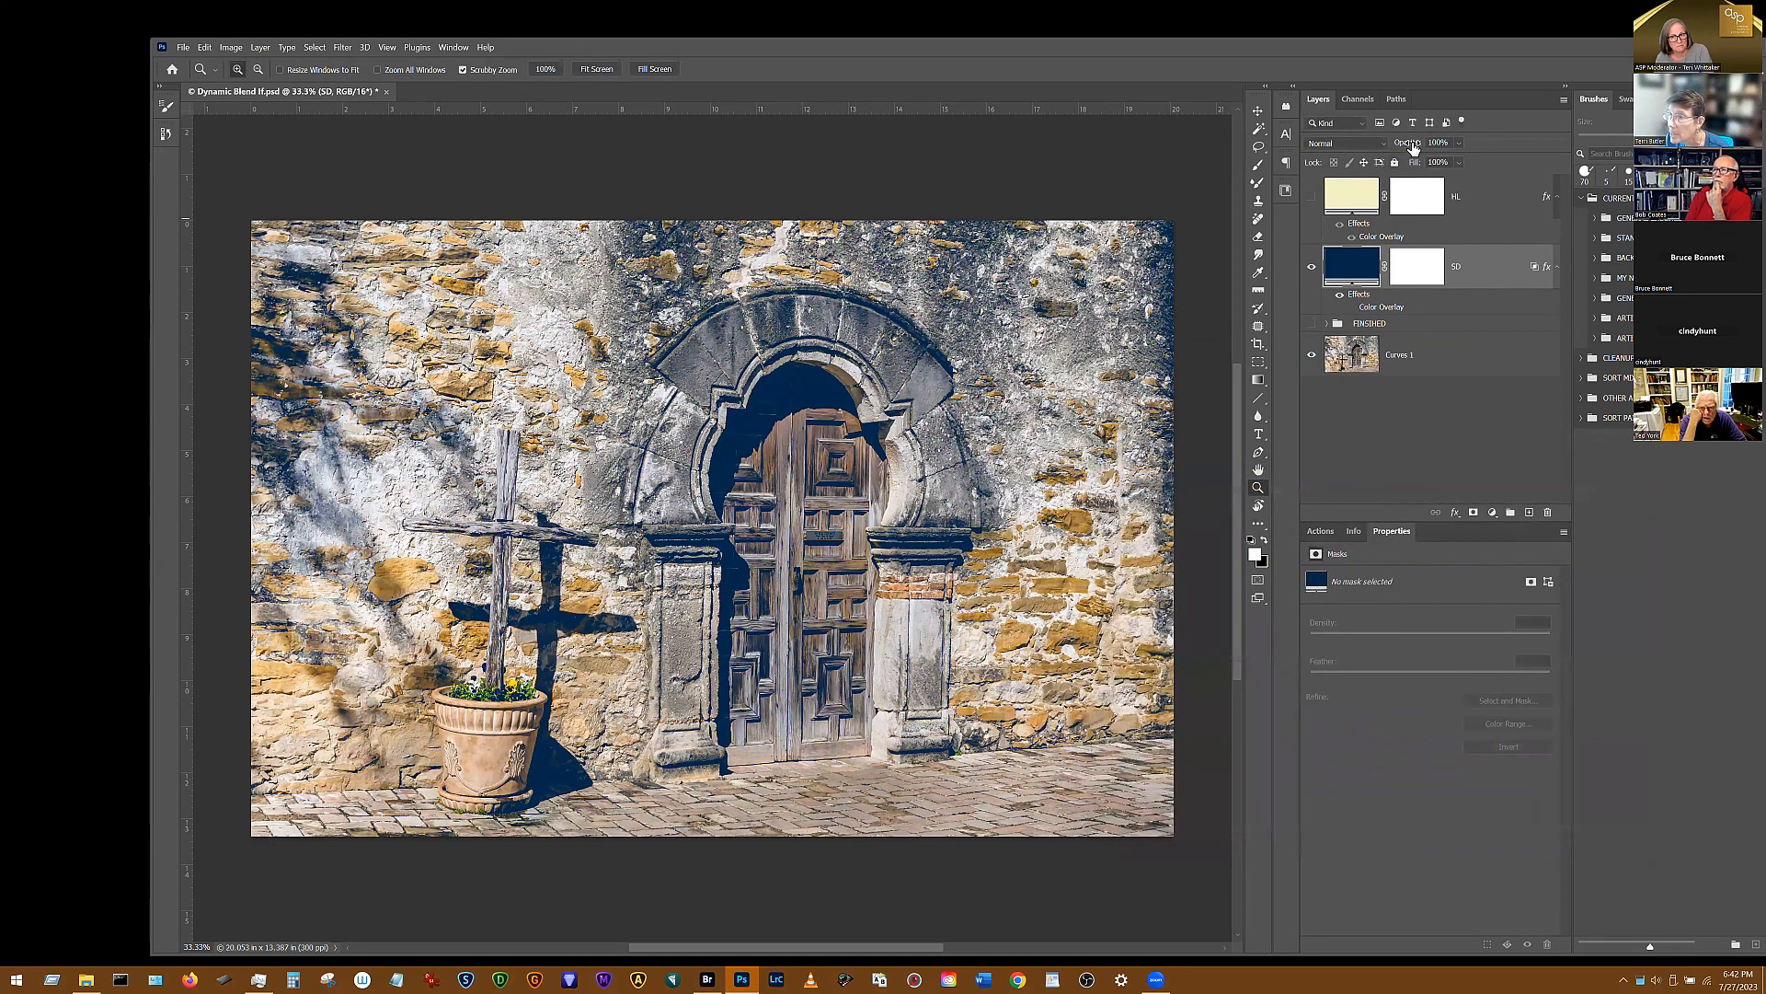
# Set the SD layer's blend mode to Overlay and its opacity to 20%
pyautogui.moveTo(1412, 145); pyautogui.dragTo(1364, 267)
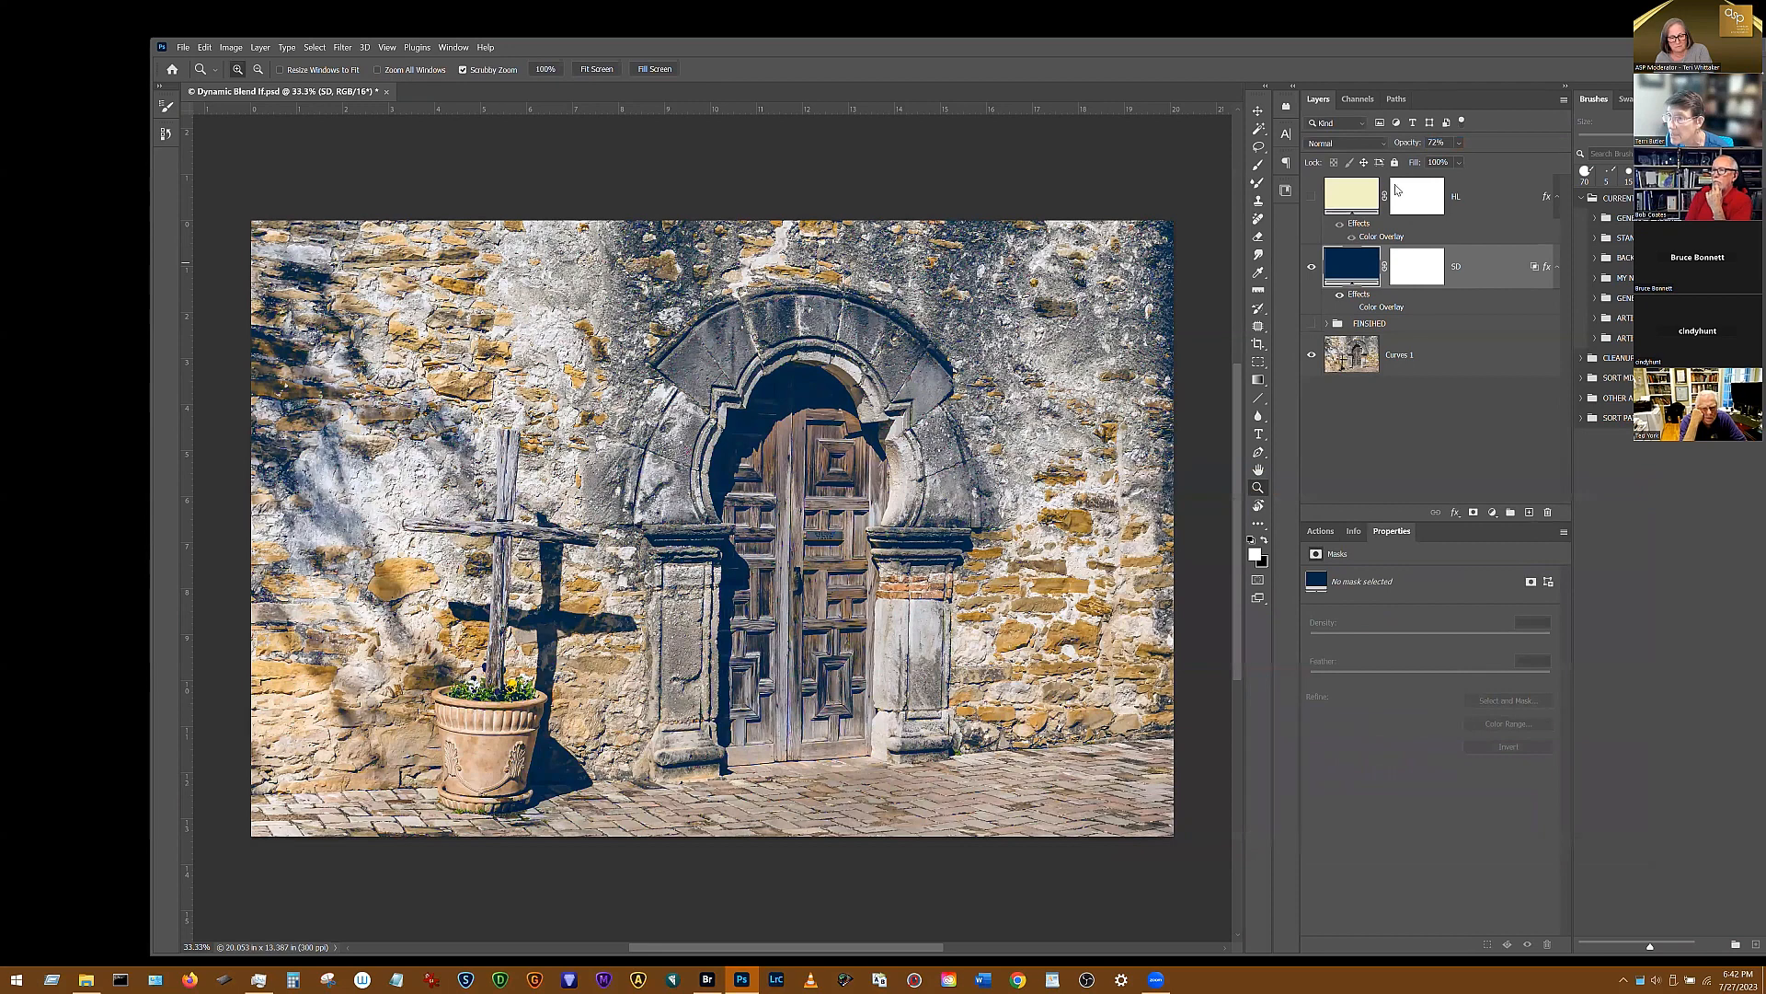
pyautogui.moveTo(1400, 150); pyautogui.dragTo(1400, 150)
pyautogui.click(1345, 144)
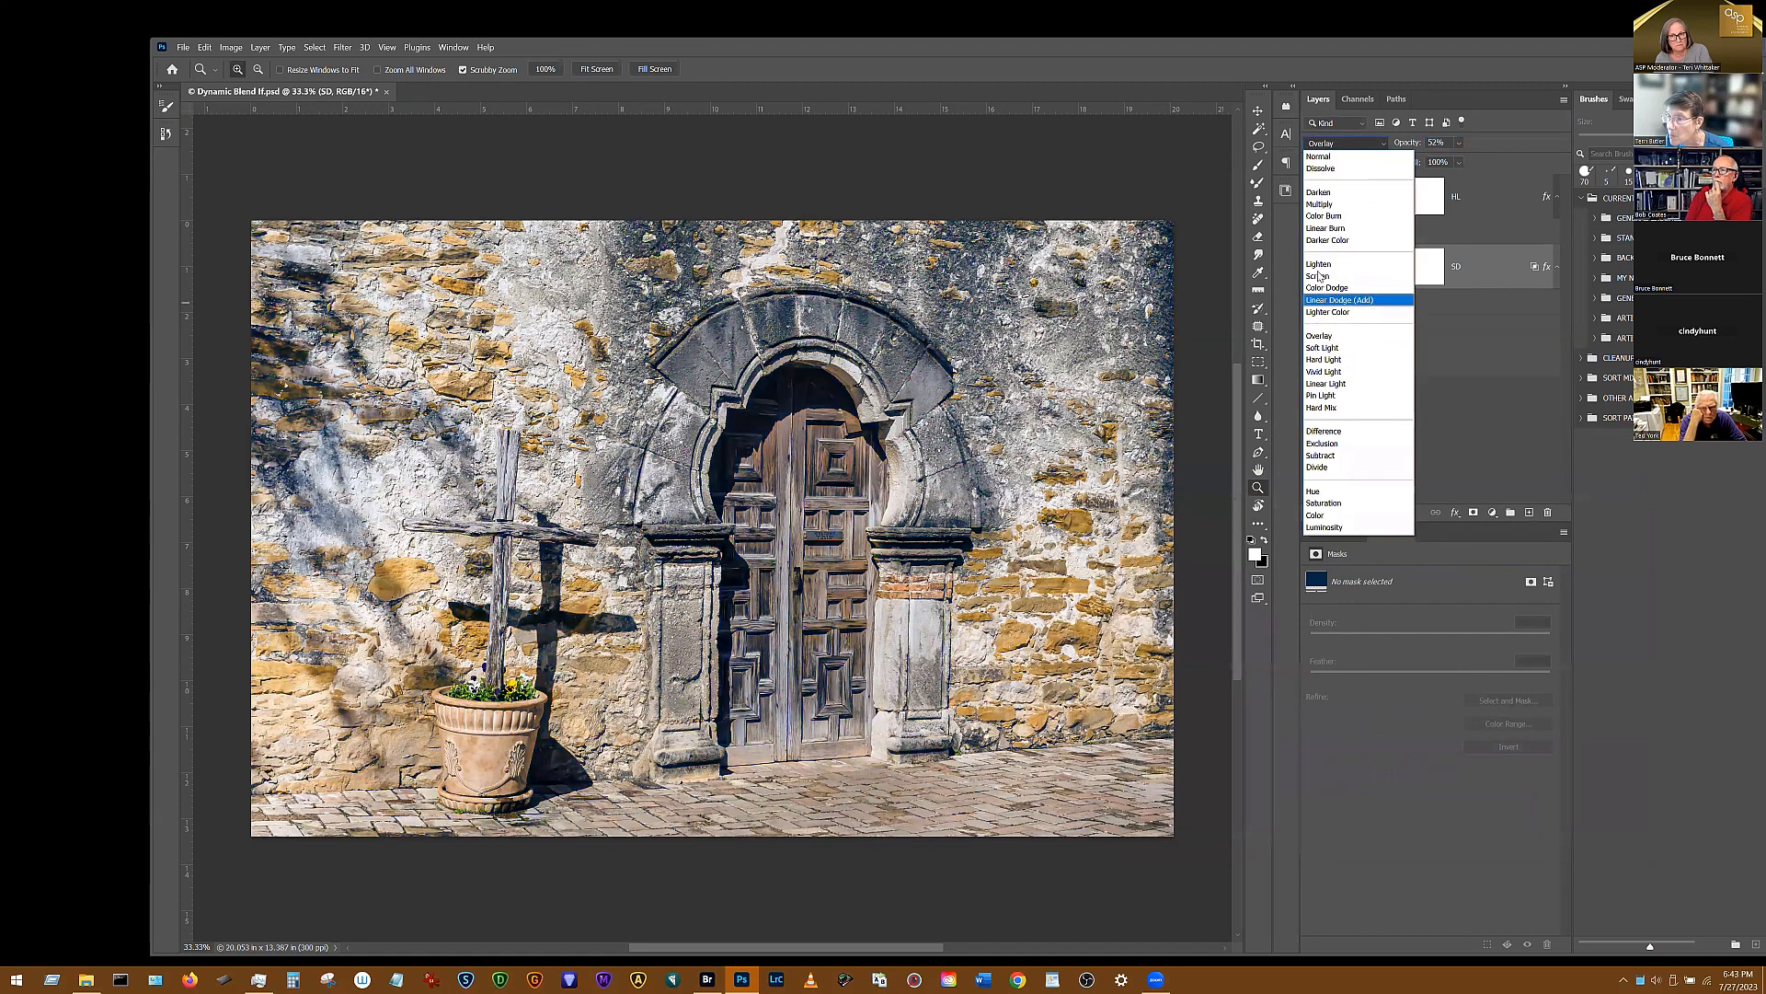
pyautogui.click(1320, 336)
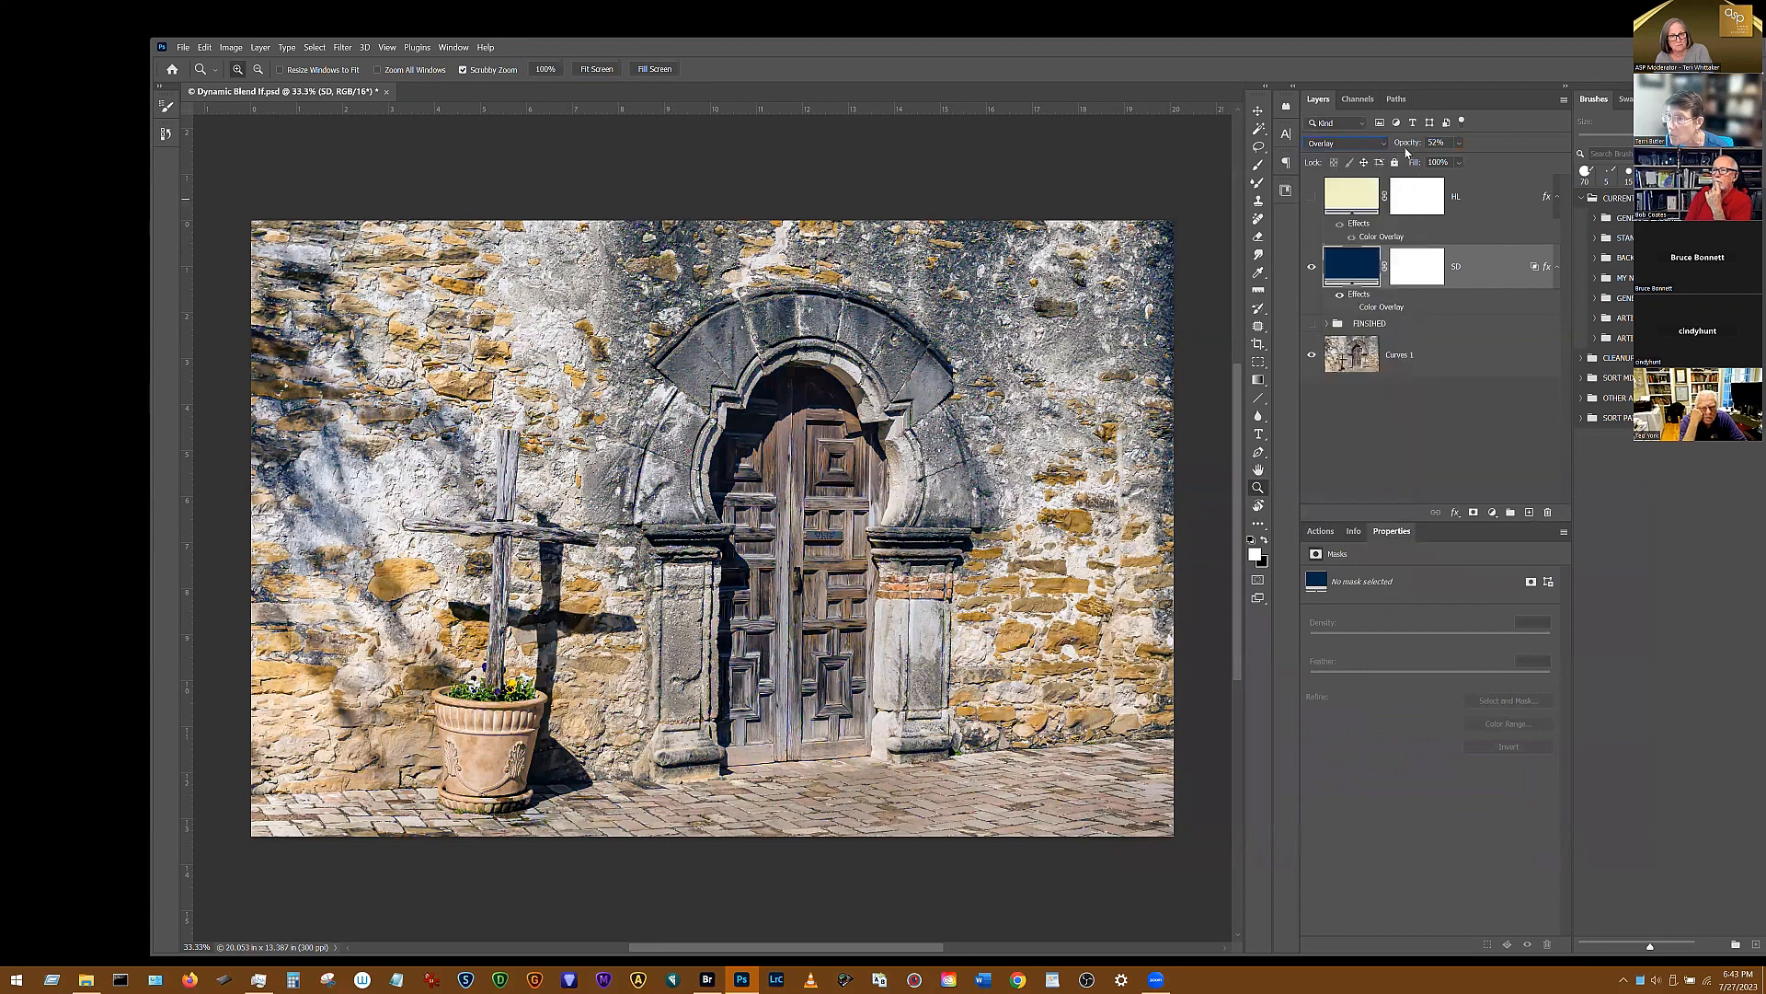
pyautogui.moveTo(1397, 153); pyautogui.dragTo(1409, 146)
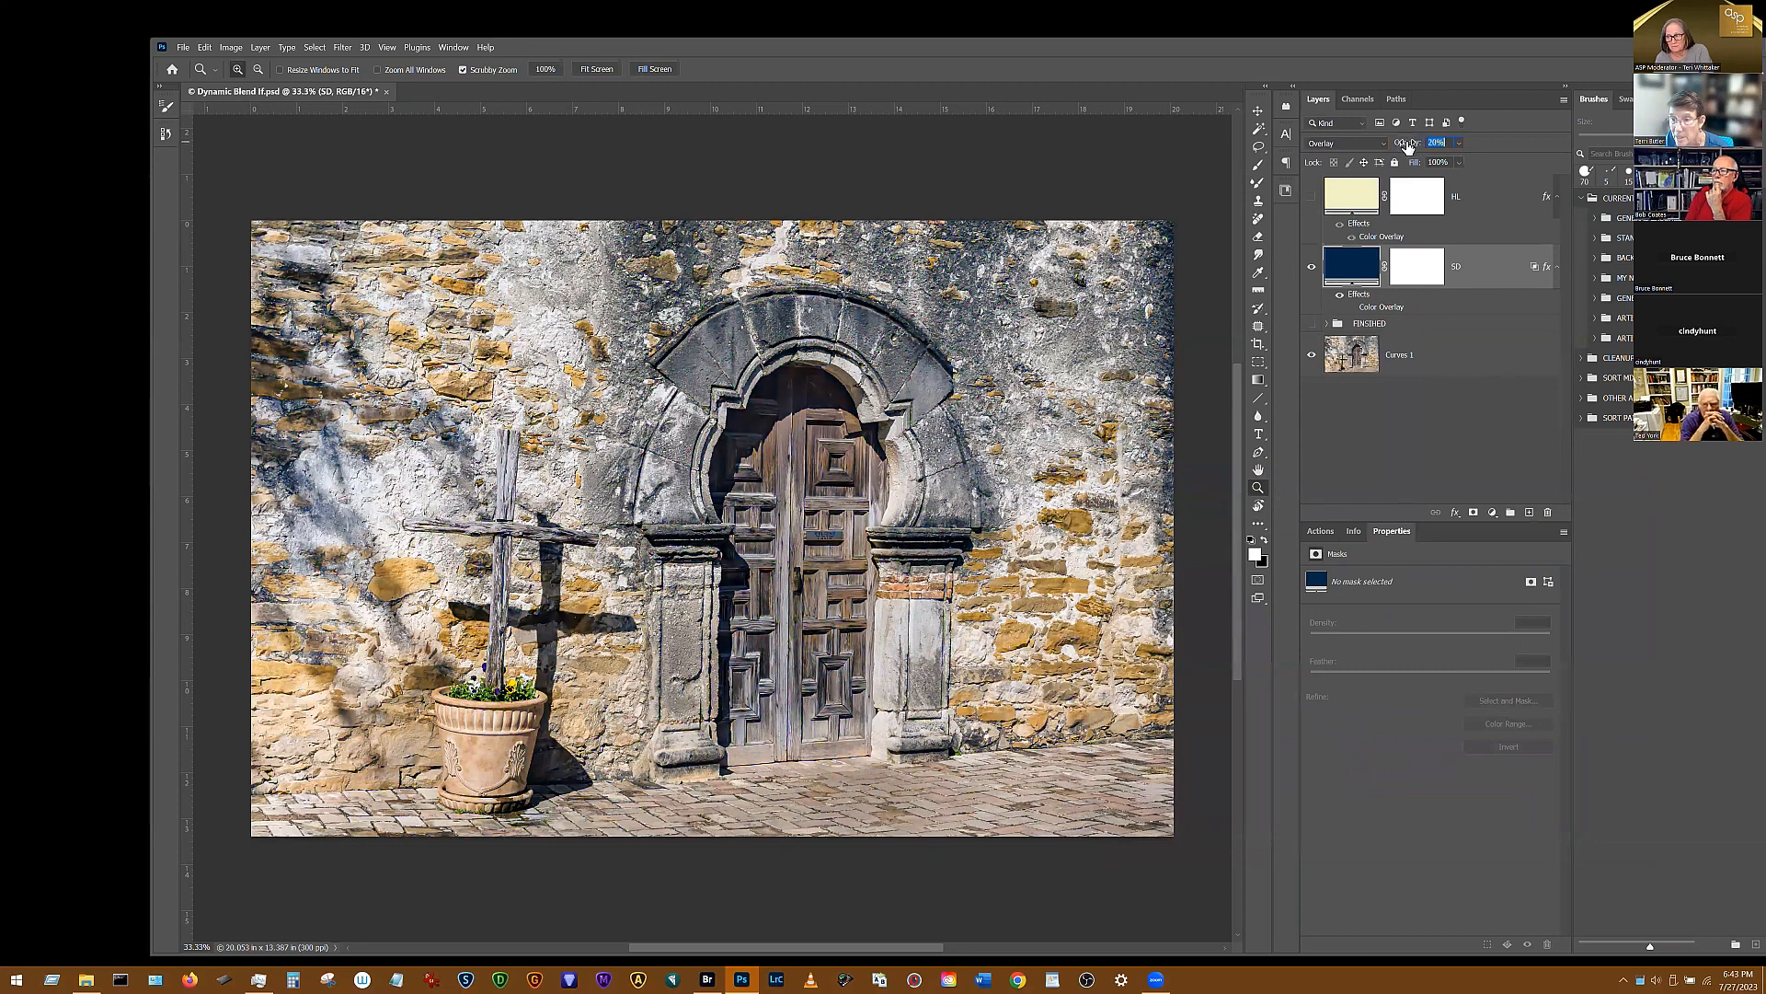
pyautogui.click(1343, 144)
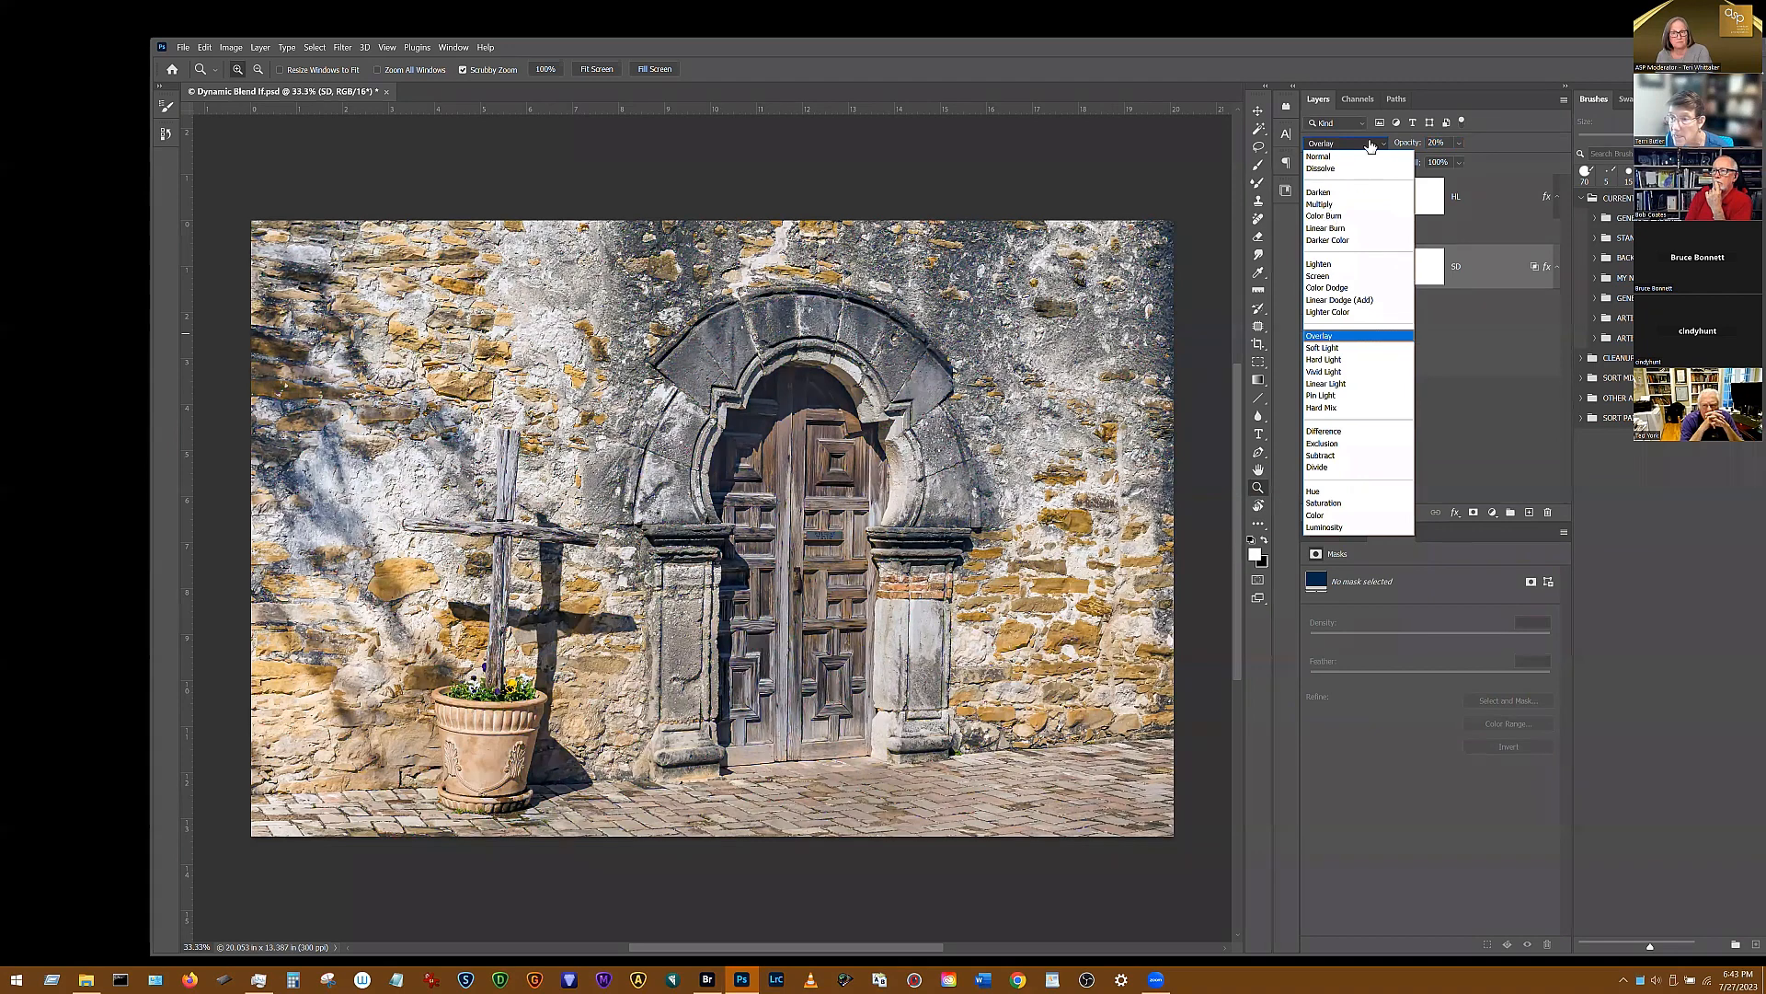
pyautogui.click(1409, 144)
# Set the Curves 1 layer's blend mode to Soft Light and its opacity to 96%
pyautogui.doubleClick(1492, 354)
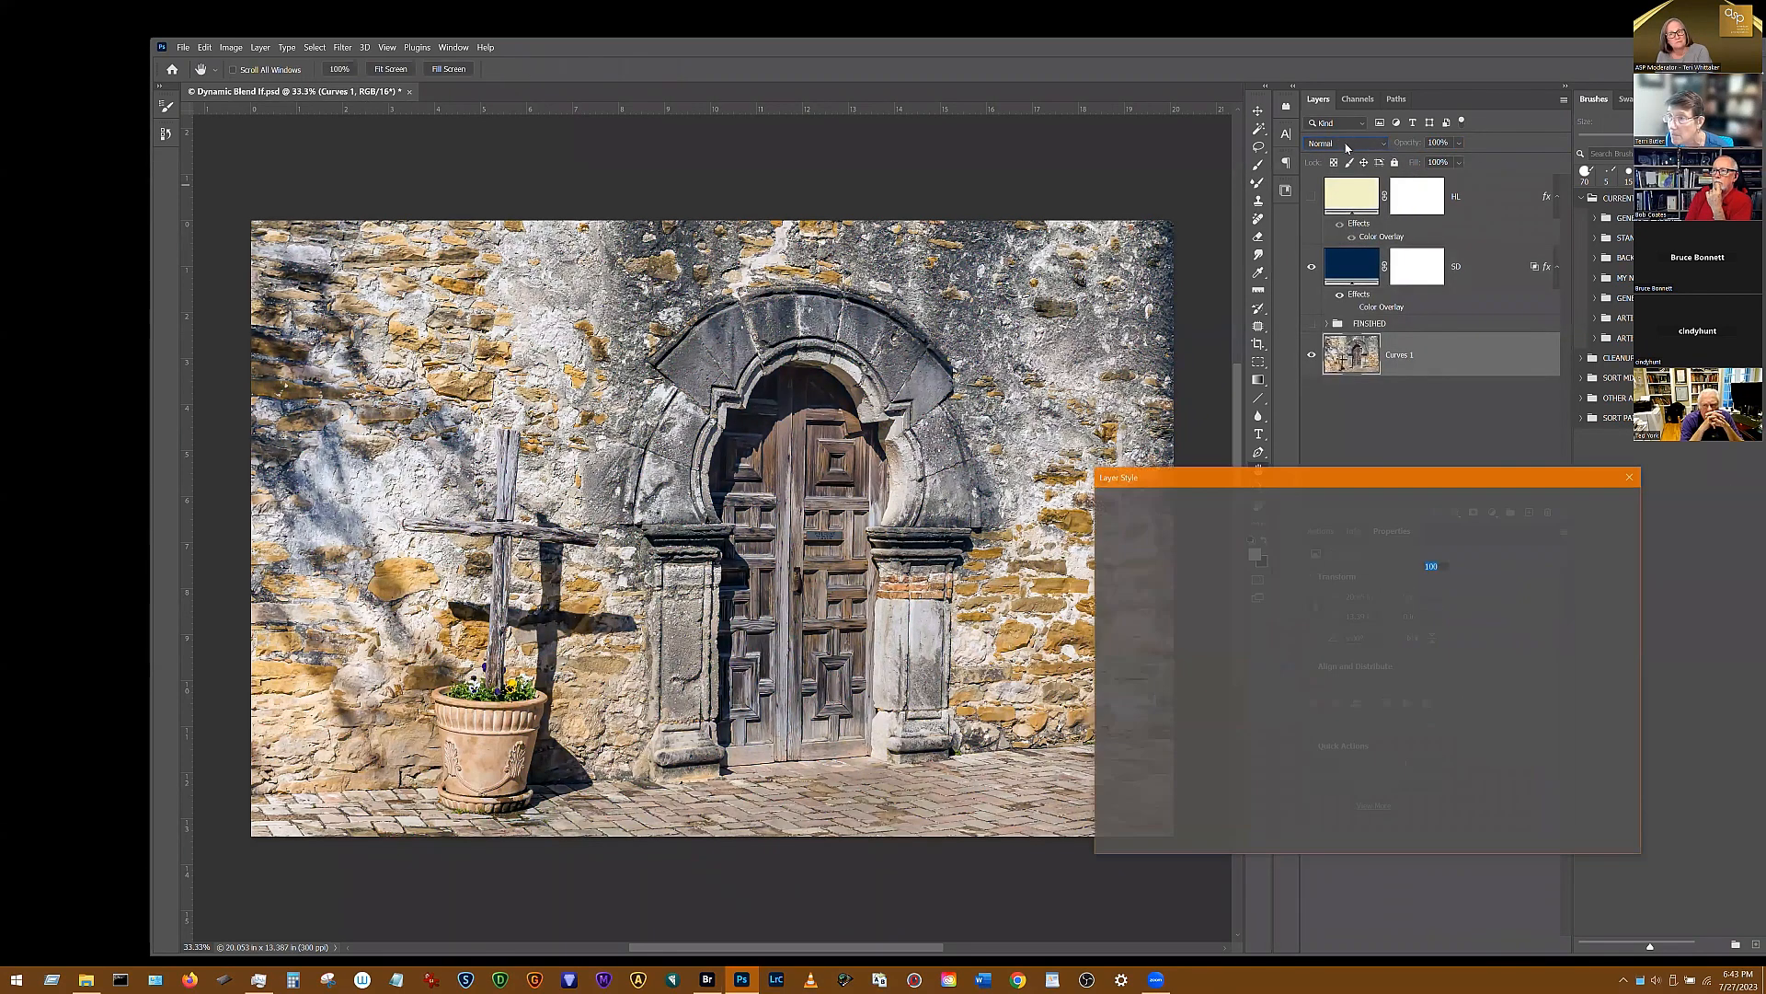
pyautogui.press('Escape')
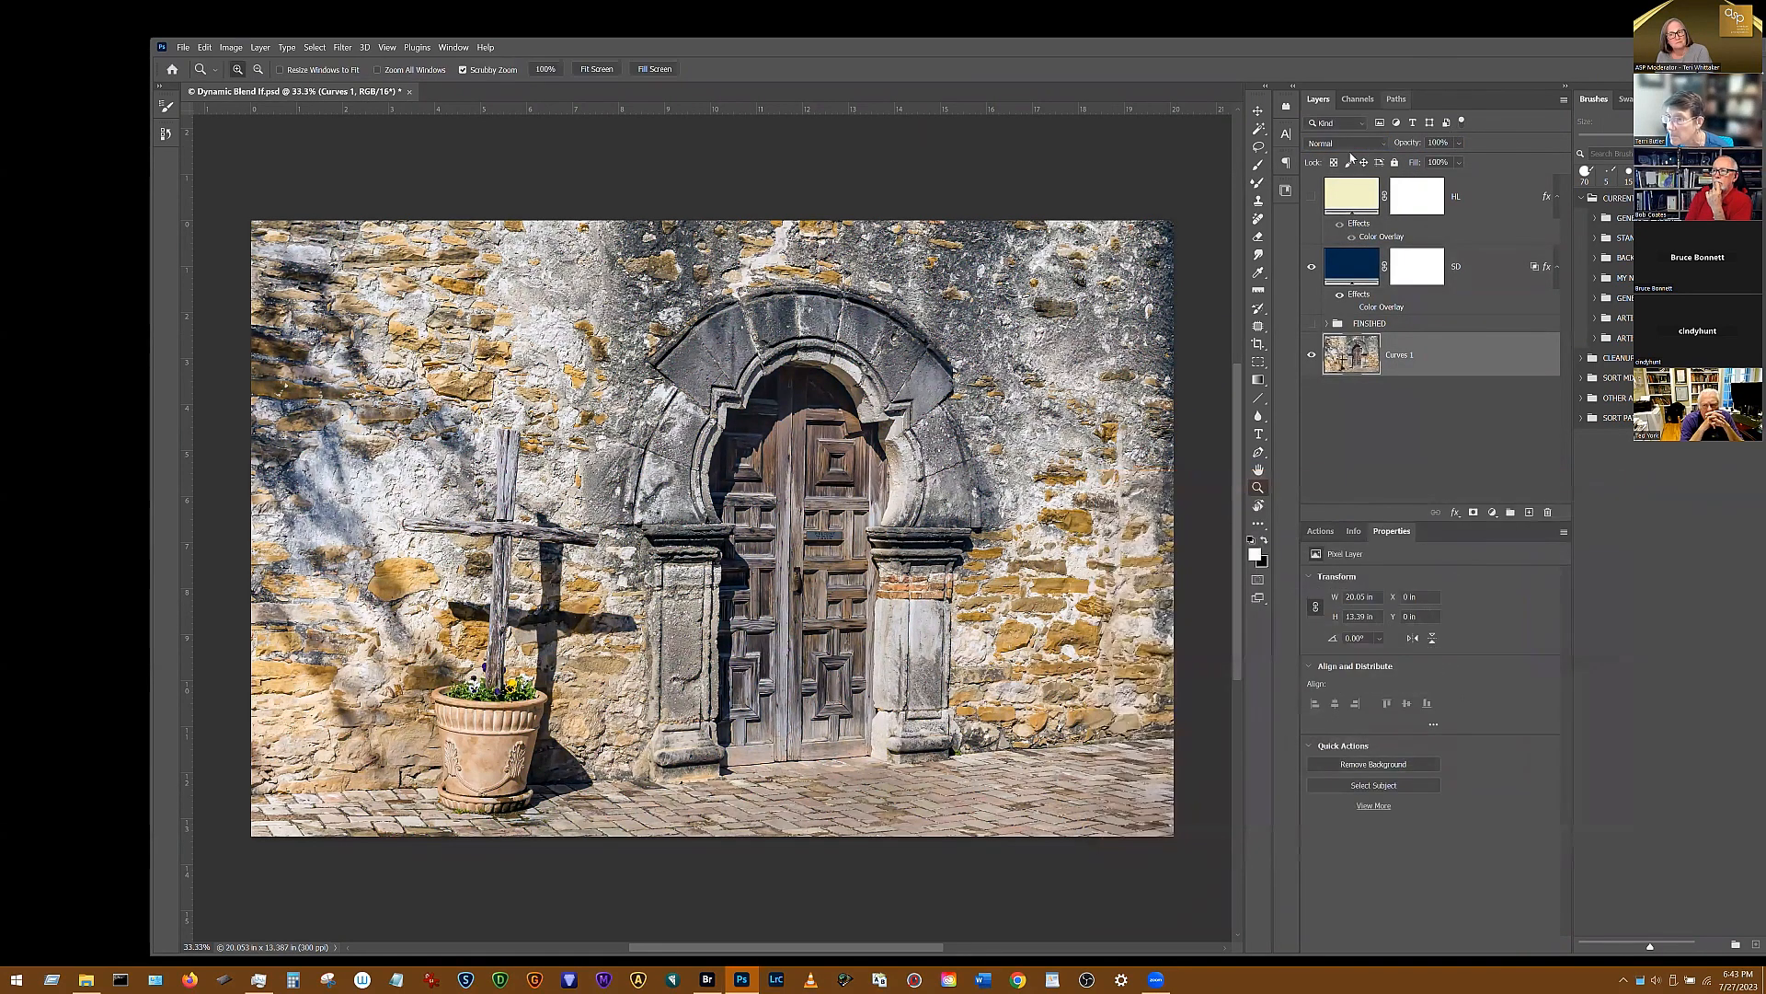
pyautogui.click(1351, 145)
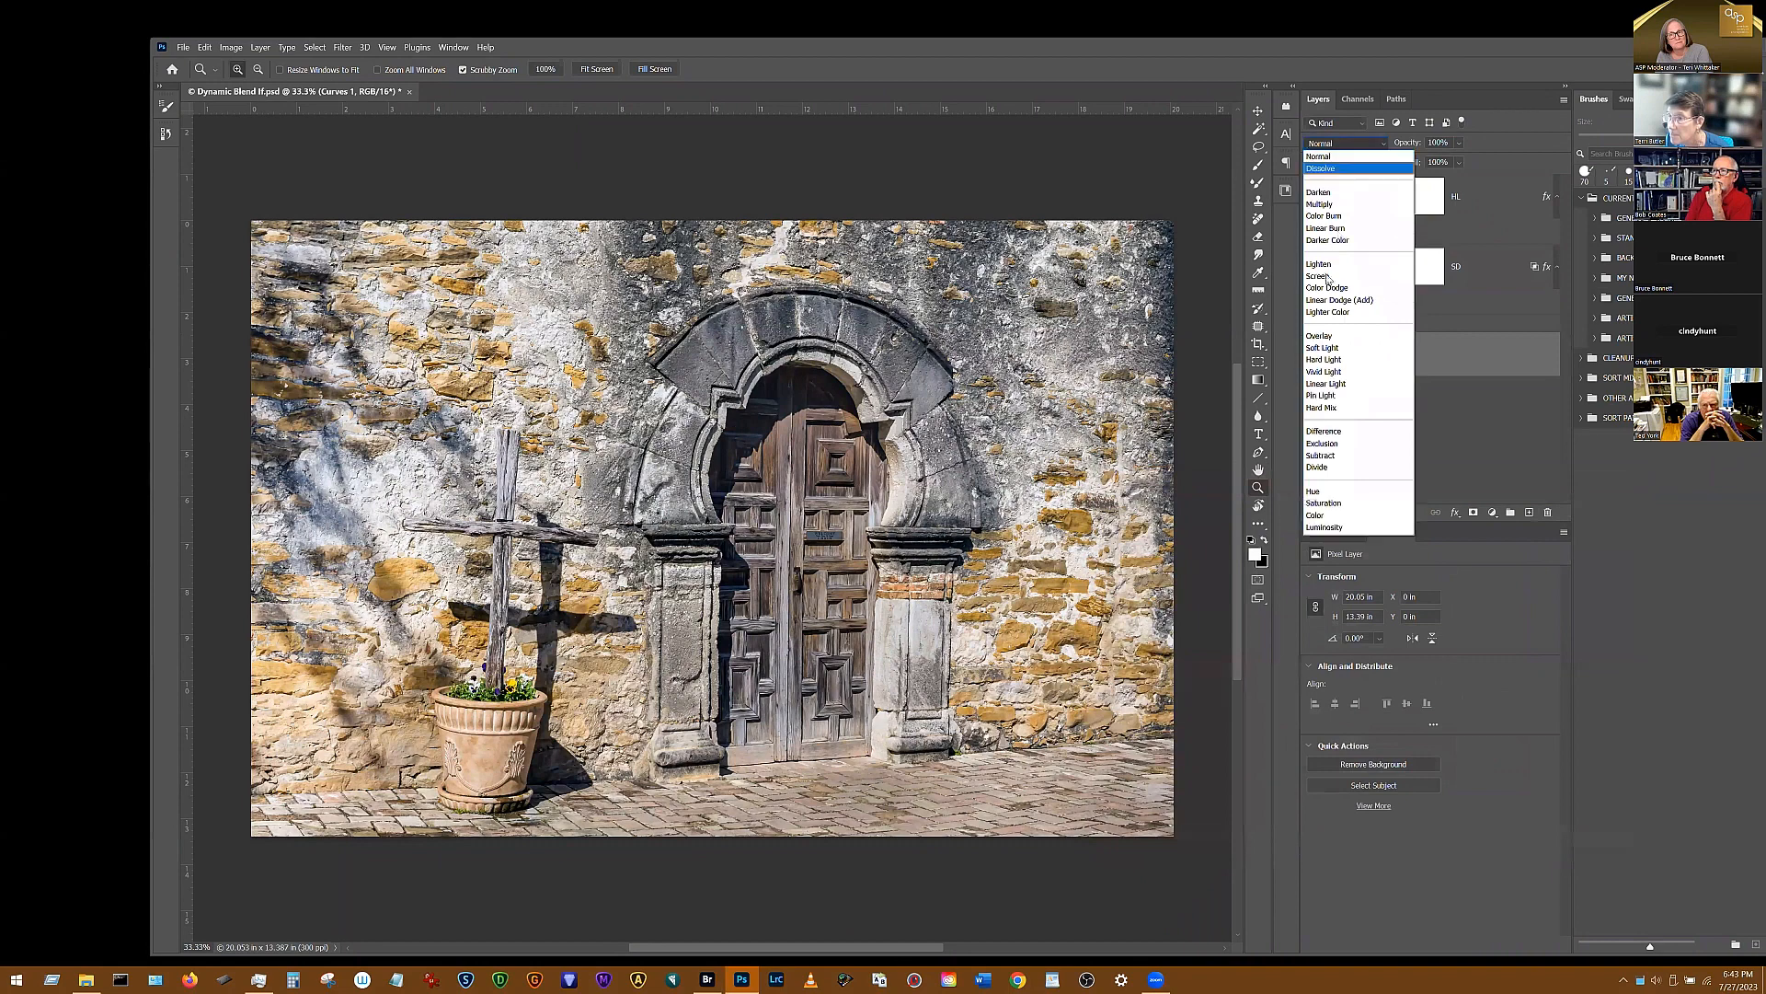
pyautogui.click(1320, 350)
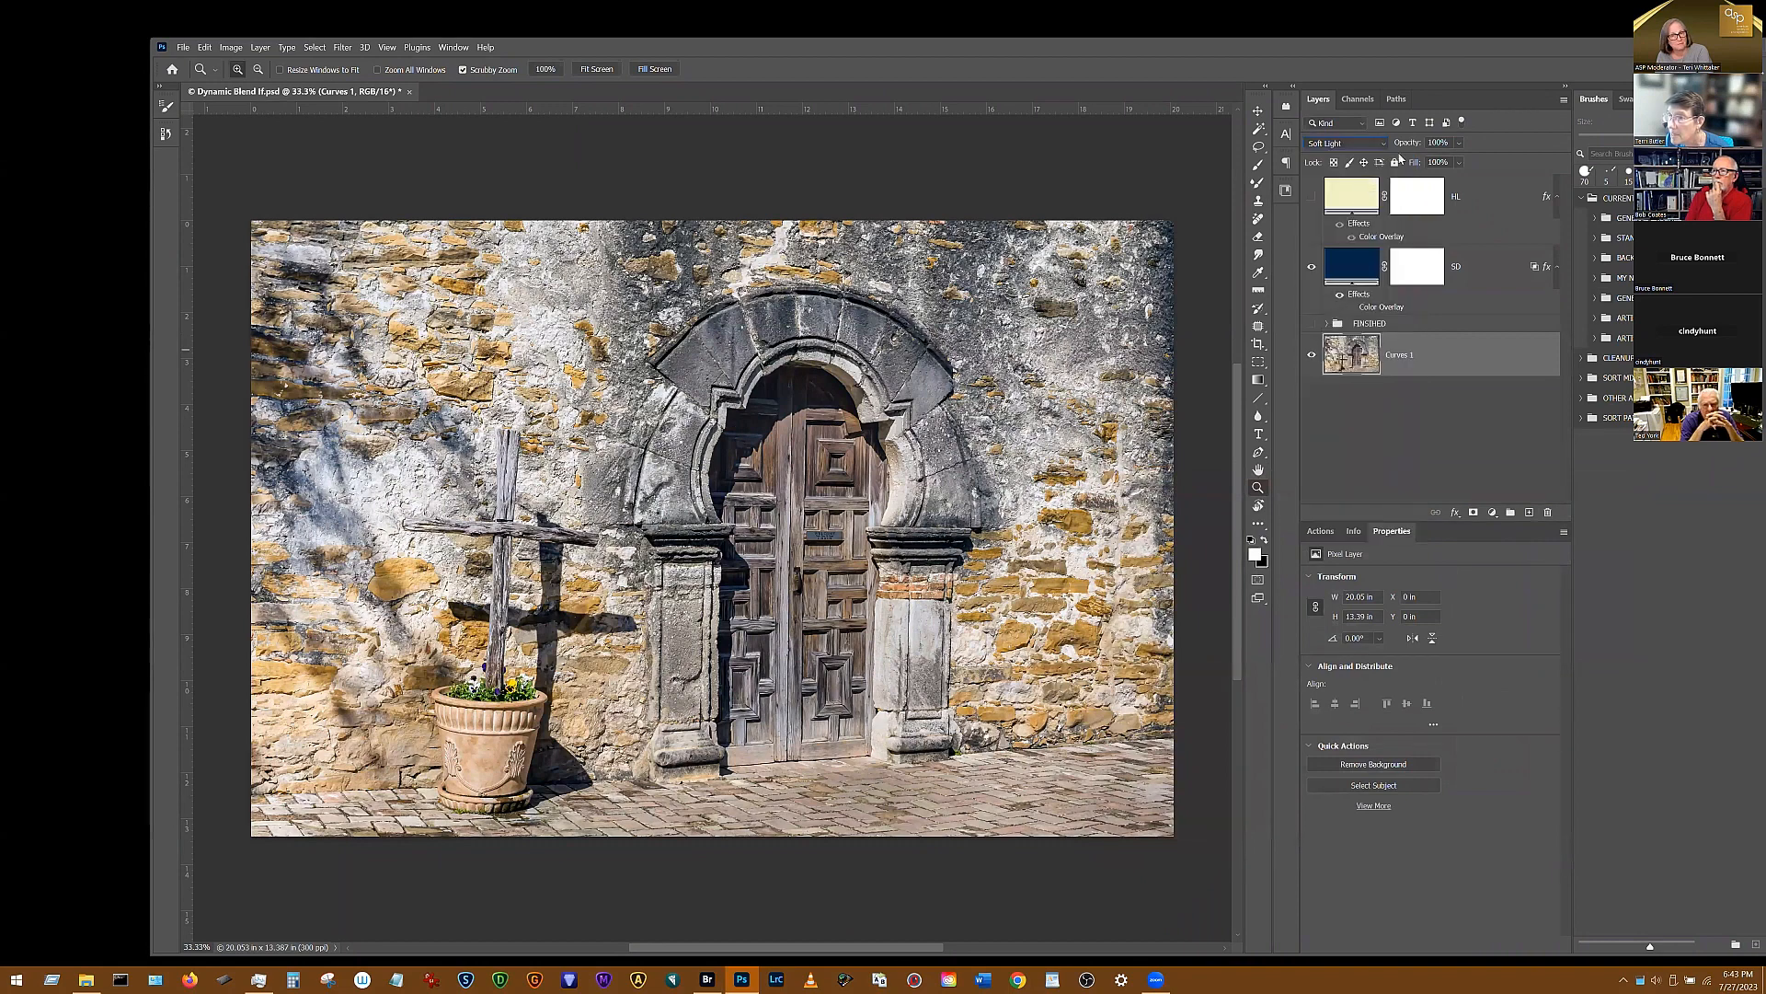
pyautogui.moveTo(1405, 145); pyautogui.dragTo(1425, 145)
# Return the Curves 1 layer to Normal blend mode at 100% opacity, and select the SD layer with its visibility on
pyautogui.click(1312, 267)
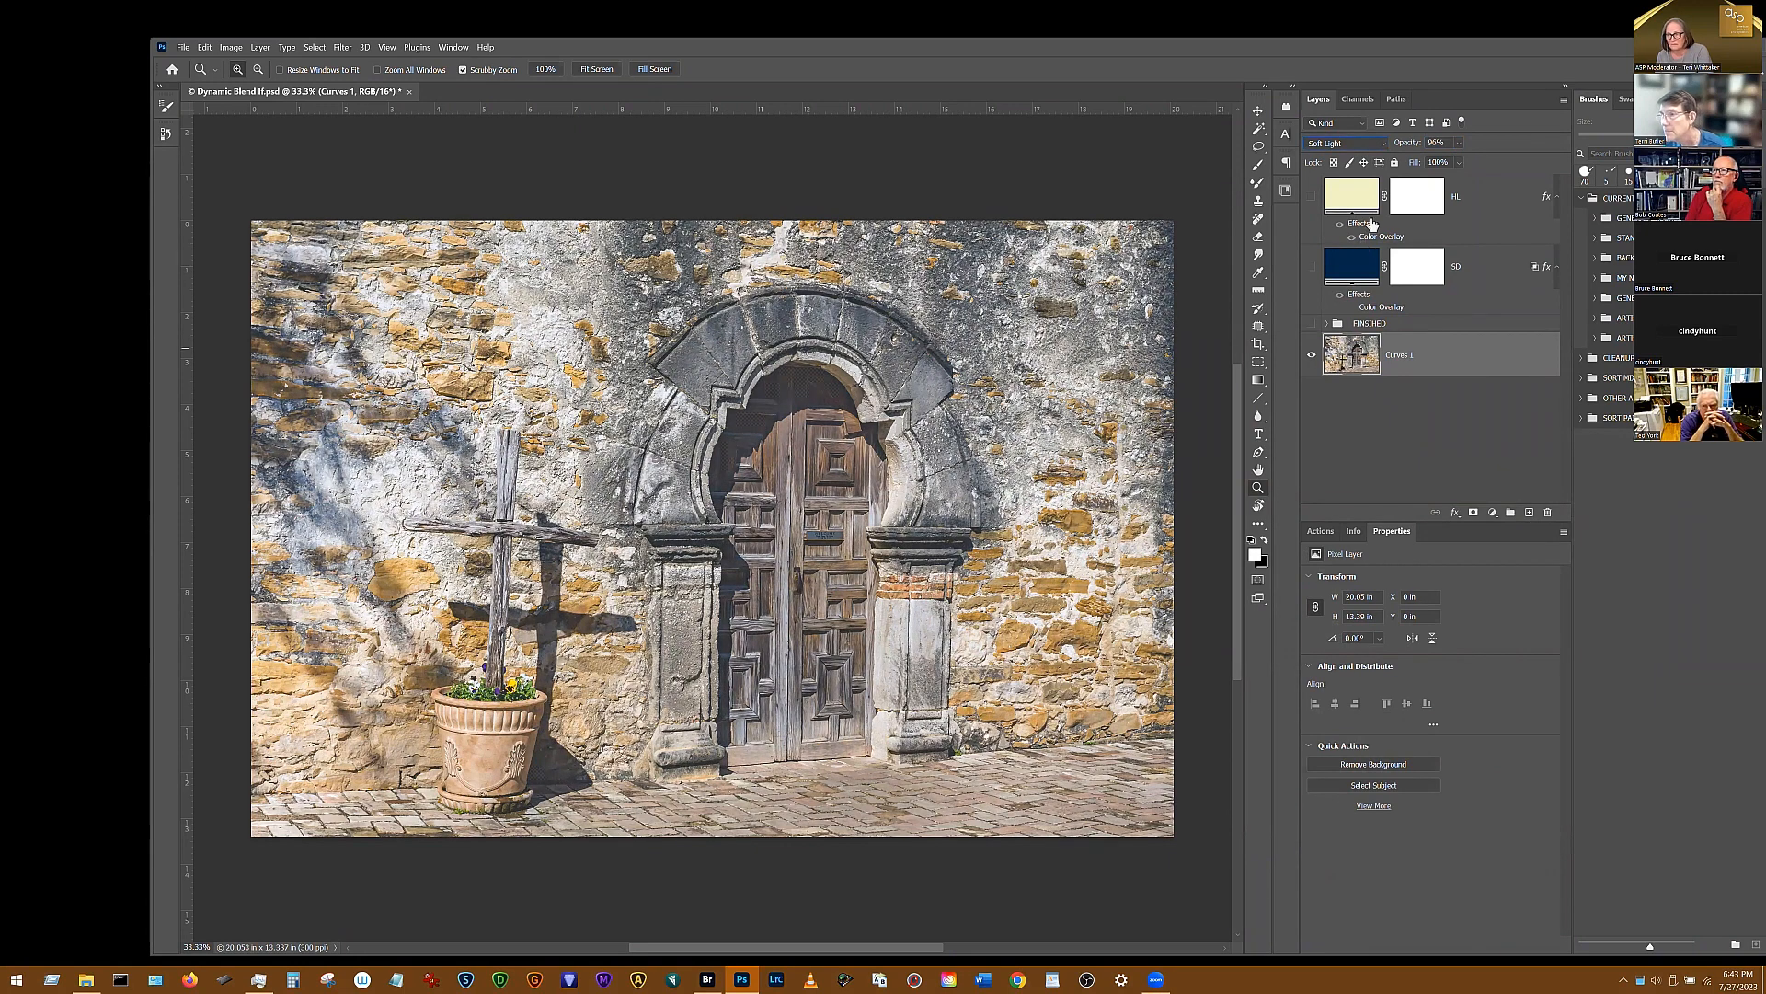
pyautogui.click(1383, 143)
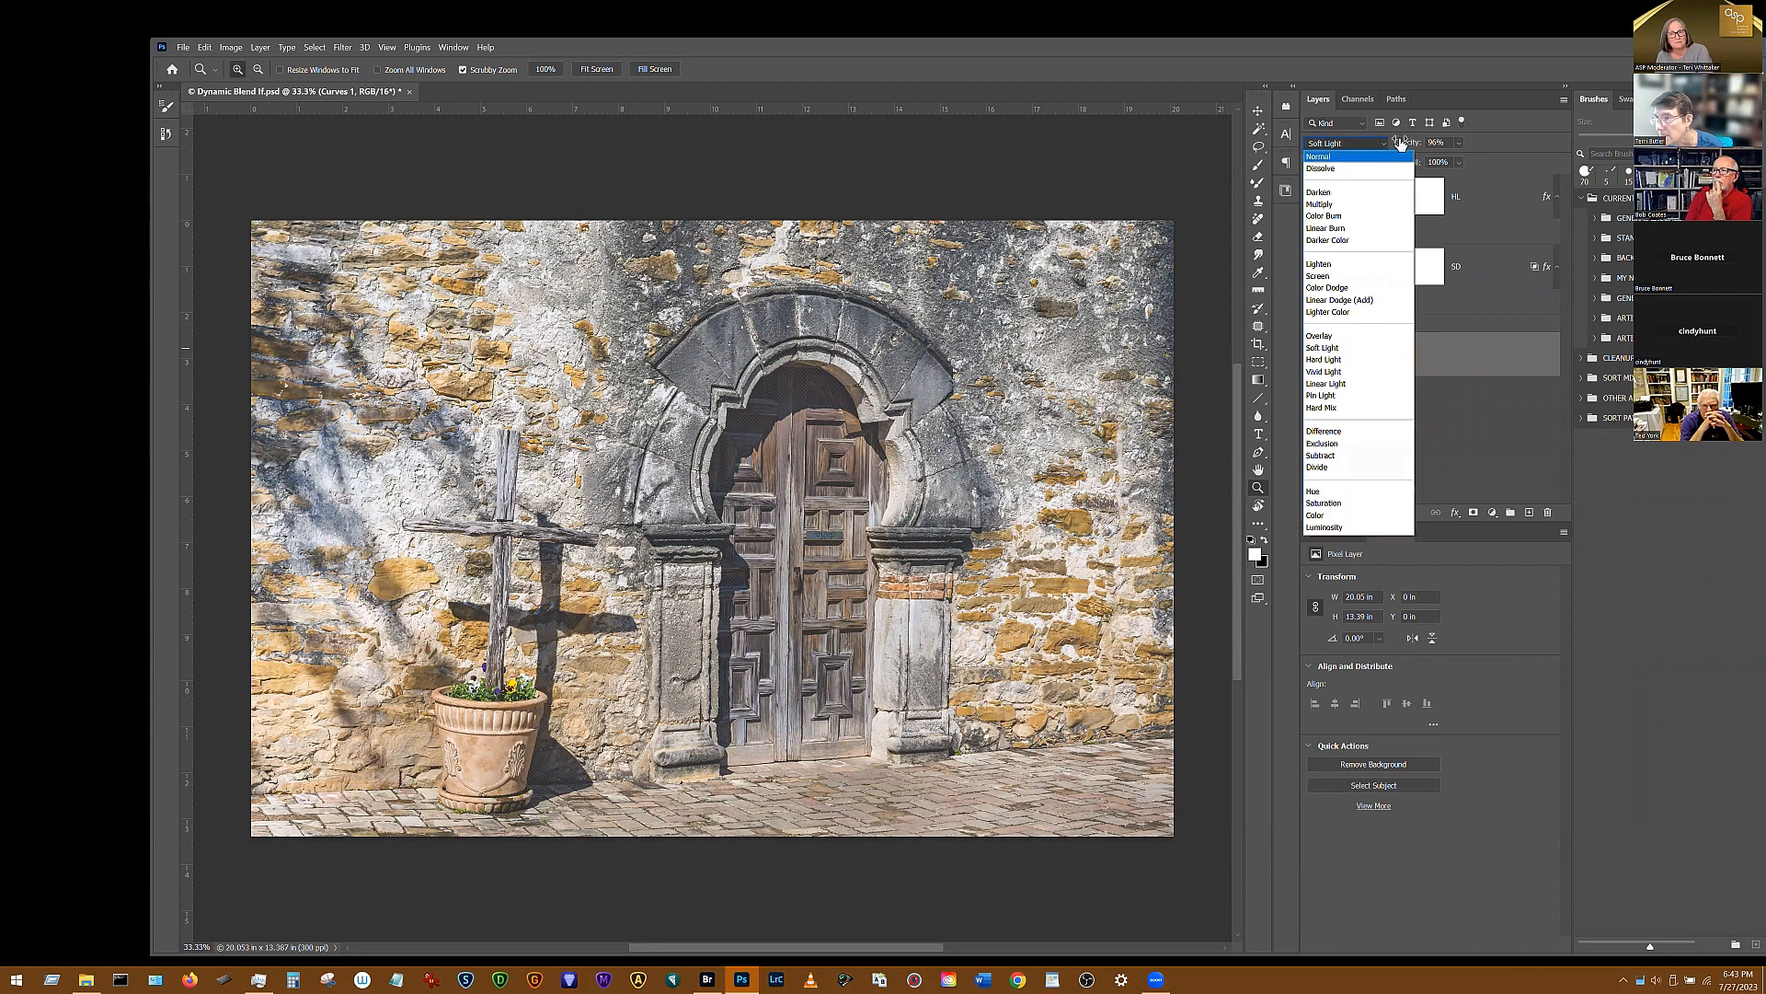
pyautogui.press('Return')
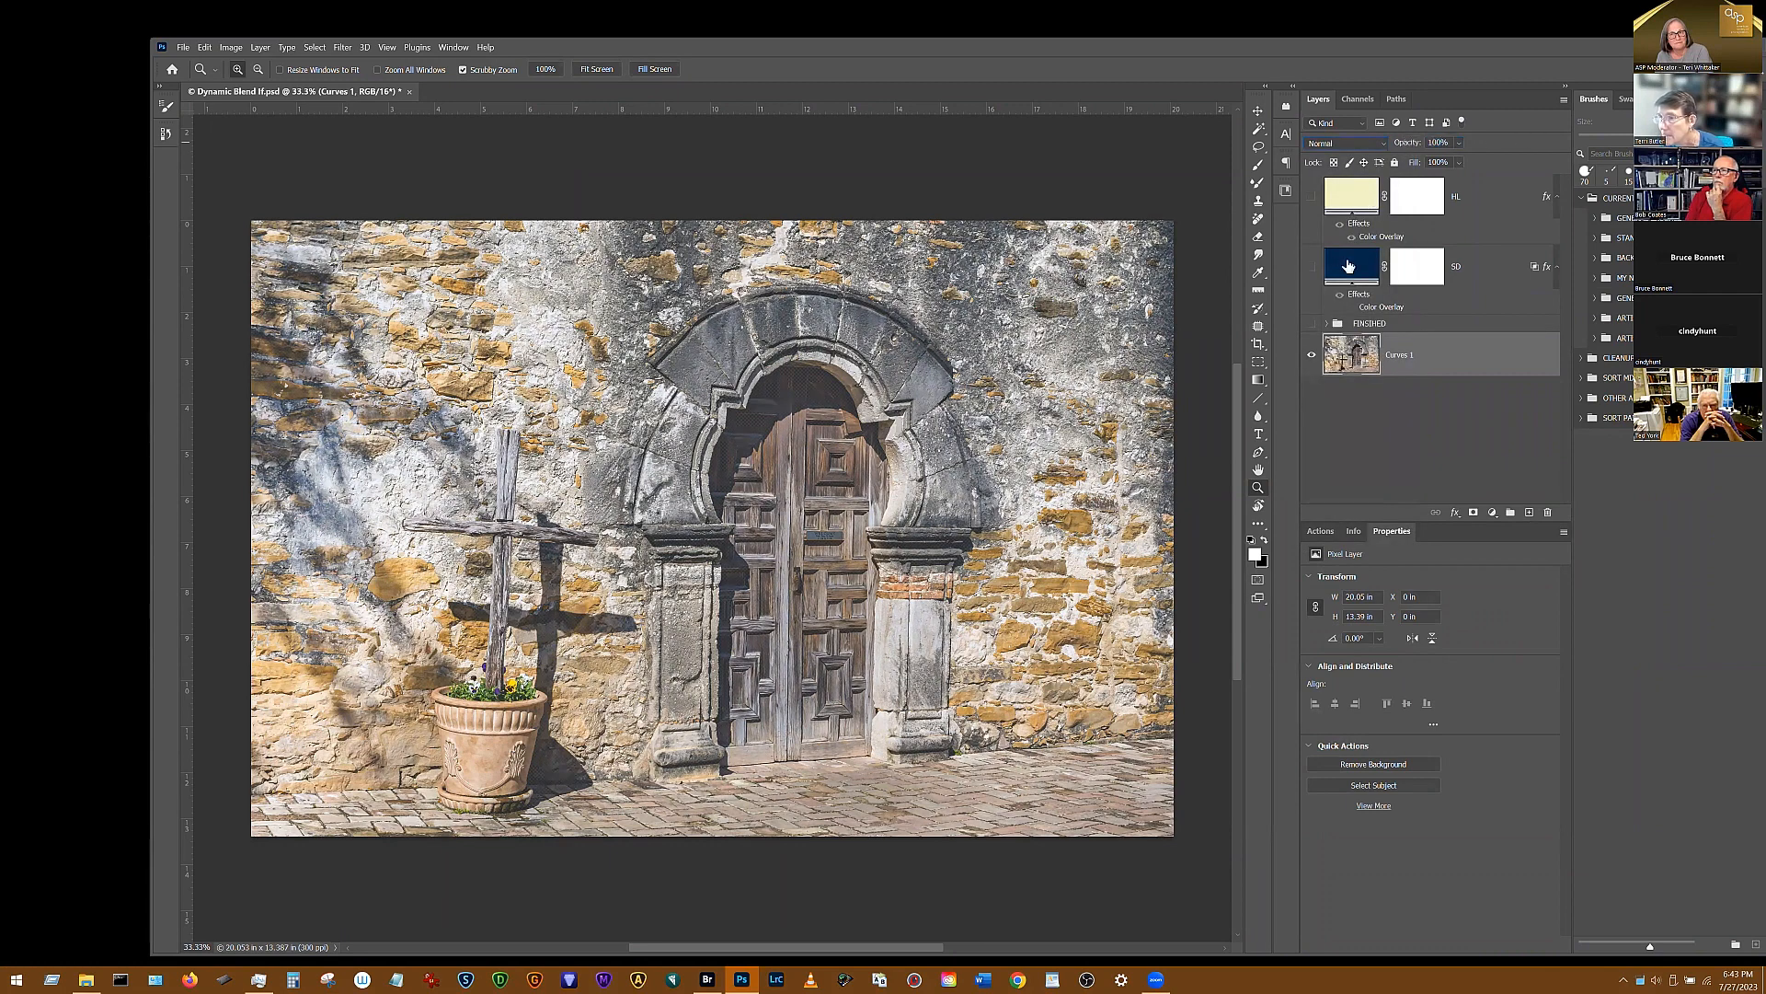
pyautogui.click(1348, 266)
pyautogui.click(1312, 266)
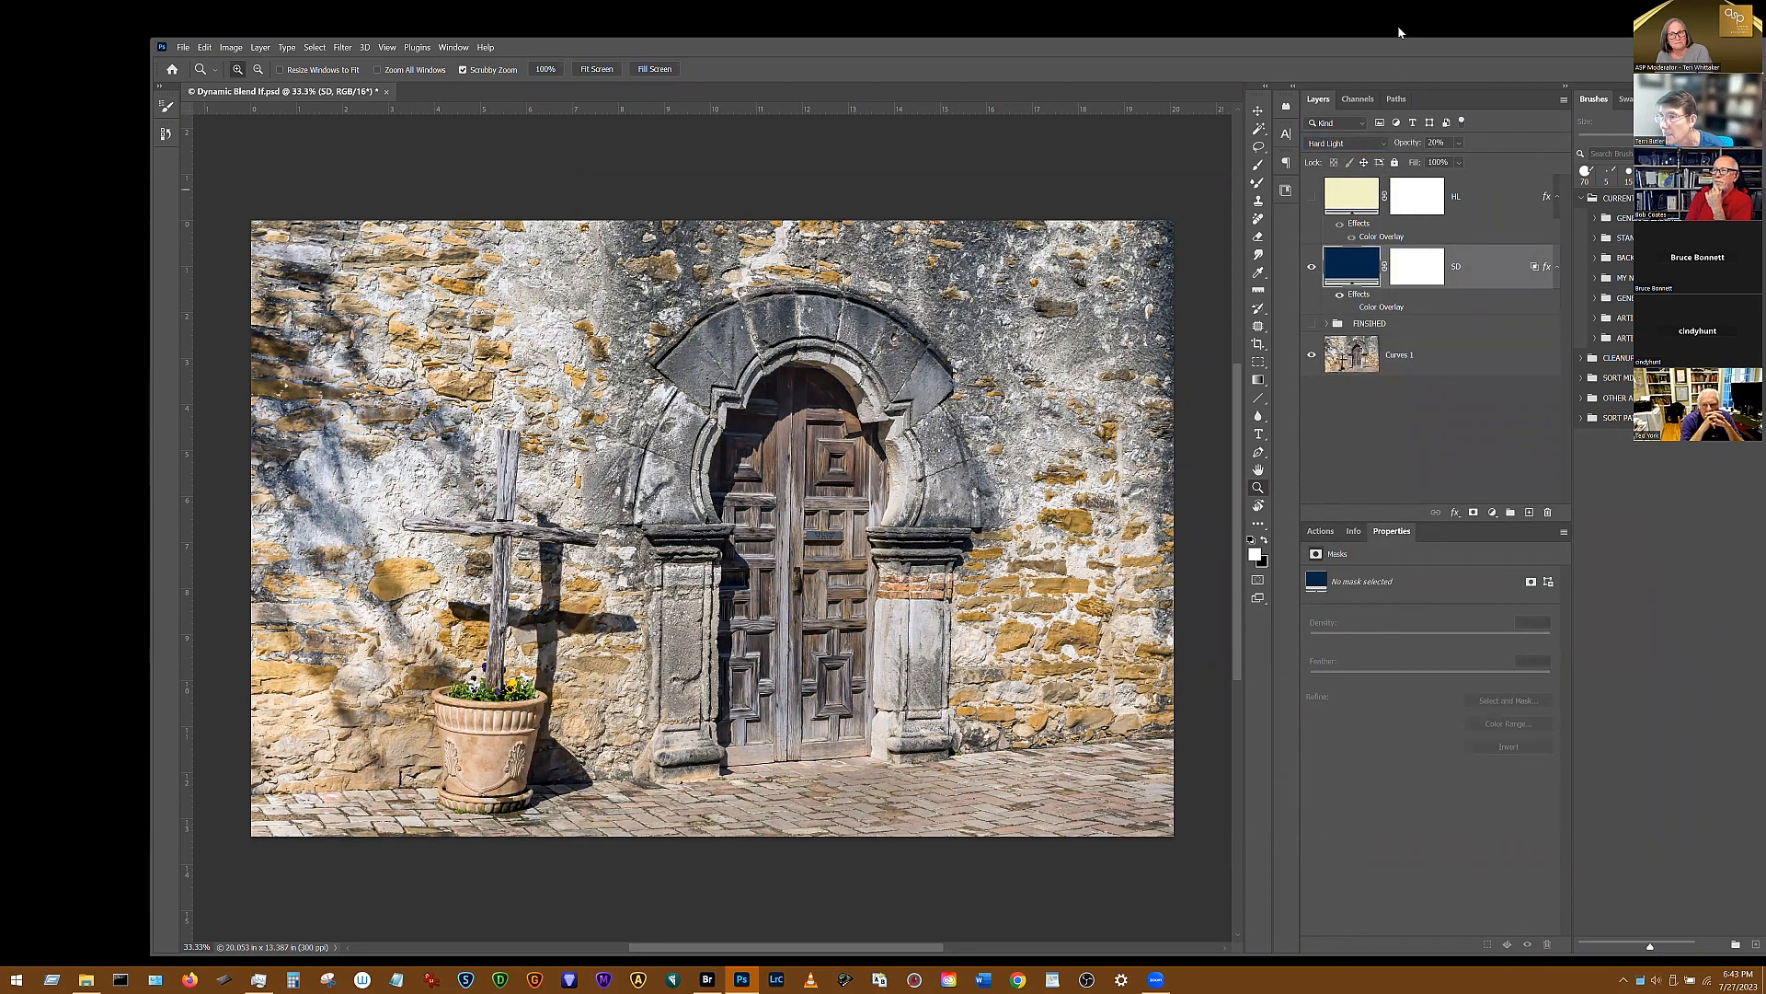
# Try the SD layer in Soft Light at 46% opacity and compare the photo with the layer hidden and shown
pyautogui.click(1380, 145)
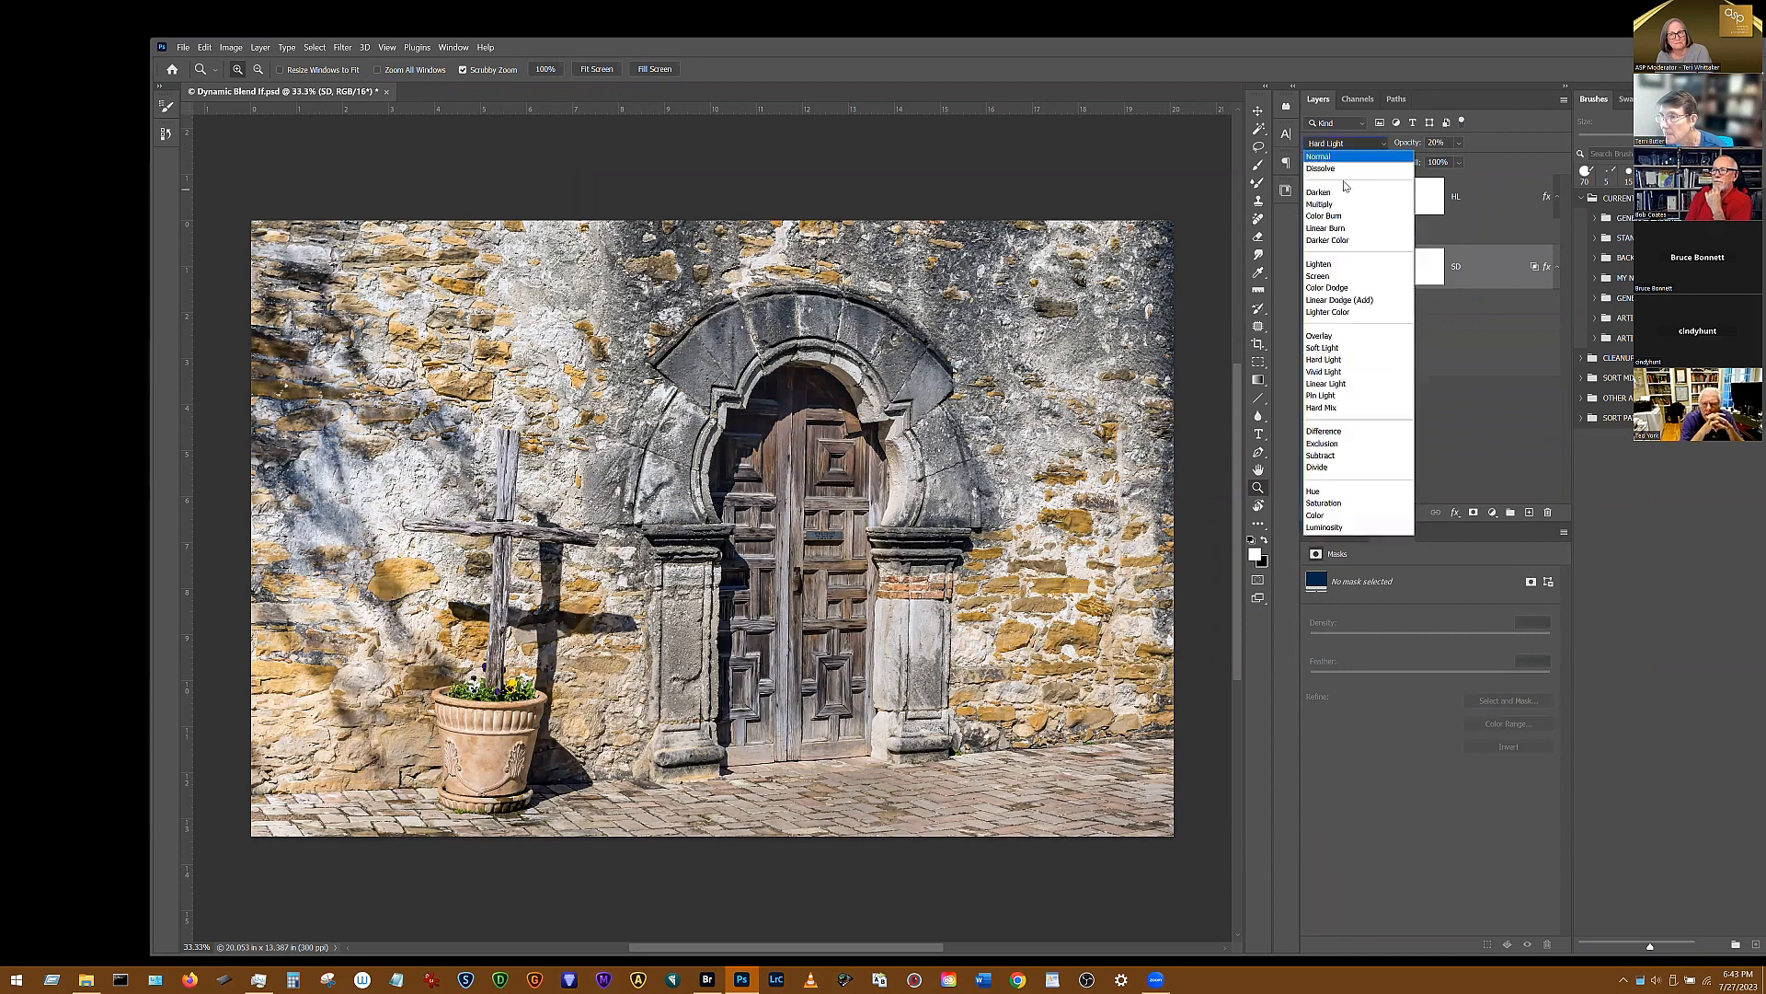
pyautogui.click(1318, 353)
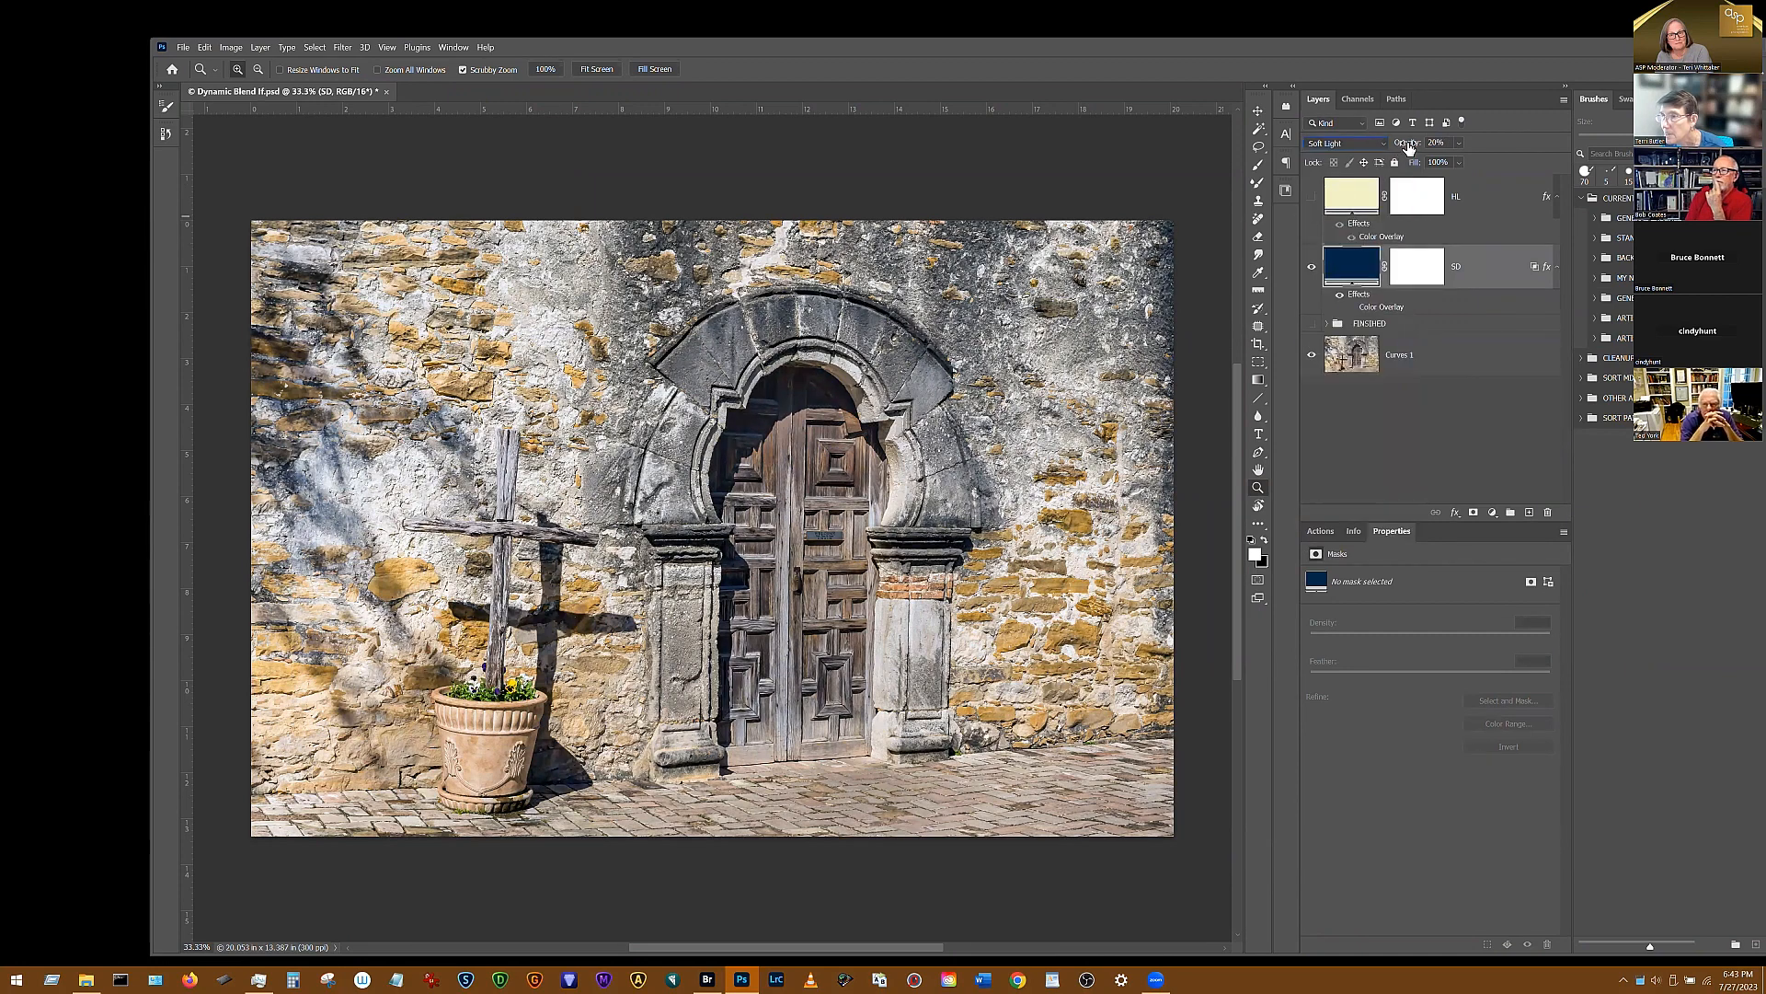
pyautogui.moveTo(1413, 145); pyautogui.dragTo(1418, 145)
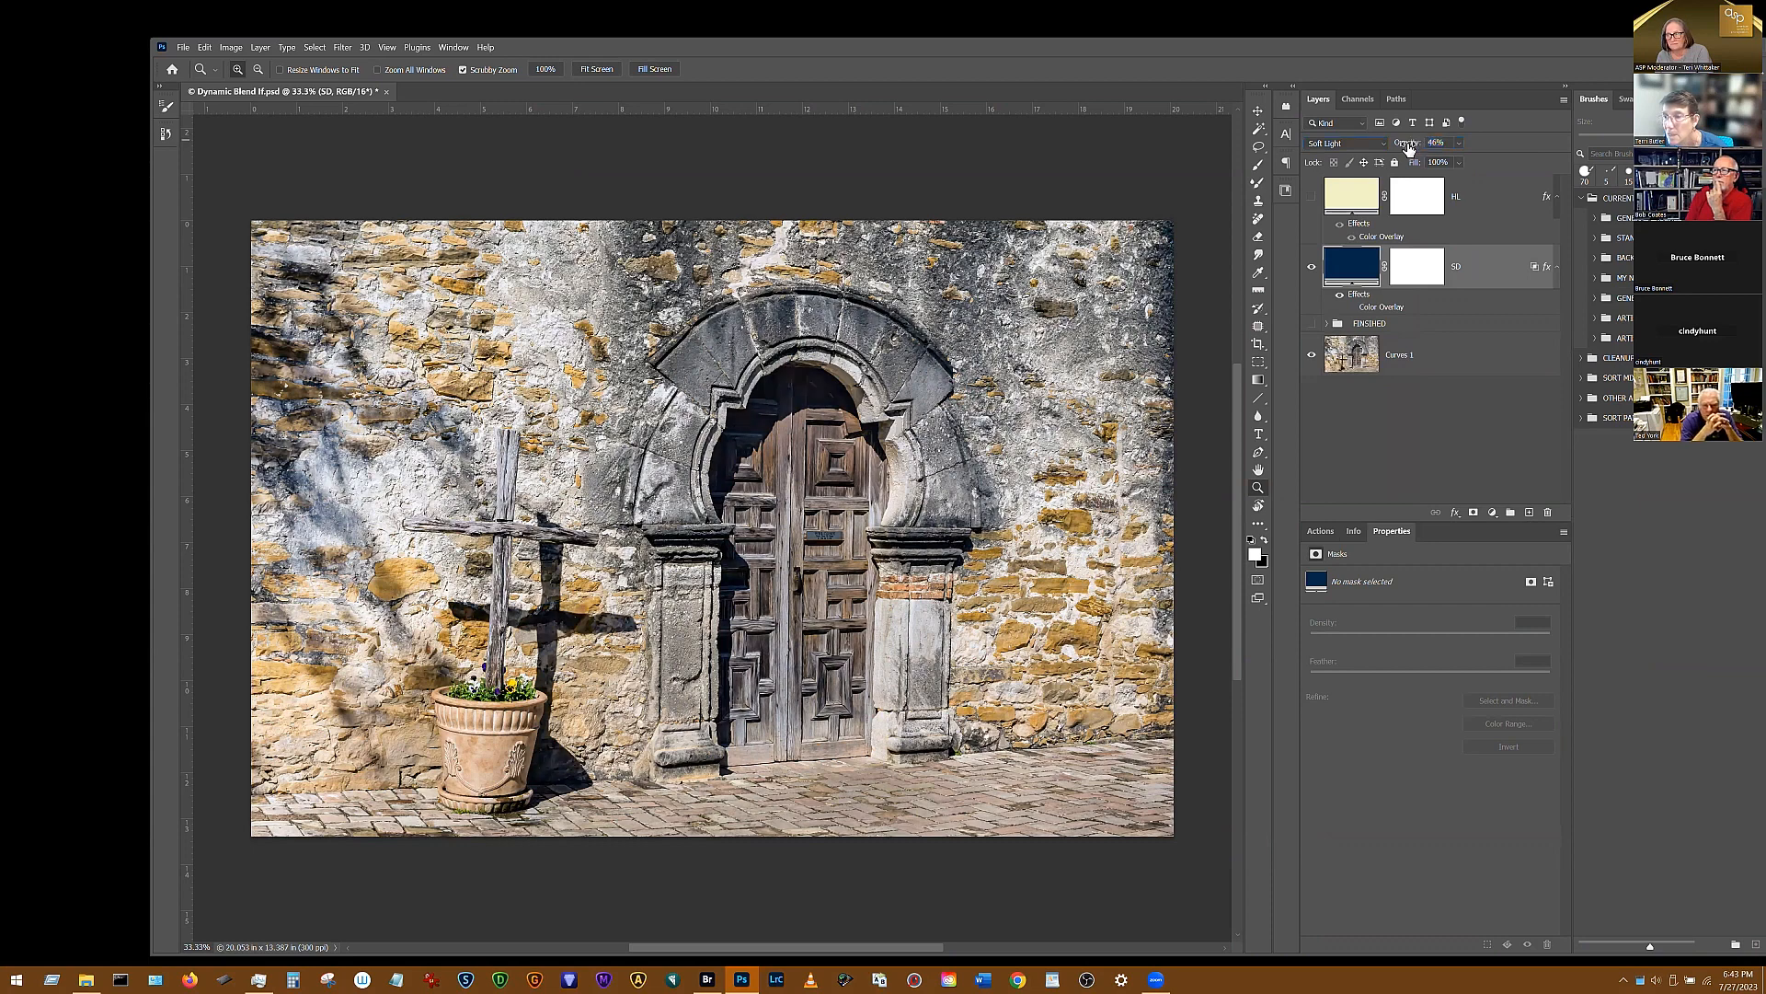
pyautogui.click(1313, 267)
pyautogui.click(1313, 267)
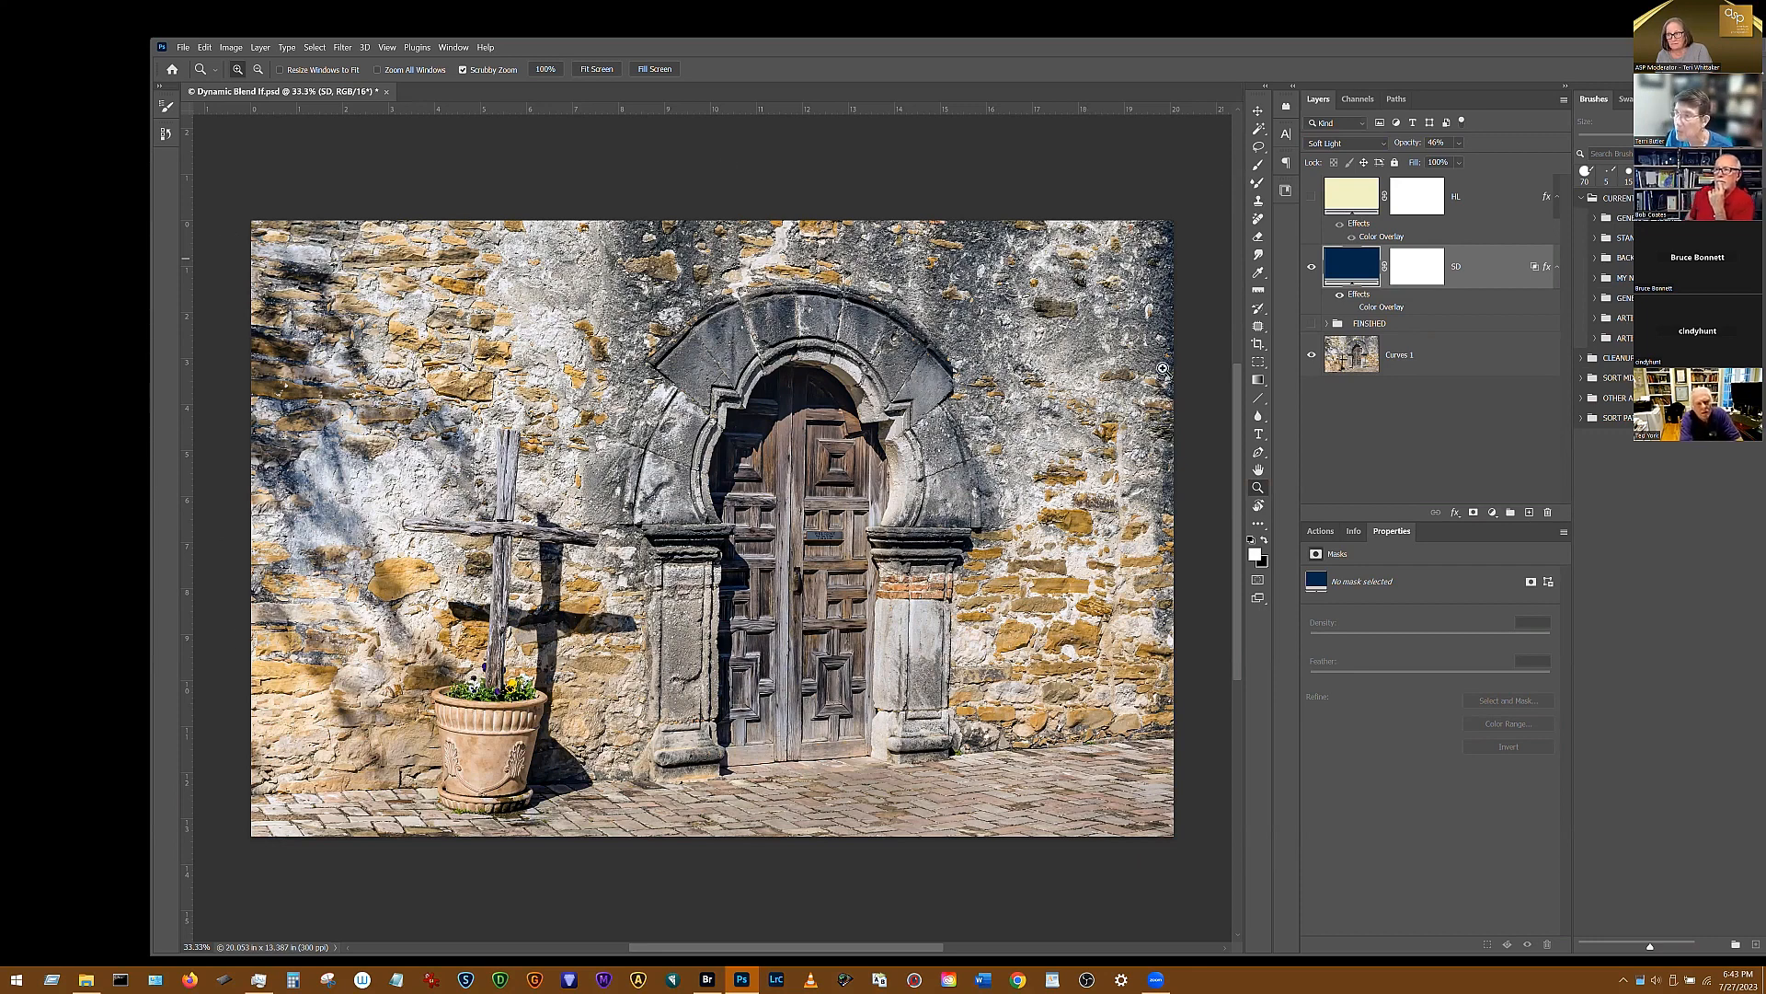
# Set the SD layer's blend mode to Multiply and its opacity to 40%
pyautogui.click(1341, 147)
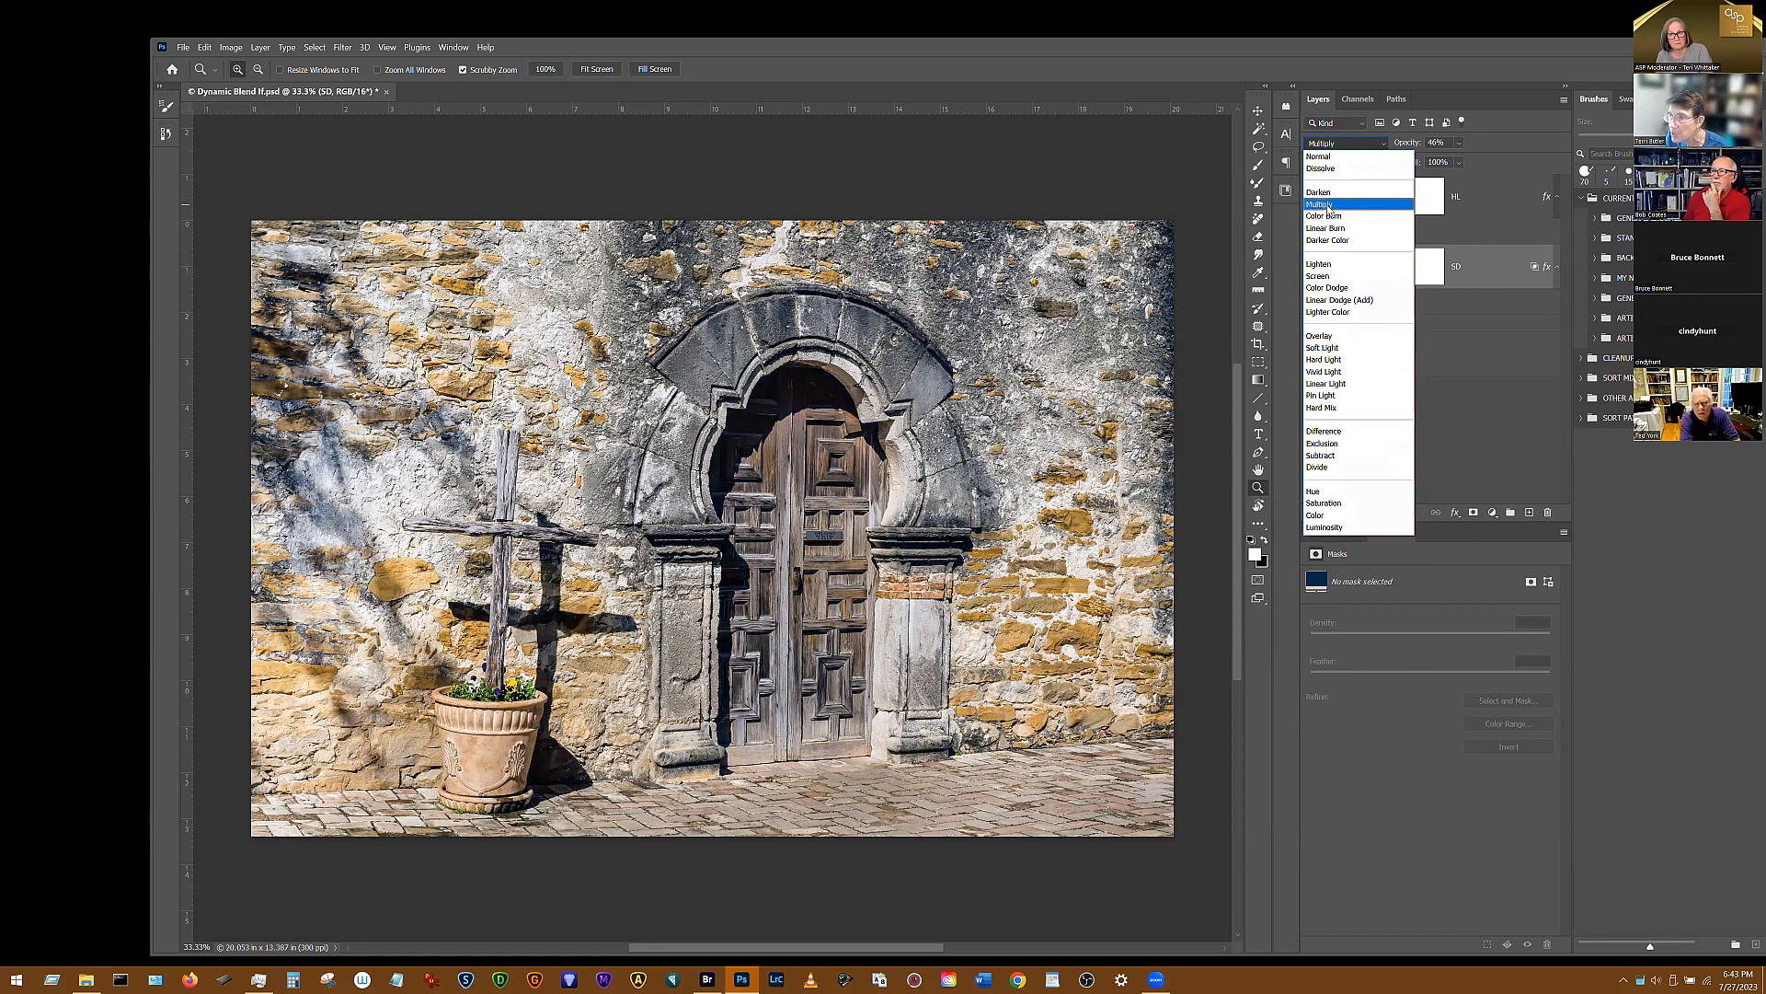
pyautogui.click(1319, 204)
pyautogui.moveTo(1401, 142); pyautogui.dragTo(1411, 143)
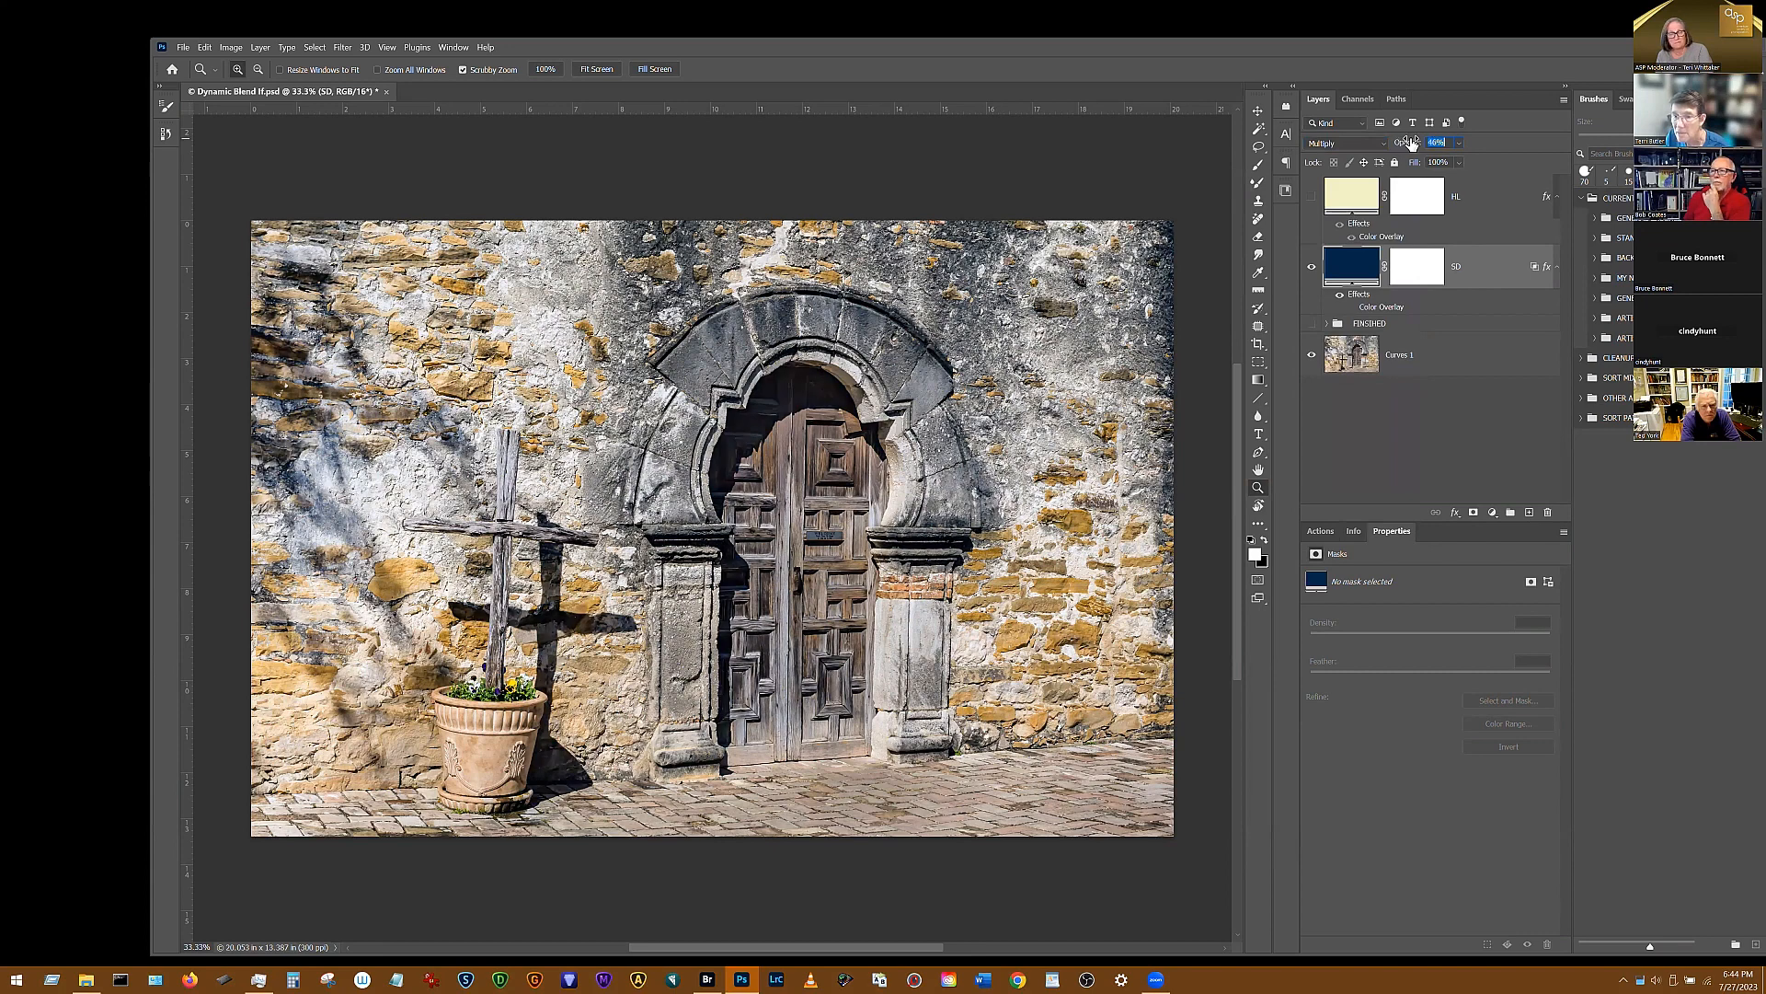
# Show the HL layer and, in its blending options, raise the Underlying Layer's black Blend If limit to 186
pyautogui.click(1321, 203)
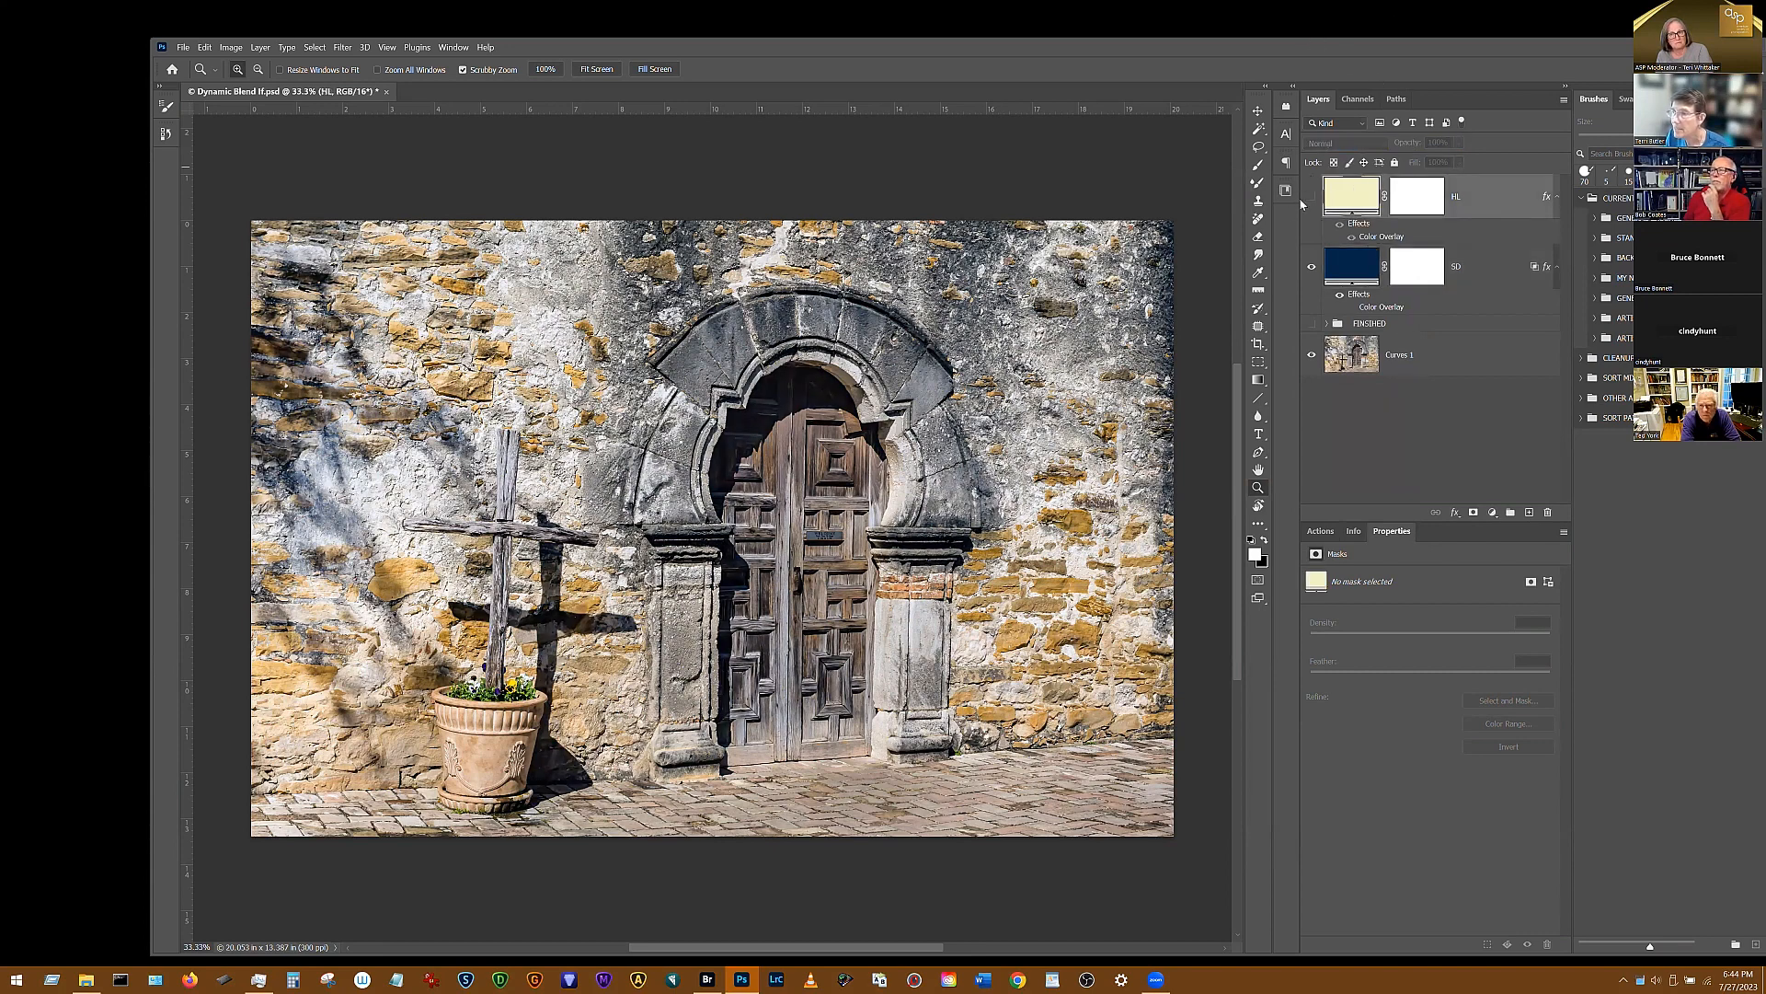
pyautogui.click(1311, 199)
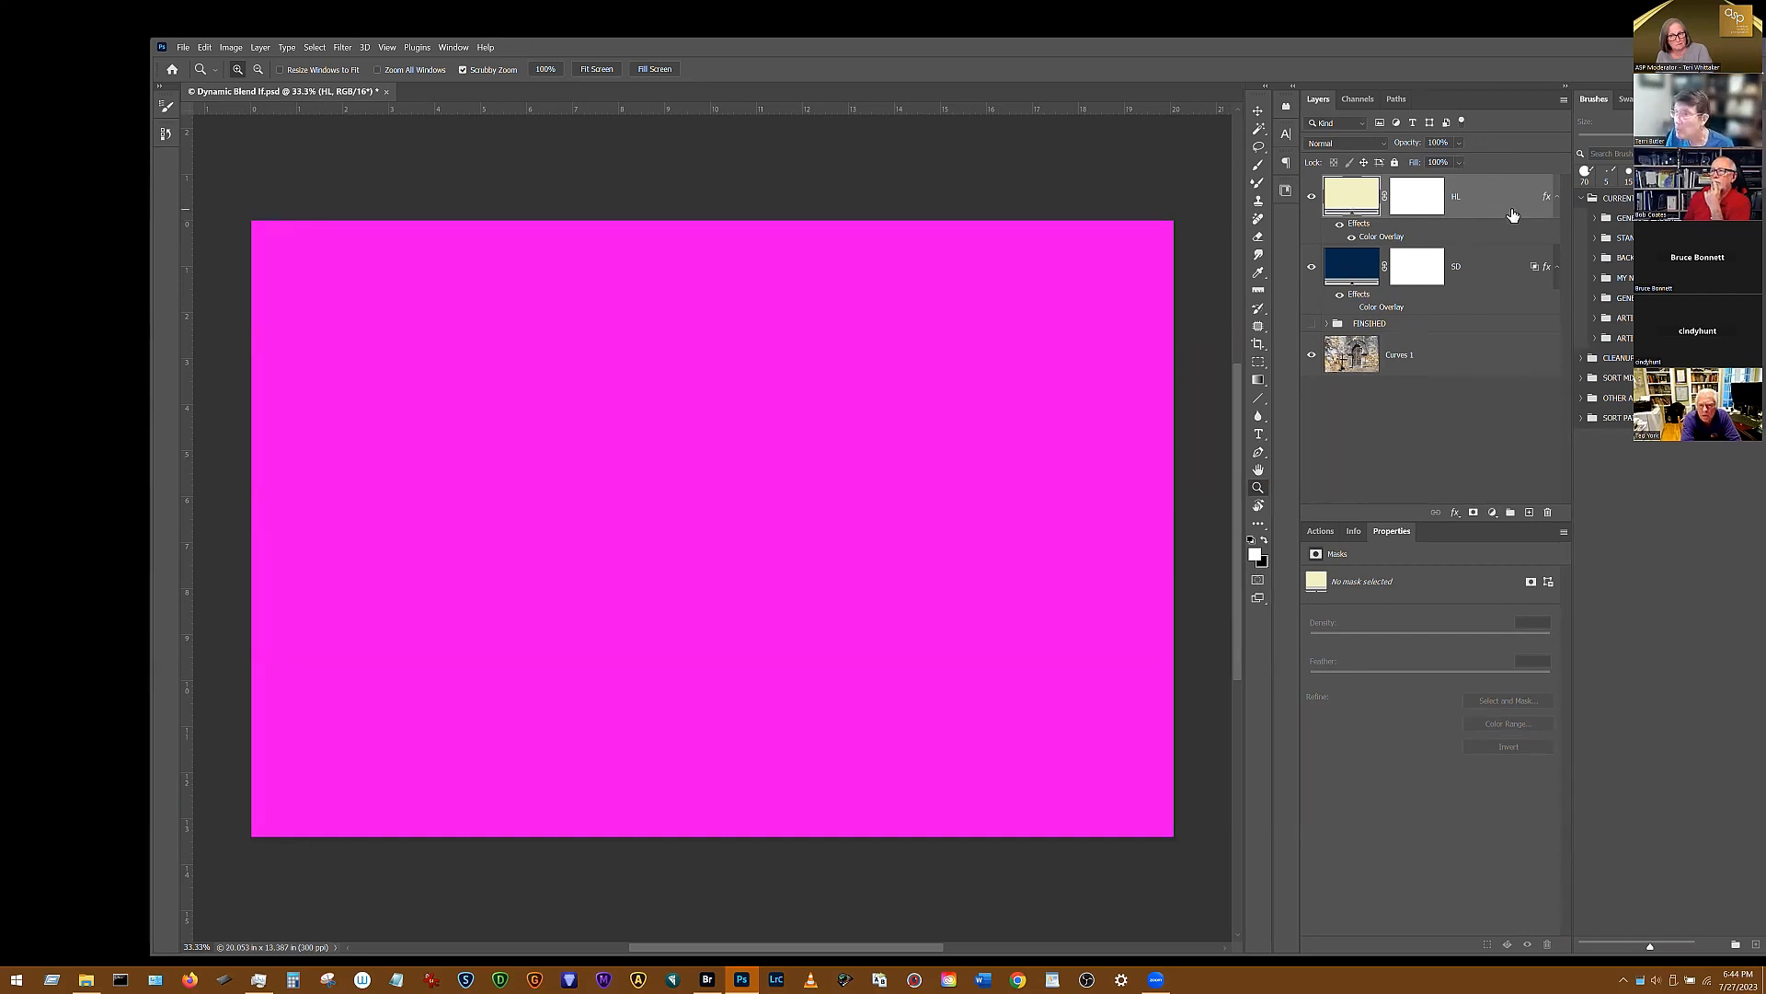
pyautogui.click(1455, 513)
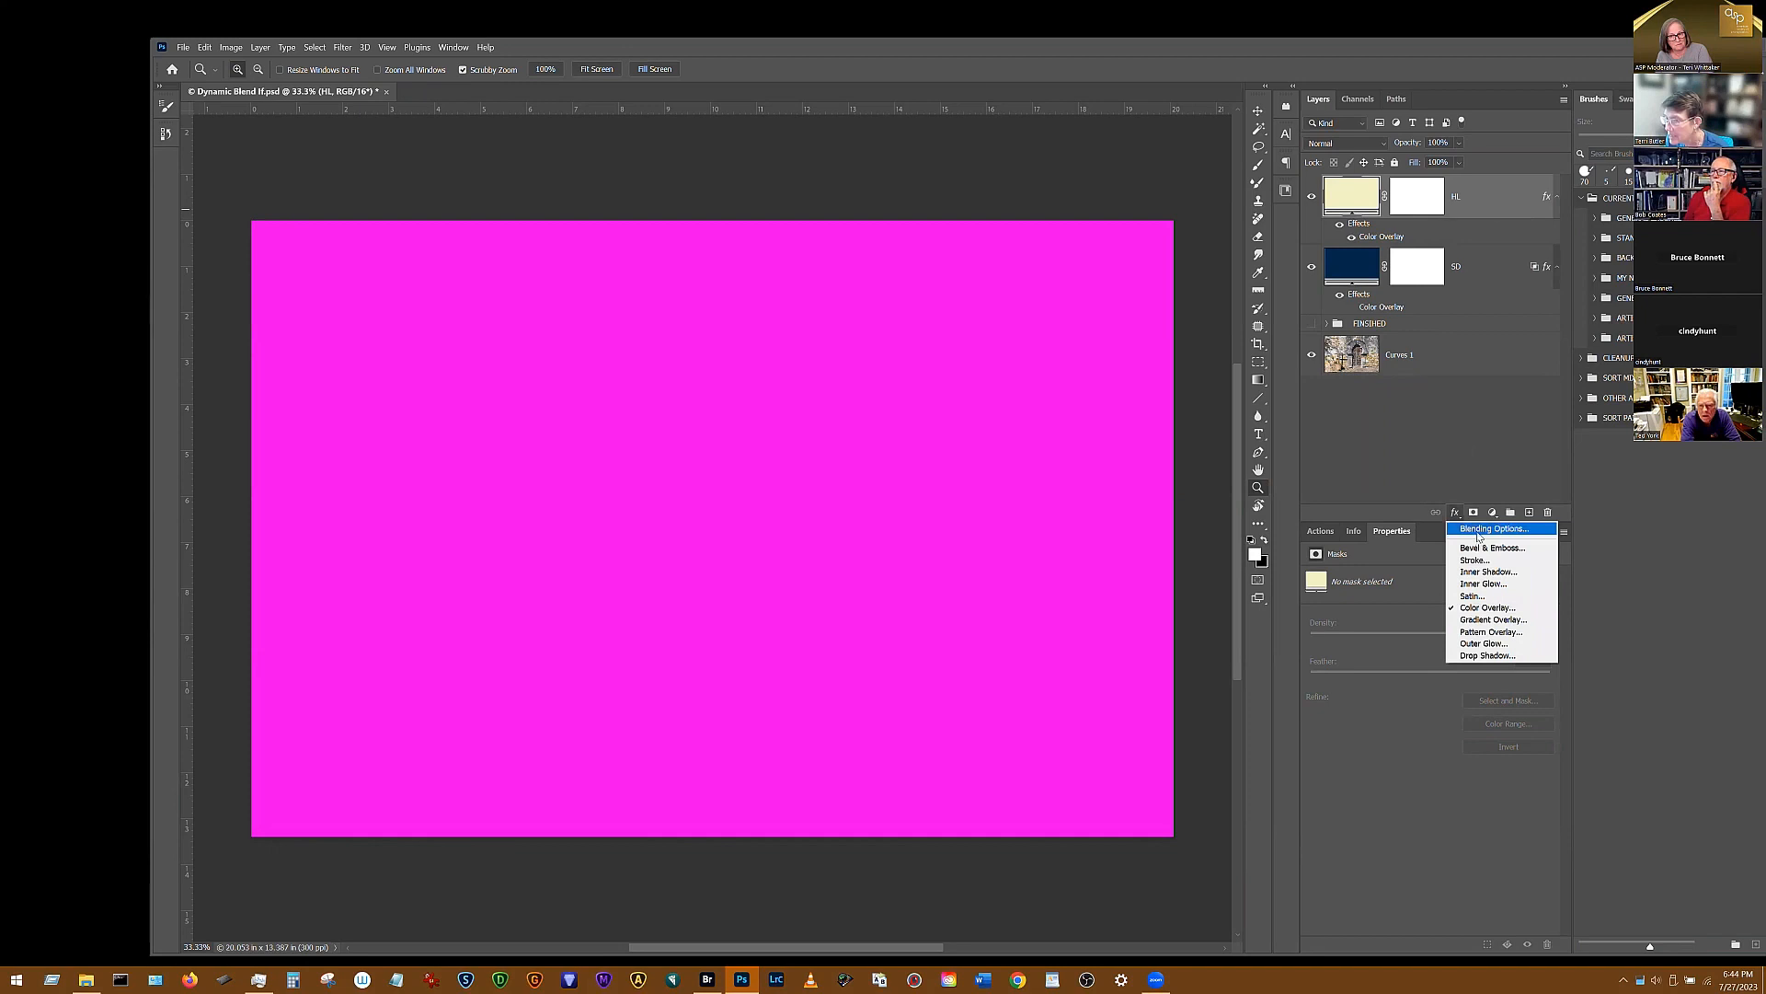
pyautogui.click(1478, 531)
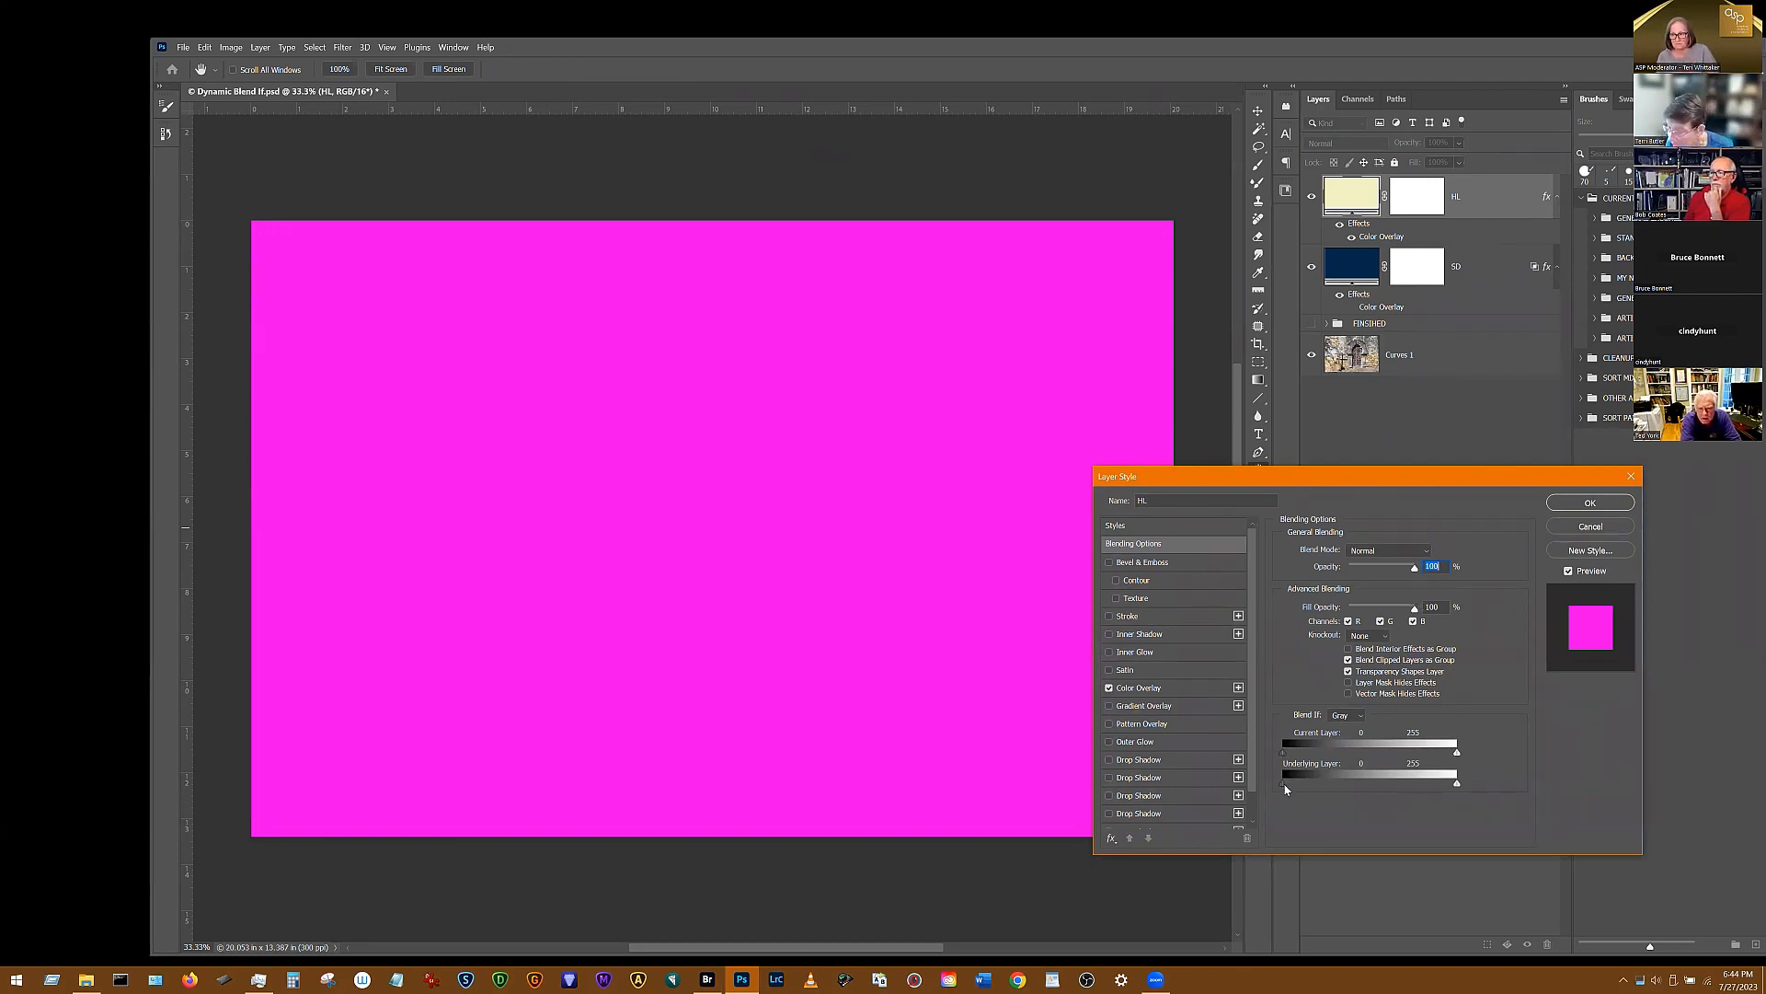
pyautogui.moveTo(1289, 788); pyautogui.dragTo(1425, 791)
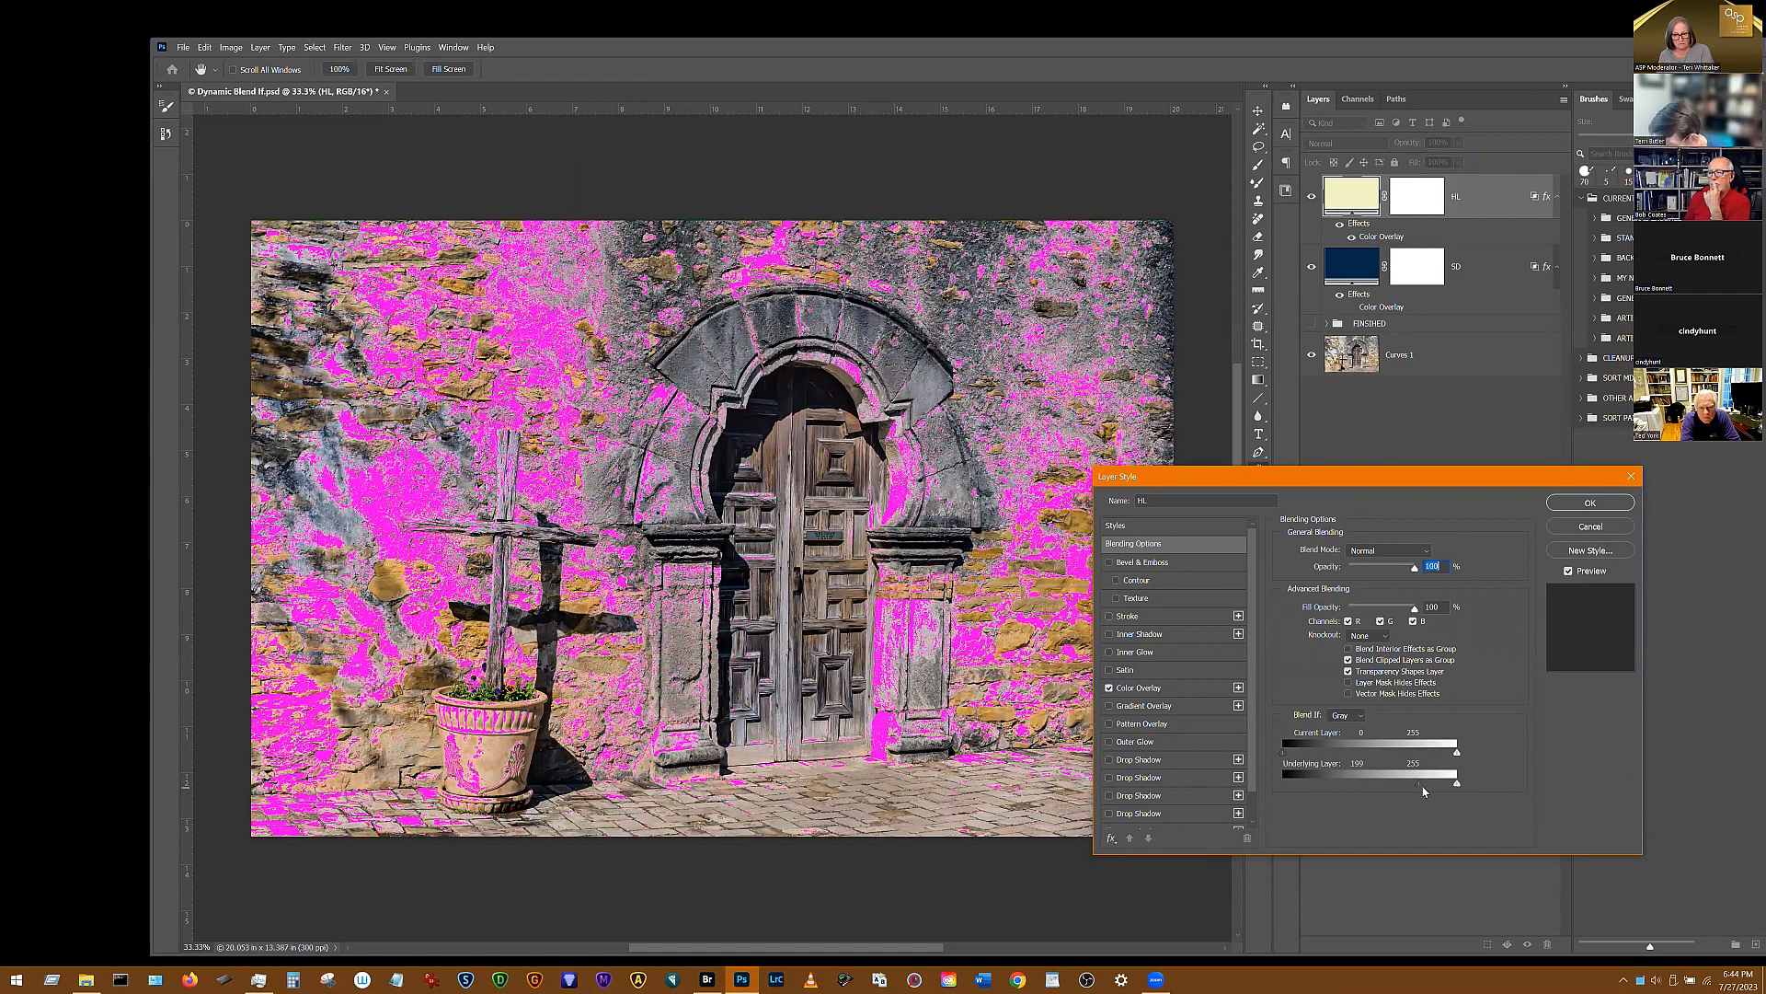
pyautogui.moveTo(1418, 788); pyautogui.dragTo(1415, 787)
pyautogui.press('super')
pyautogui.click(1422, 793)
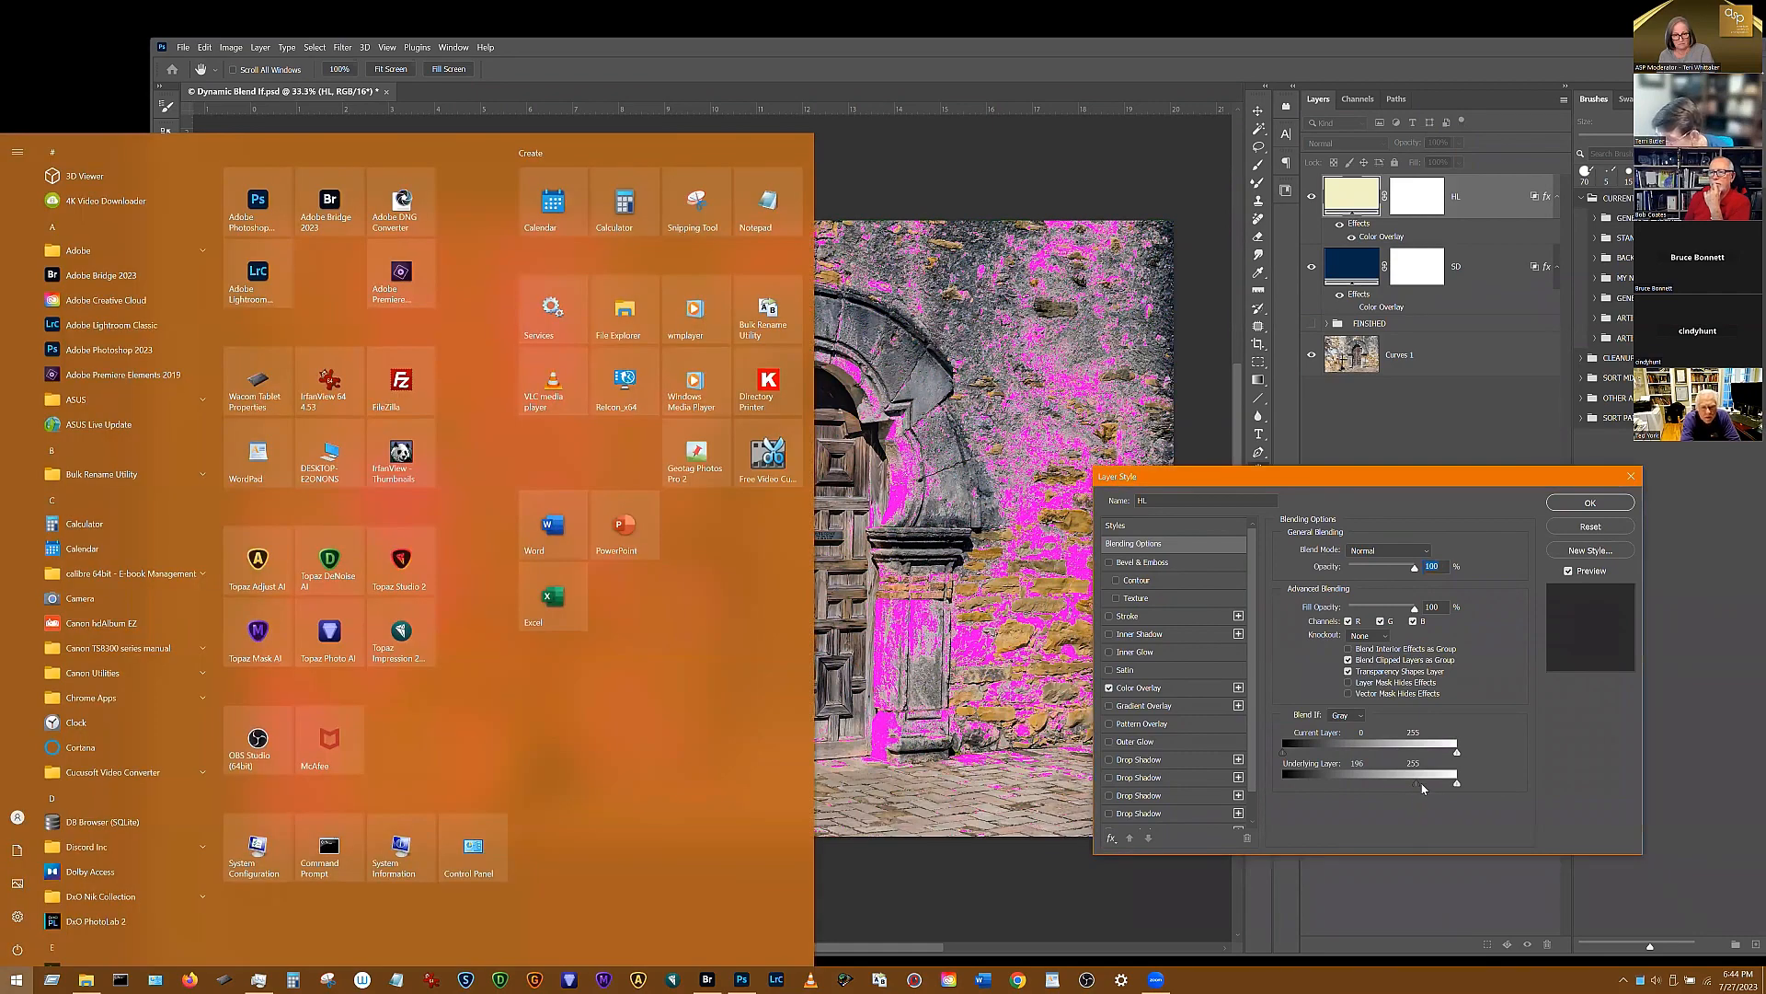
# Split the HL layer's Underlying Layer Blend If limits to 185 / 219 for black and 217 / 255 for white, and turn off its Color Overlay
pyautogui.press('alt')
pyautogui.moveTo(1416, 785); pyautogui.dragTo(1436, 788)
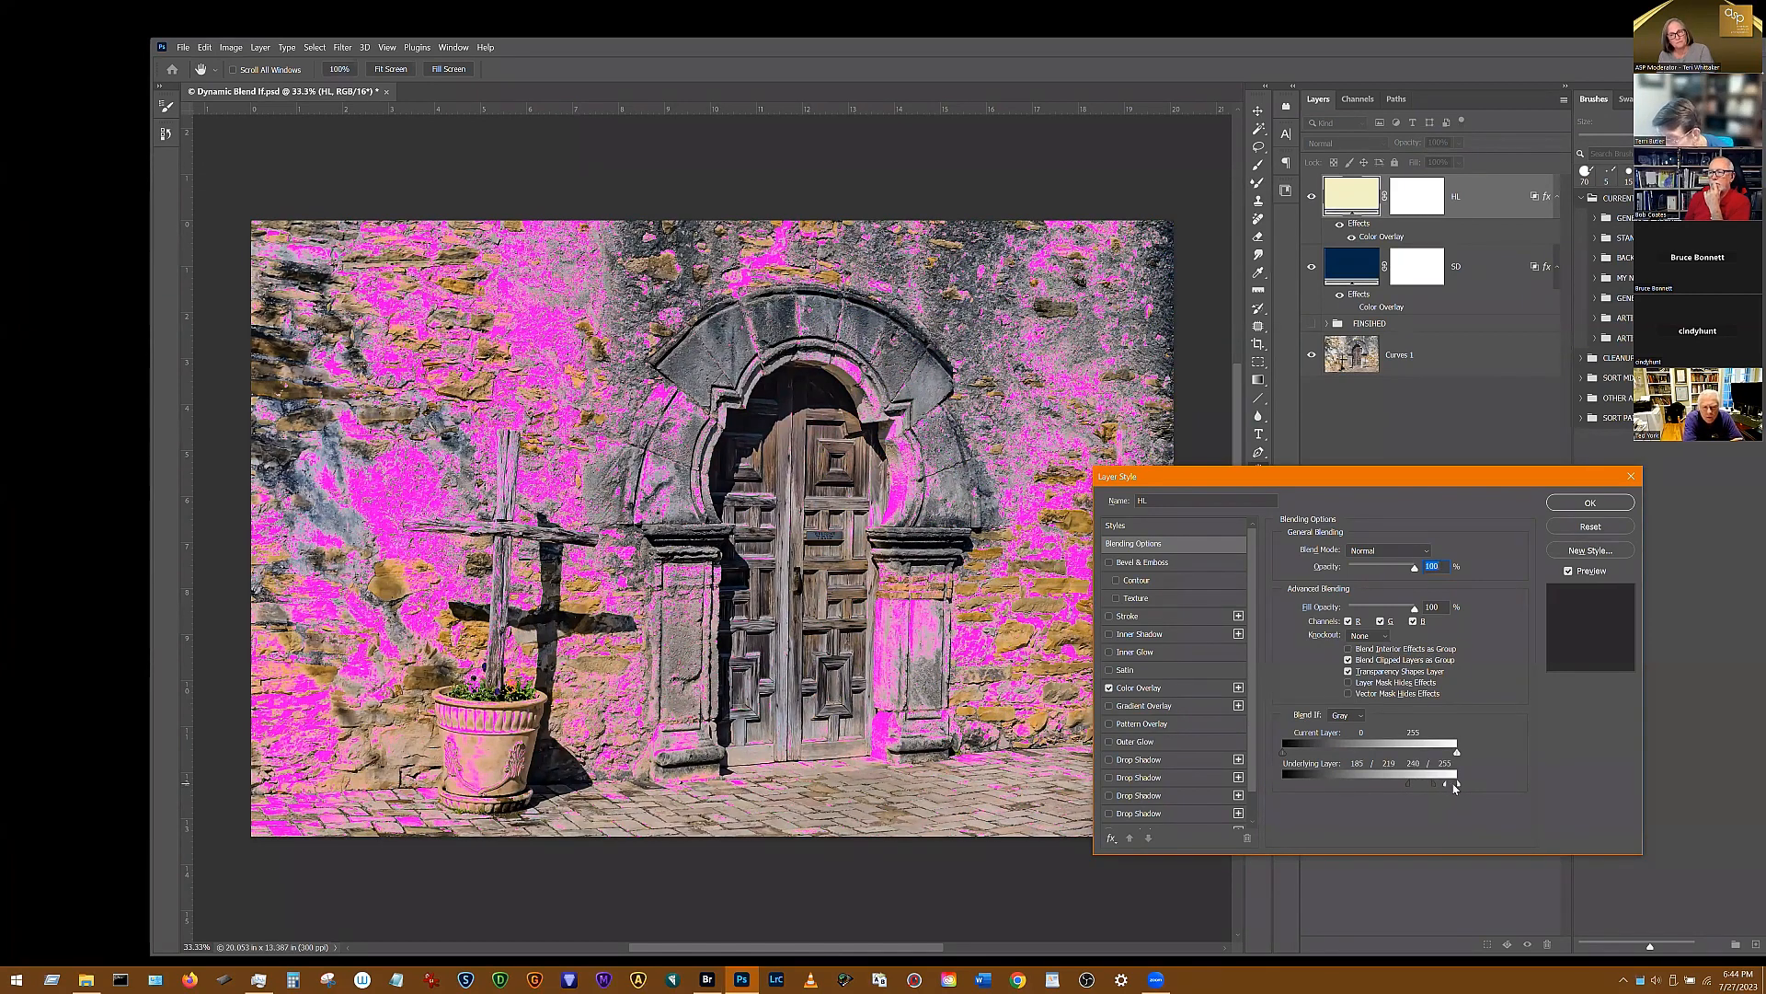
pyautogui.moveTo(1455, 784); pyautogui.dragTo(1445, 784)
pyautogui.moveTo(1433, 791); pyautogui.dragTo(1432, 791)
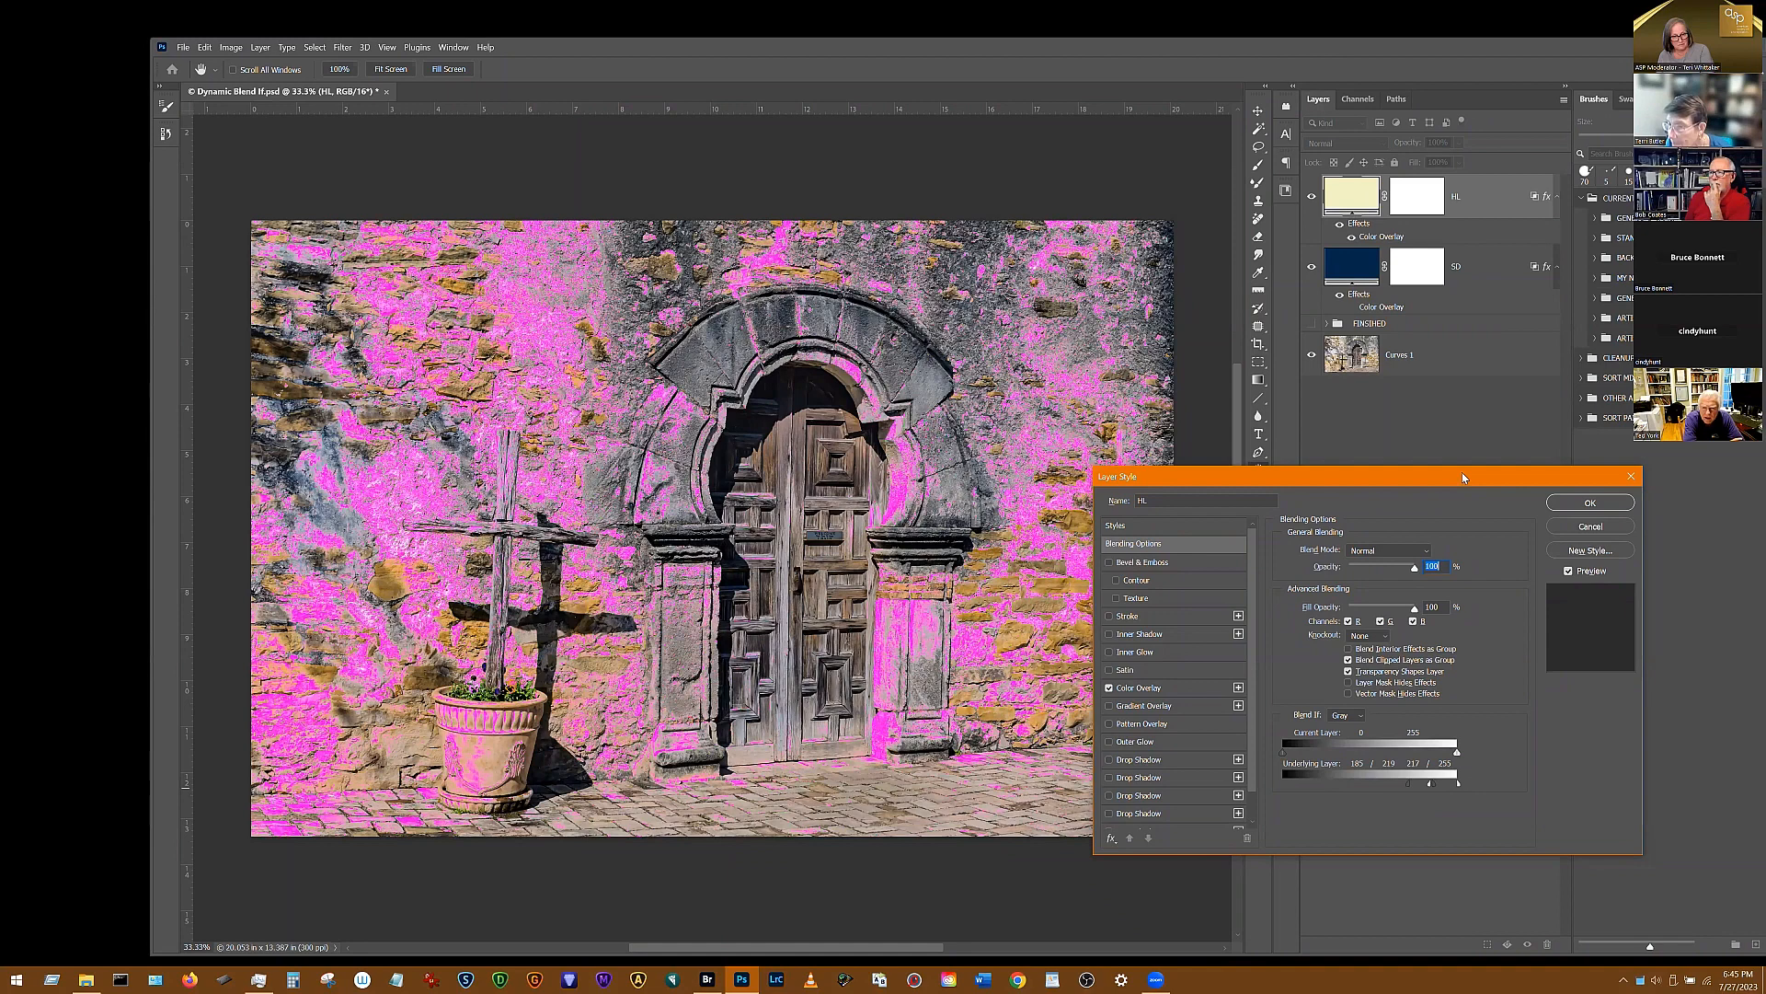
pyautogui.moveTo(1460, 472); pyautogui.dragTo(1474, 465)
pyautogui.click(1122, 680)
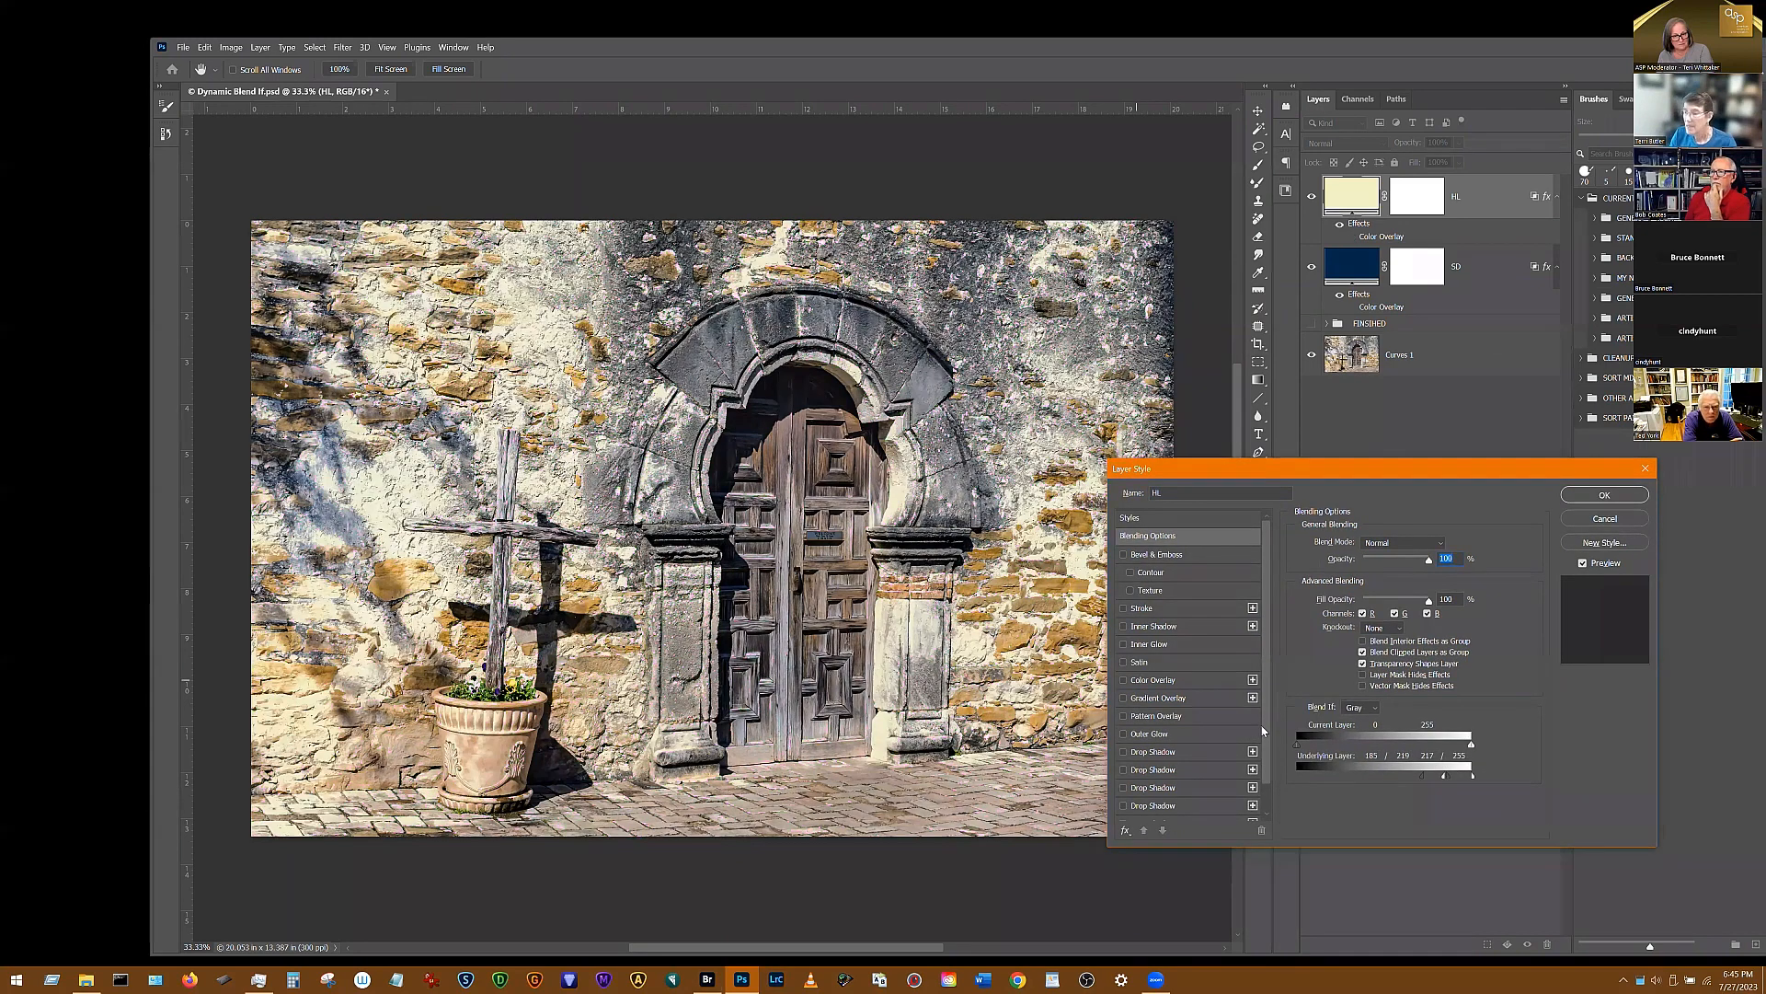
pyautogui.click(1604, 494)
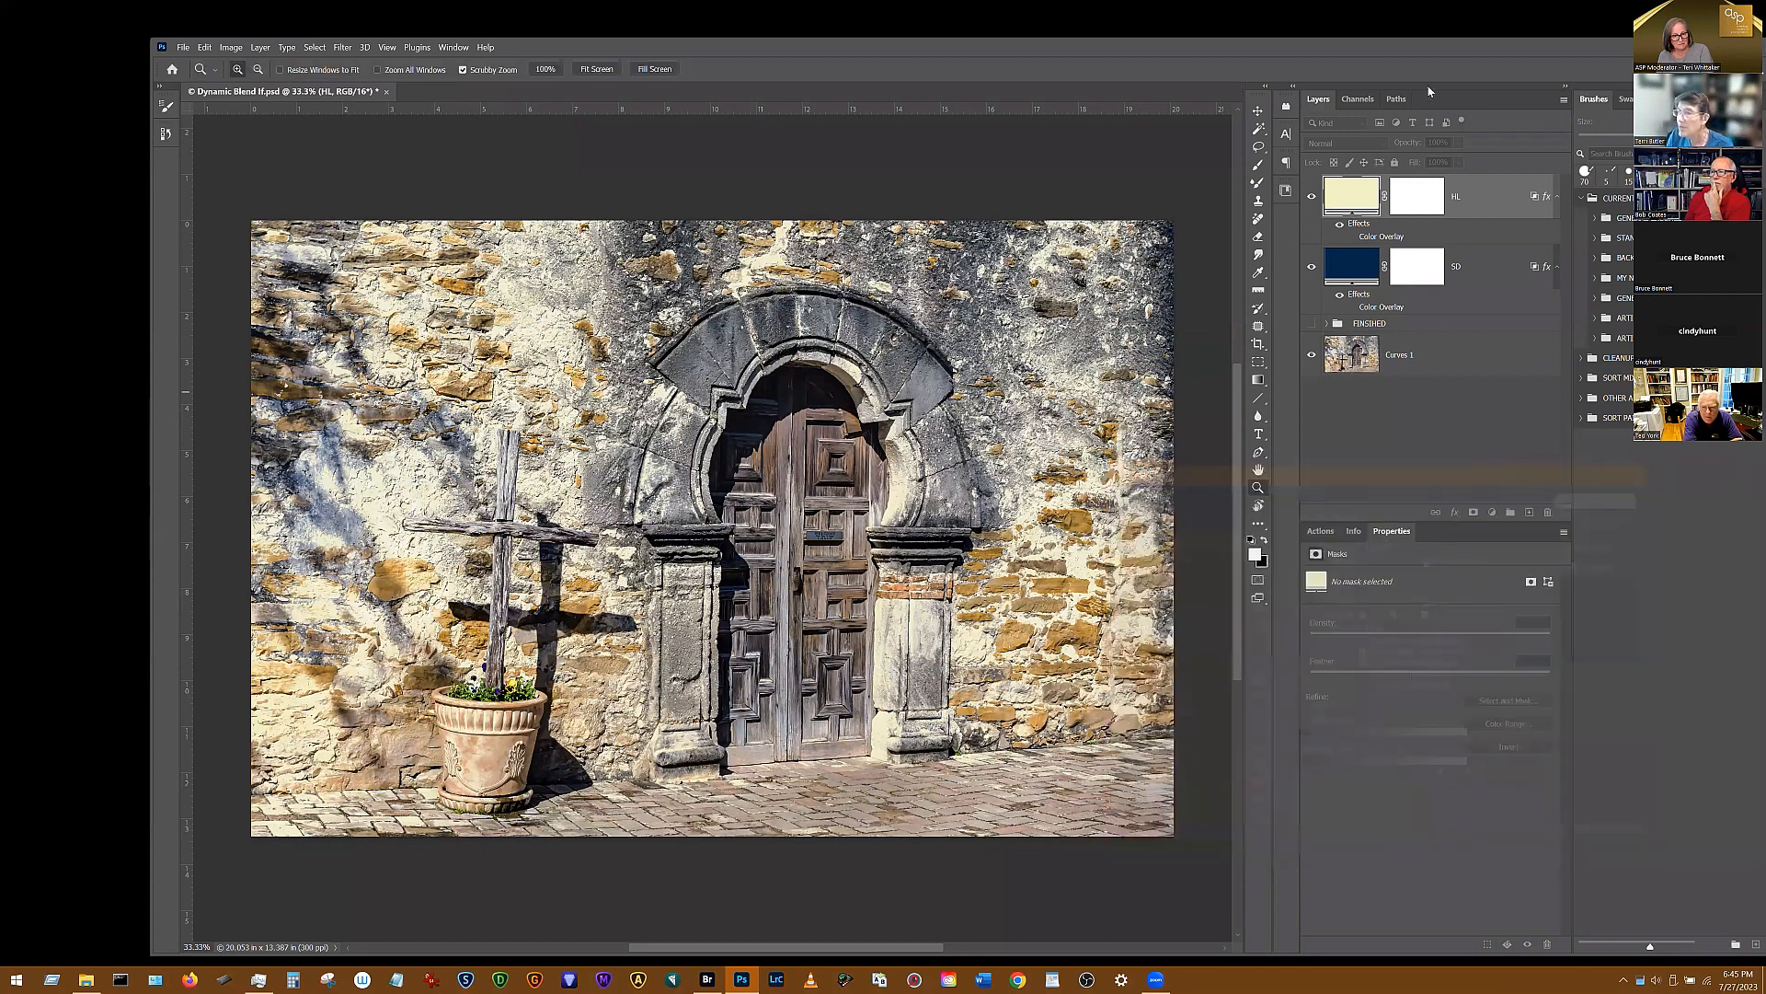
# Set the HL layer's blend mode to Overlay at 100% opacity, and compare the photo with the HL and SD layers hidden and shown
pyautogui.click(1331, 143)
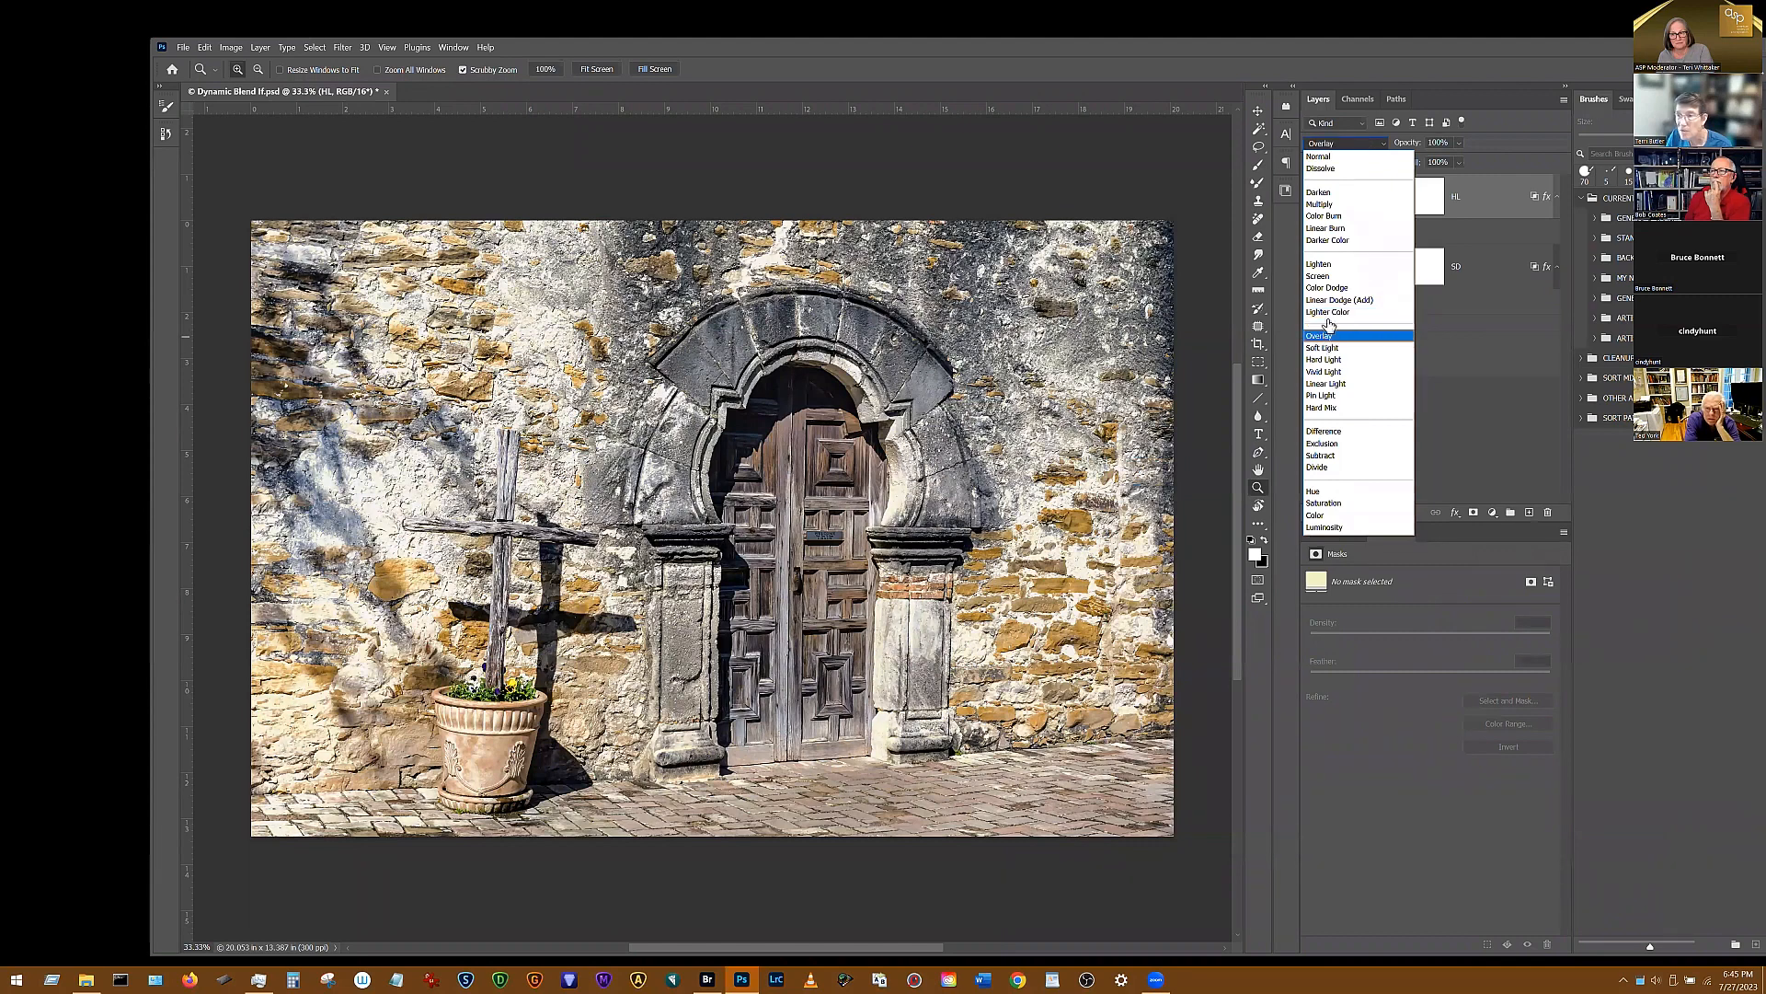
pyautogui.click(1325, 334)
pyautogui.moveTo(1412, 147); pyautogui.dragTo(1430, 144)
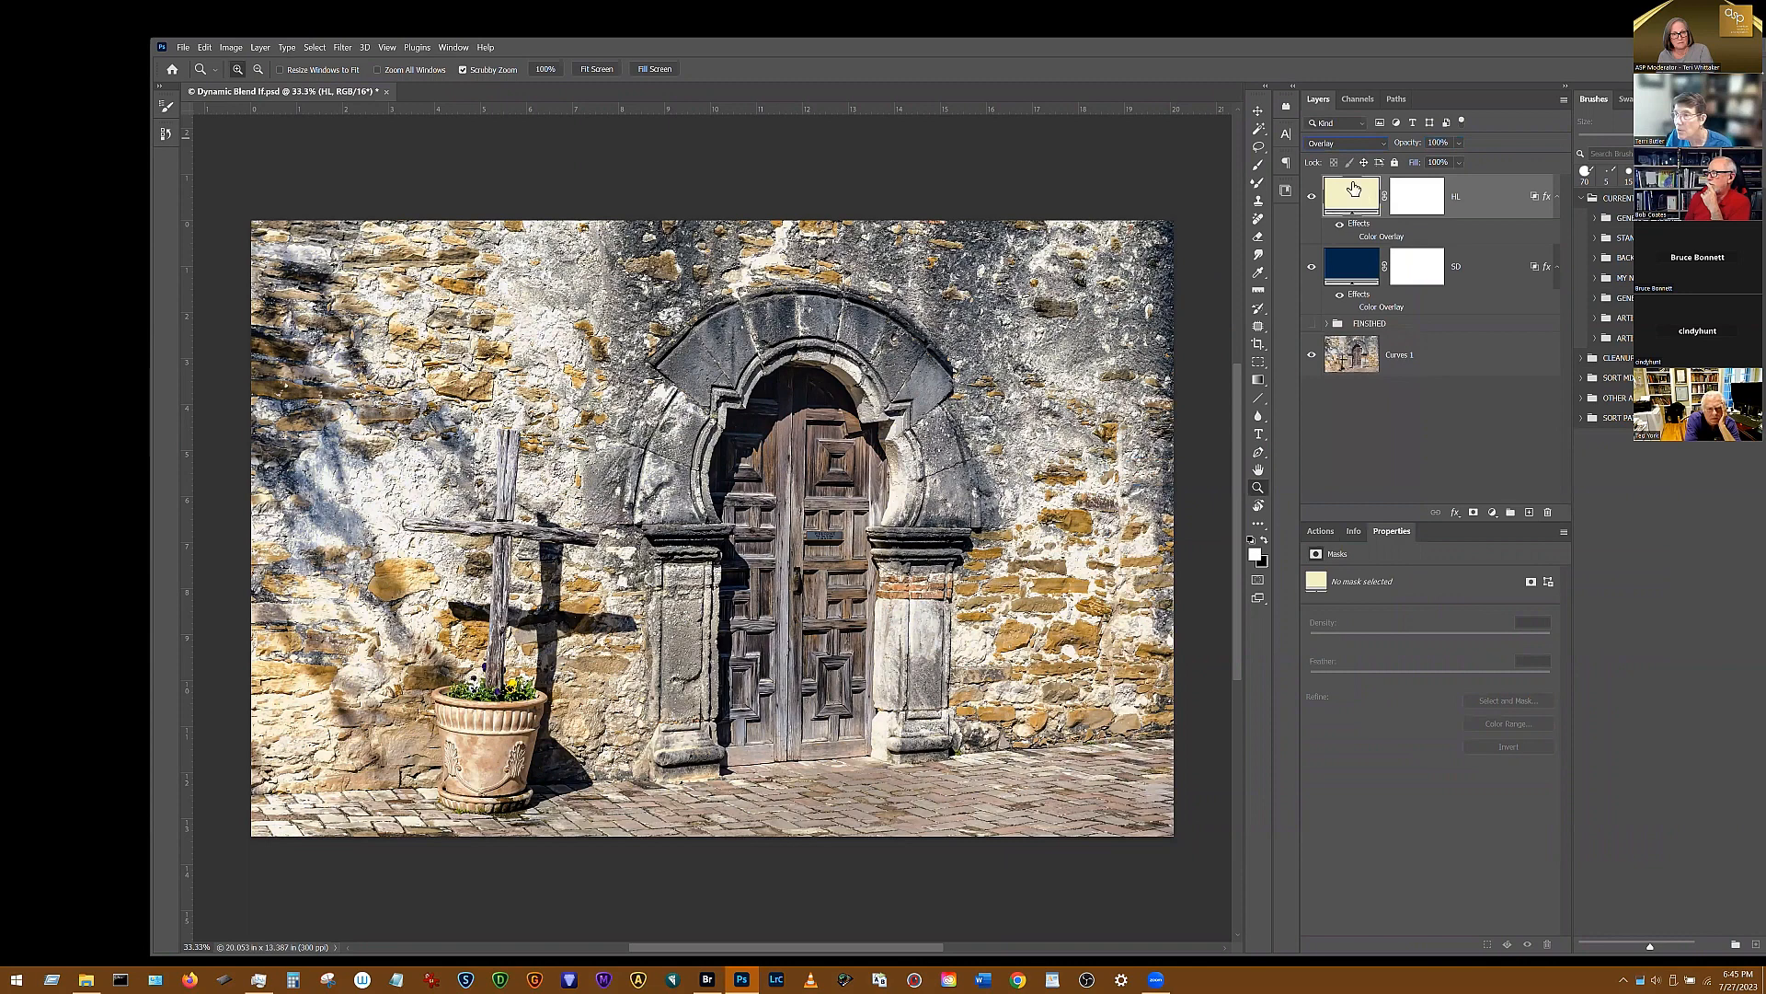
pyautogui.click(1332, 149)
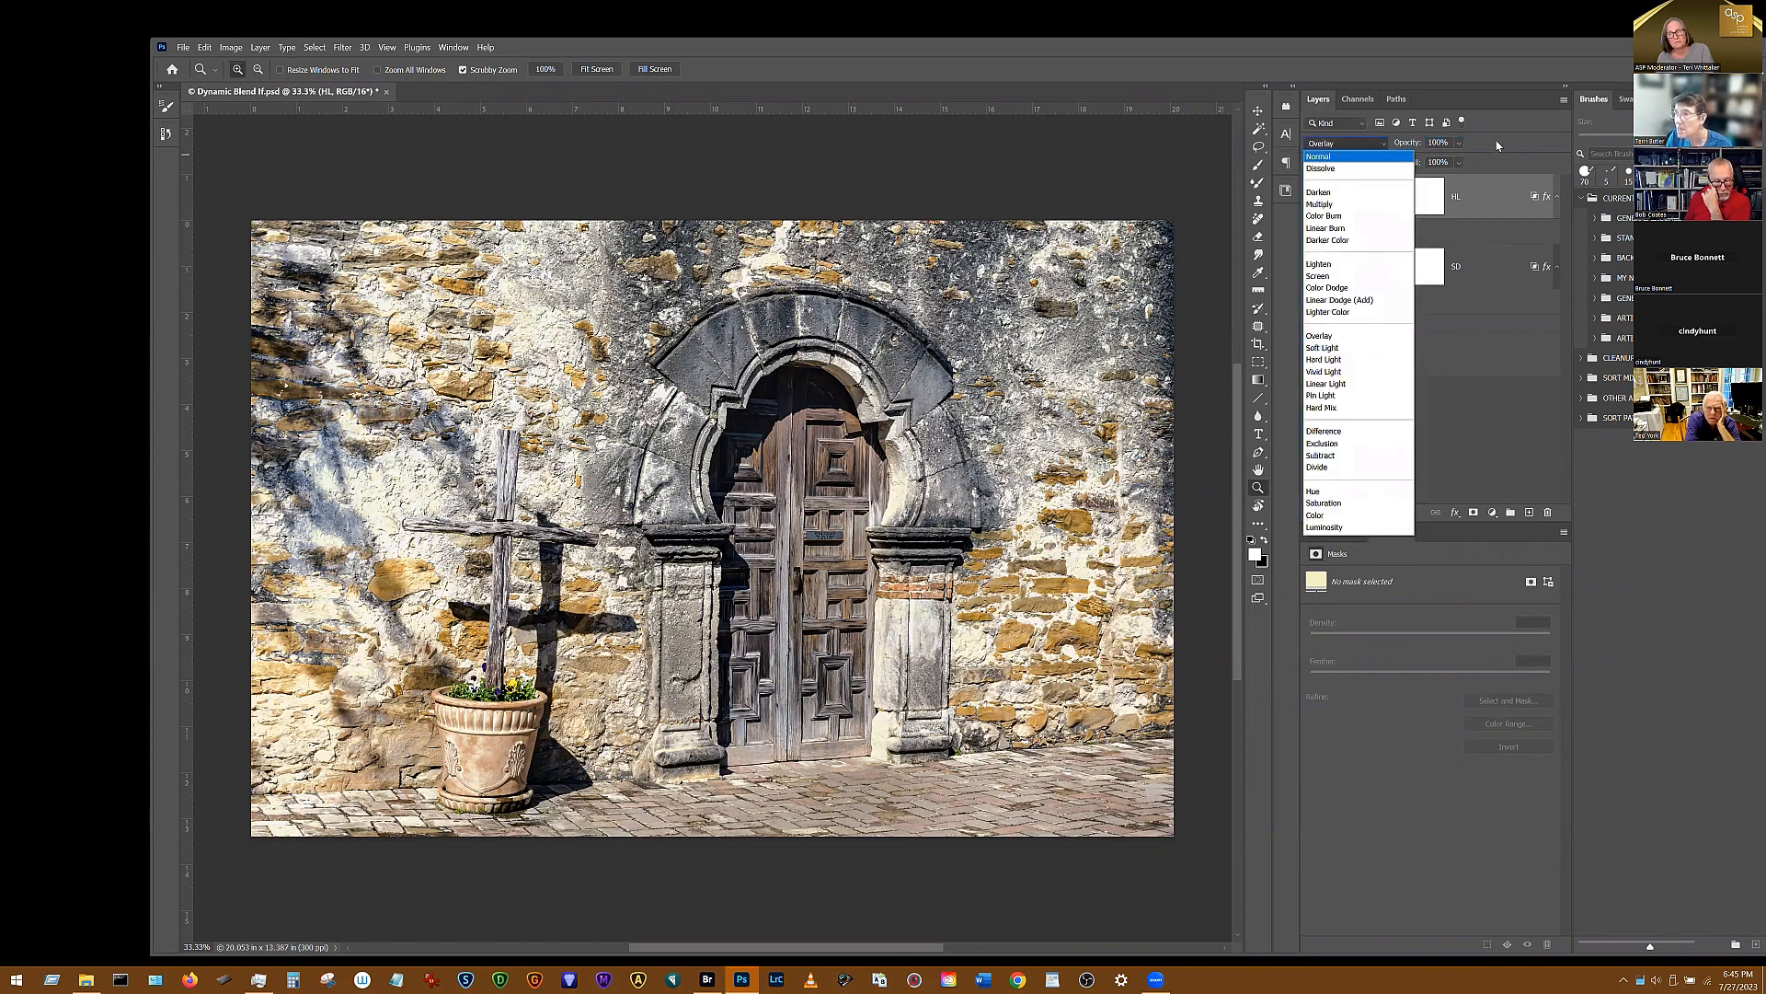
pyautogui.click(1425, 234)
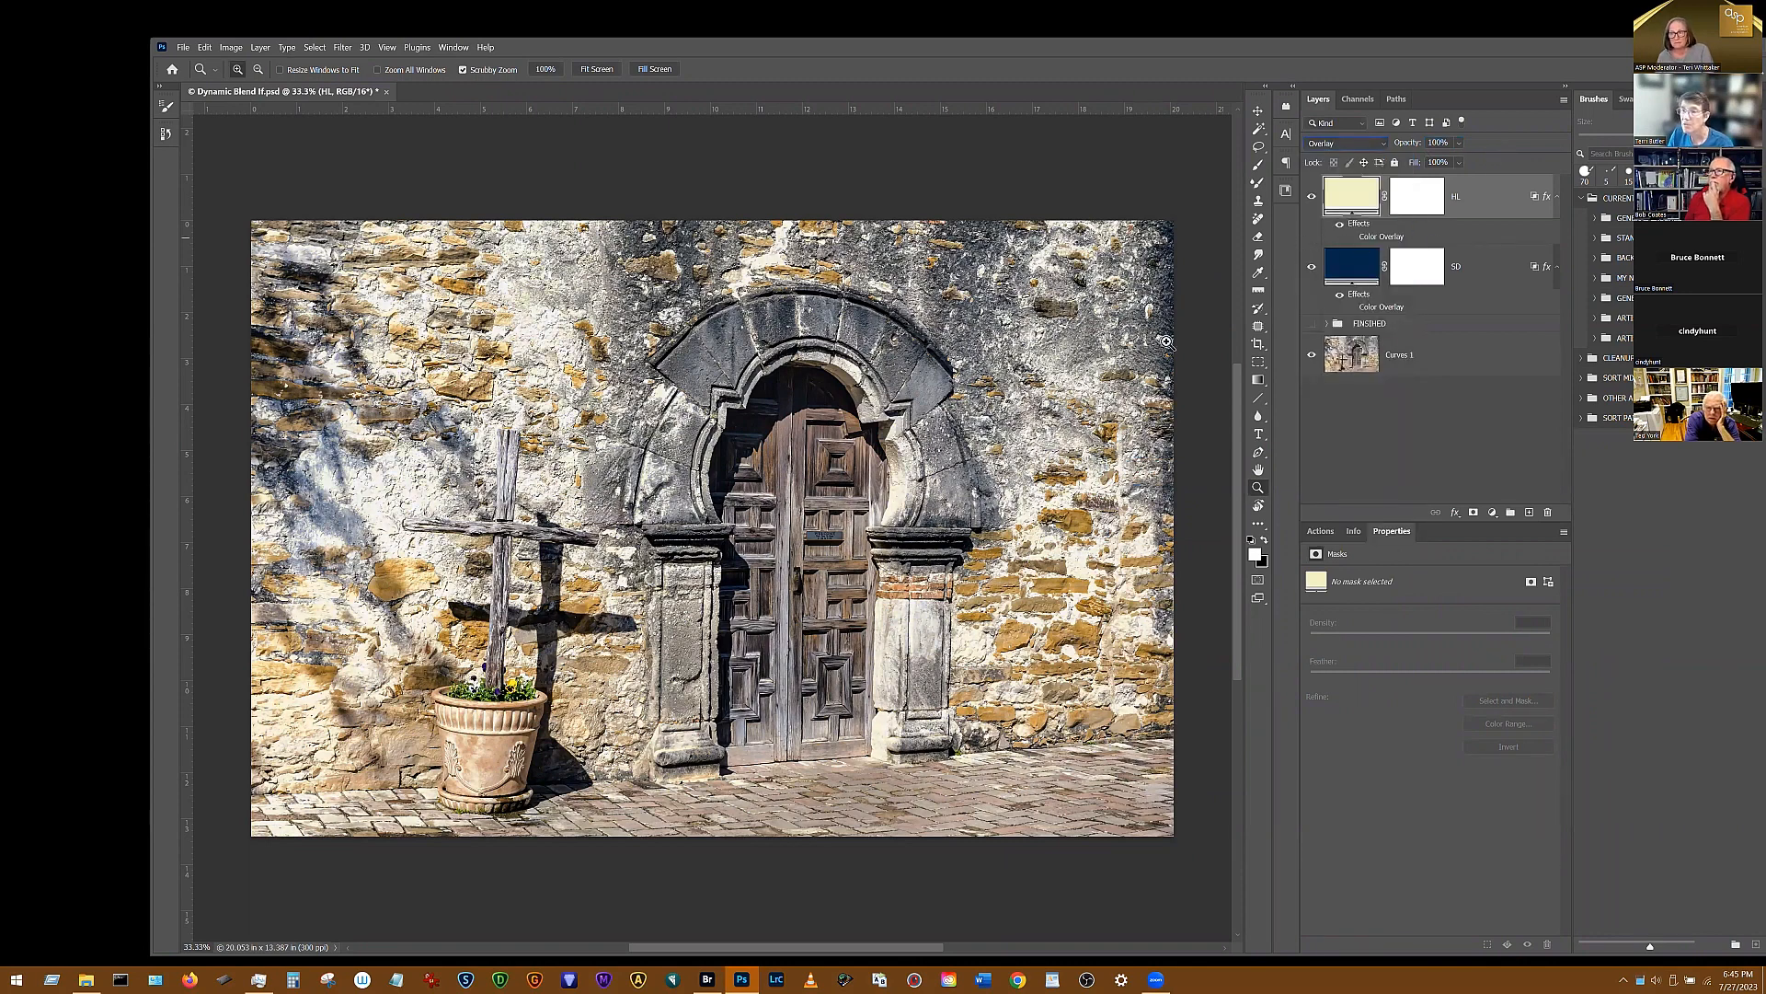
pyautogui.click(1312, 197)
pyautogui.click(1312, 197)
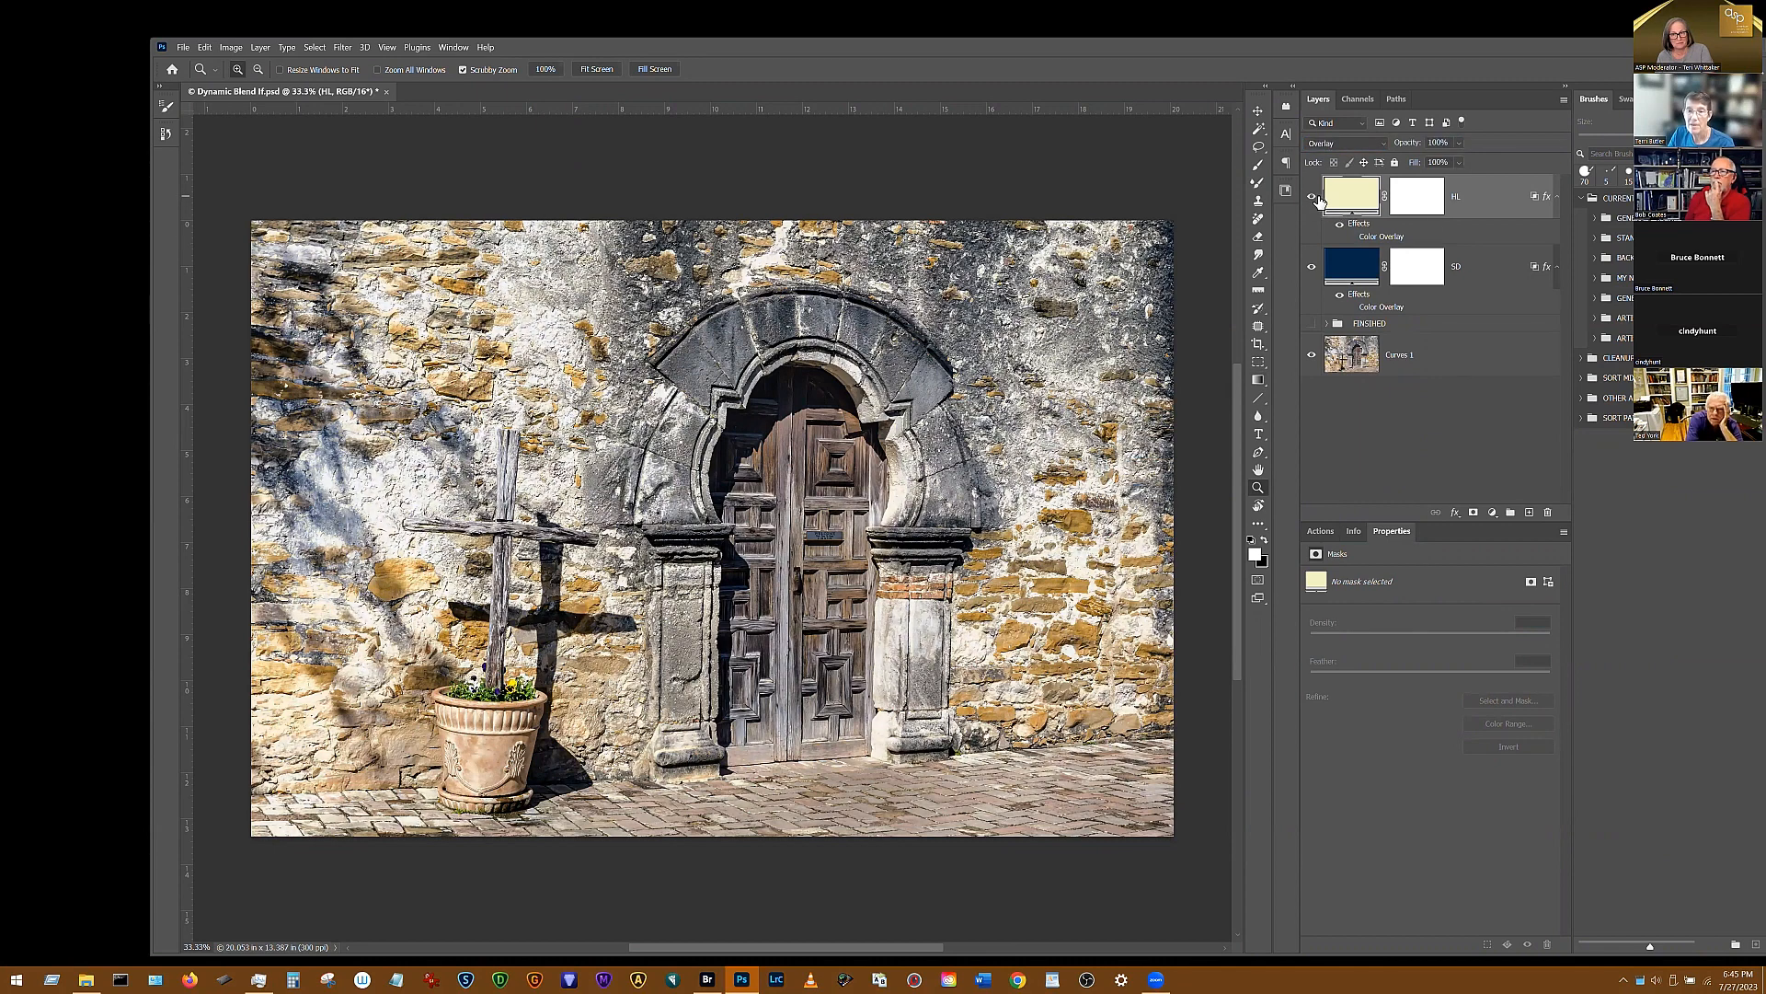
pyautogui.click(1312, 269)
pyautogui.click(1312, 269)
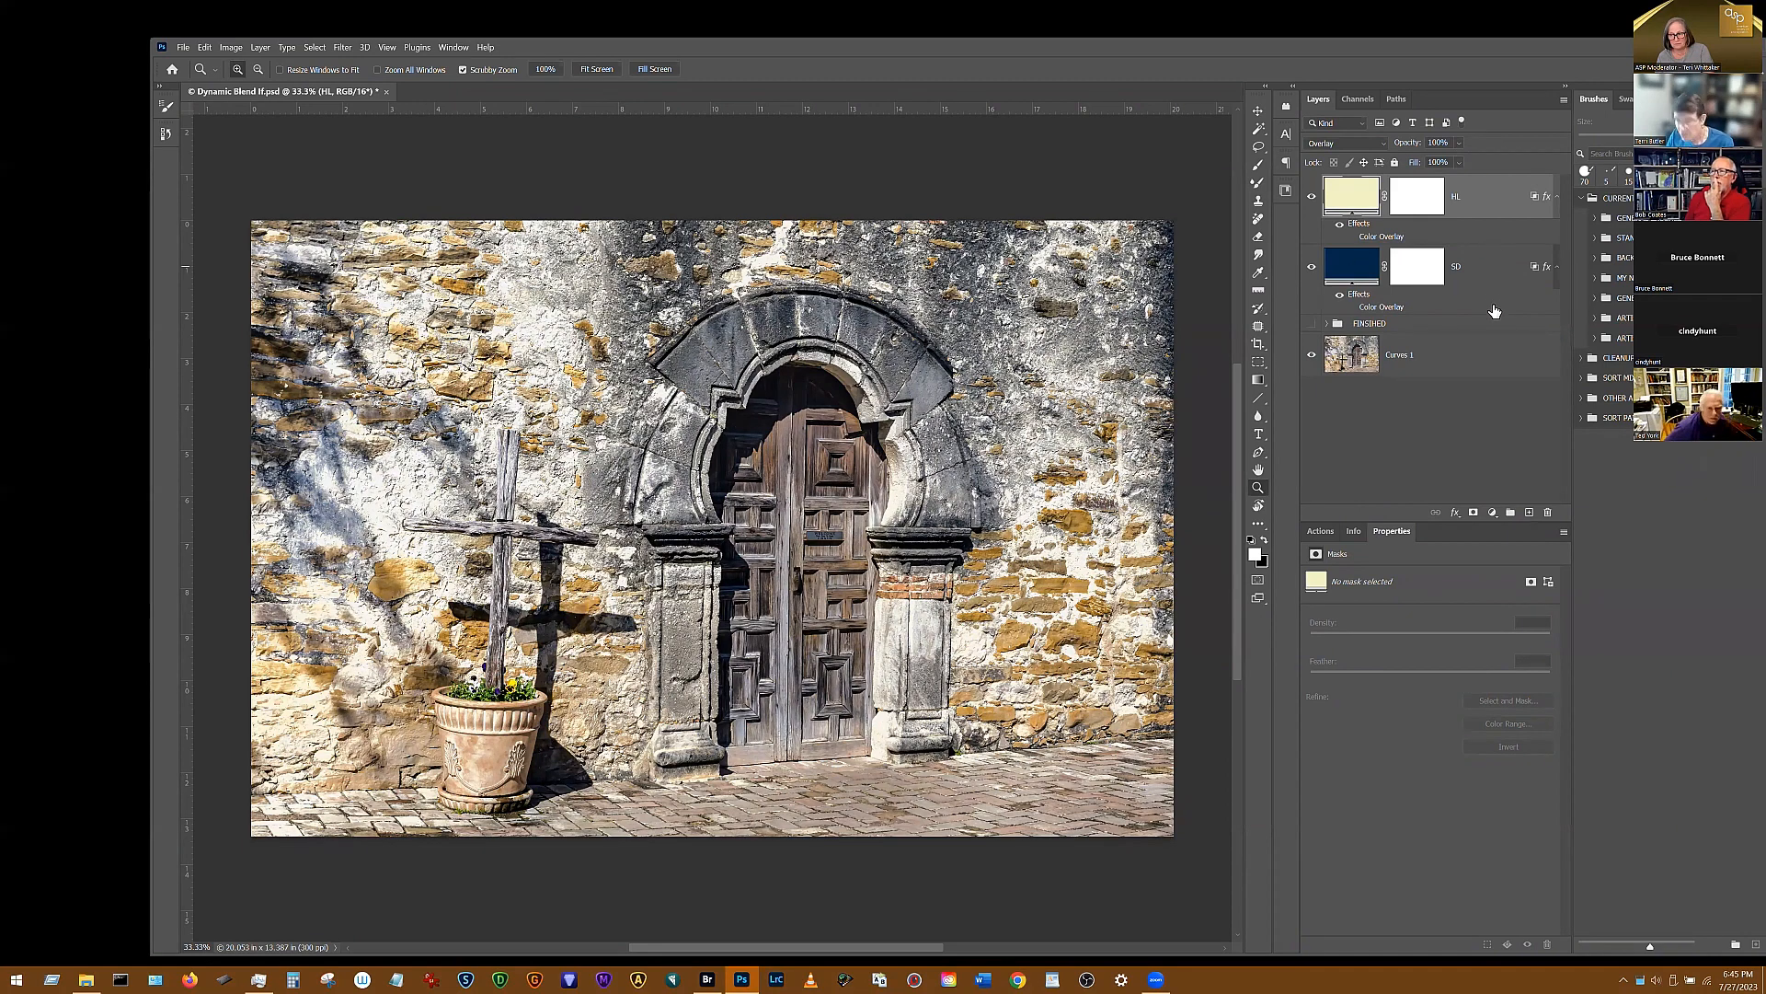
# Put the HL and SD layers into one group and compare the photo with the group hidden and shown
pyautogui.click(1492, 273)
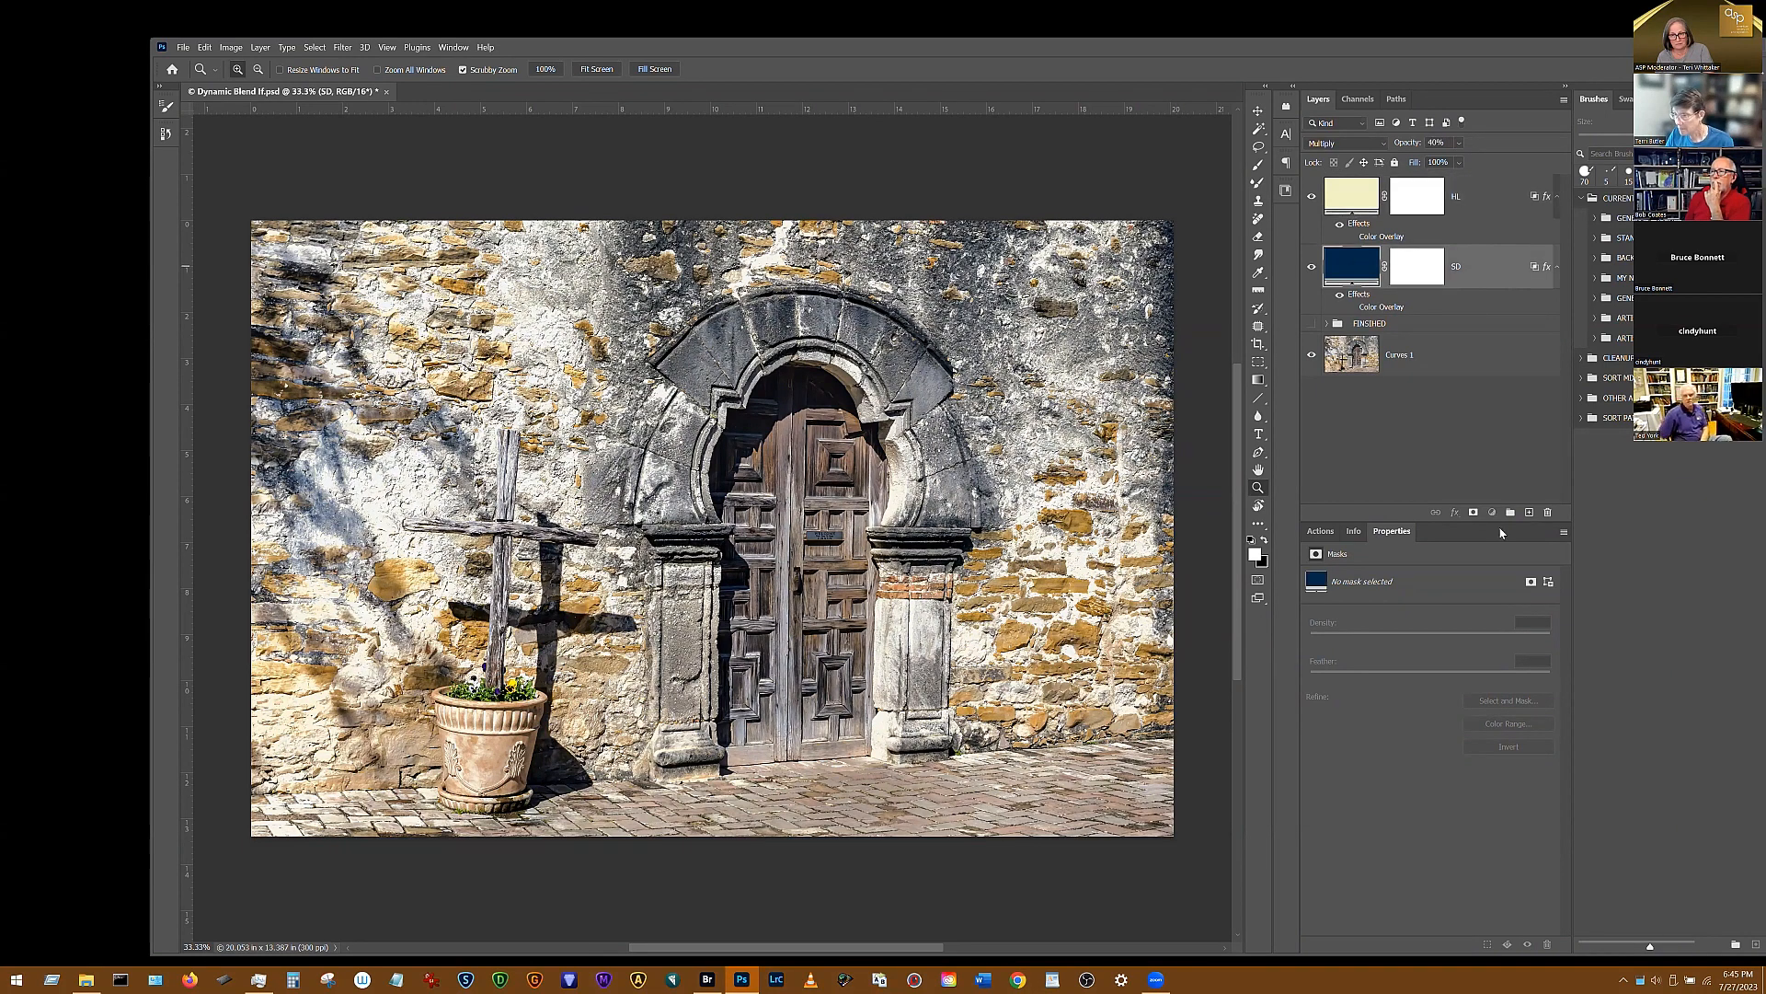
pyautogui.click(1511, 512)
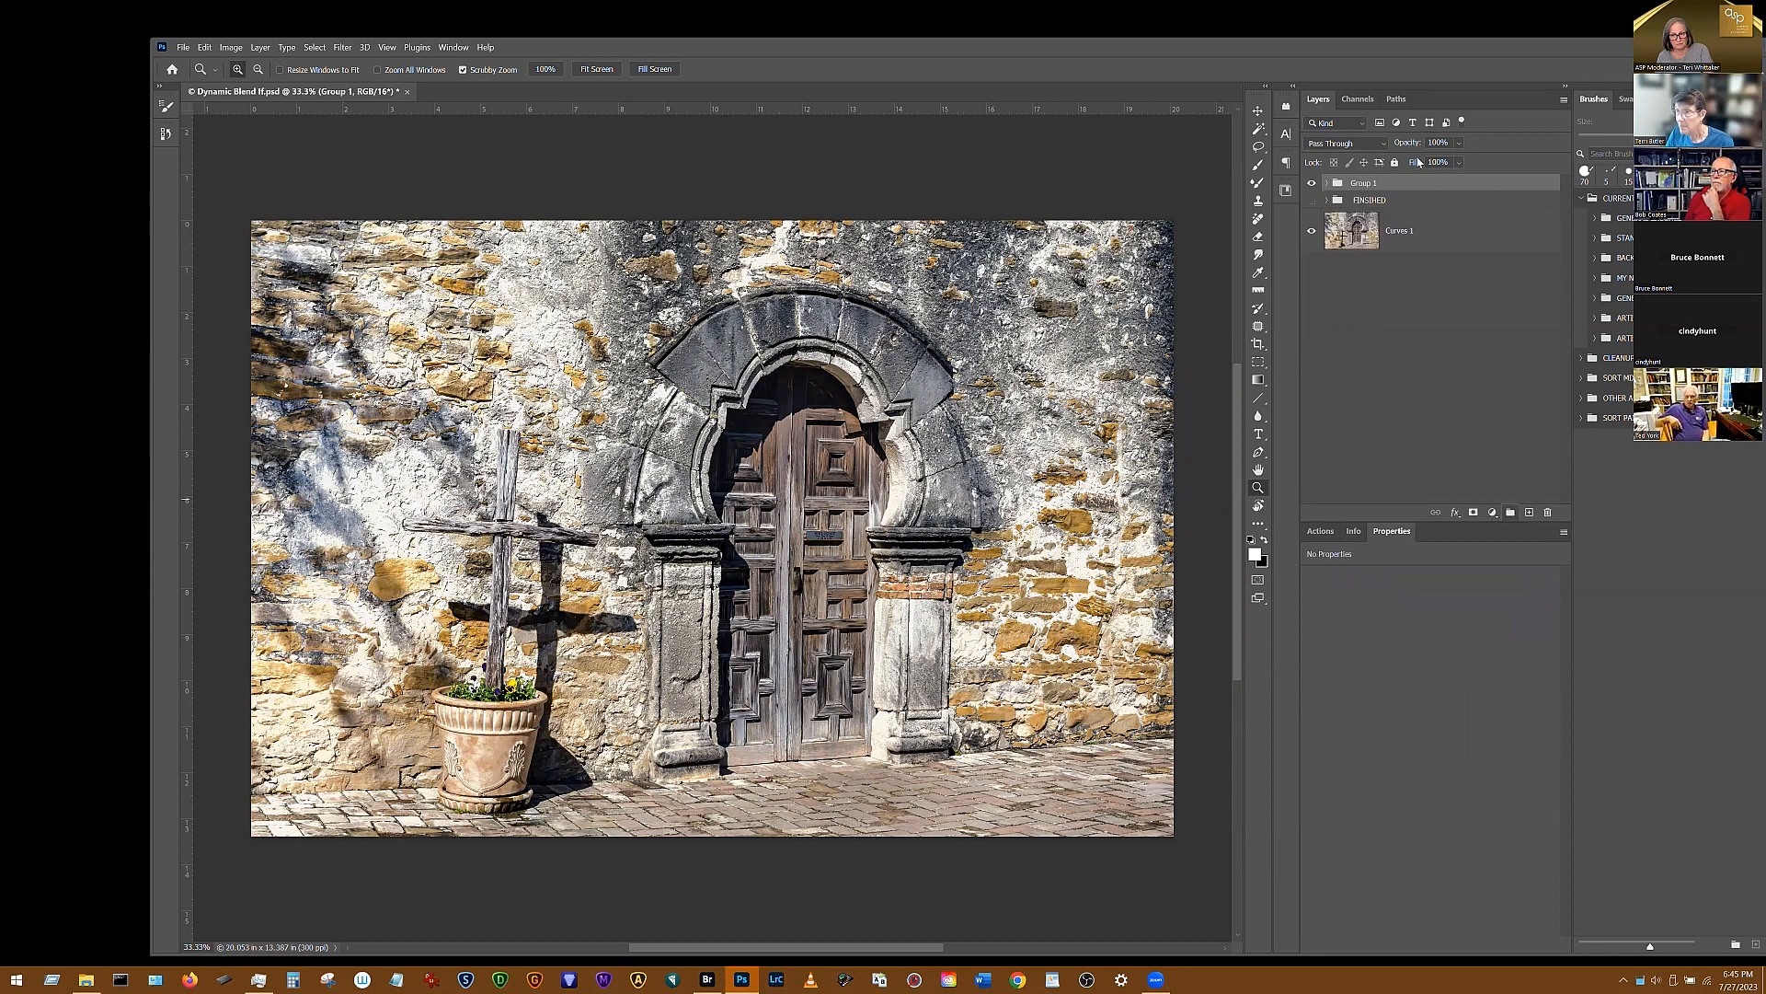
pyautogui.click(1312, 184)
pyautogui.click(1313, 184)
pyautogui.click(1314, 186)
pyautogui.click(1315, 186)
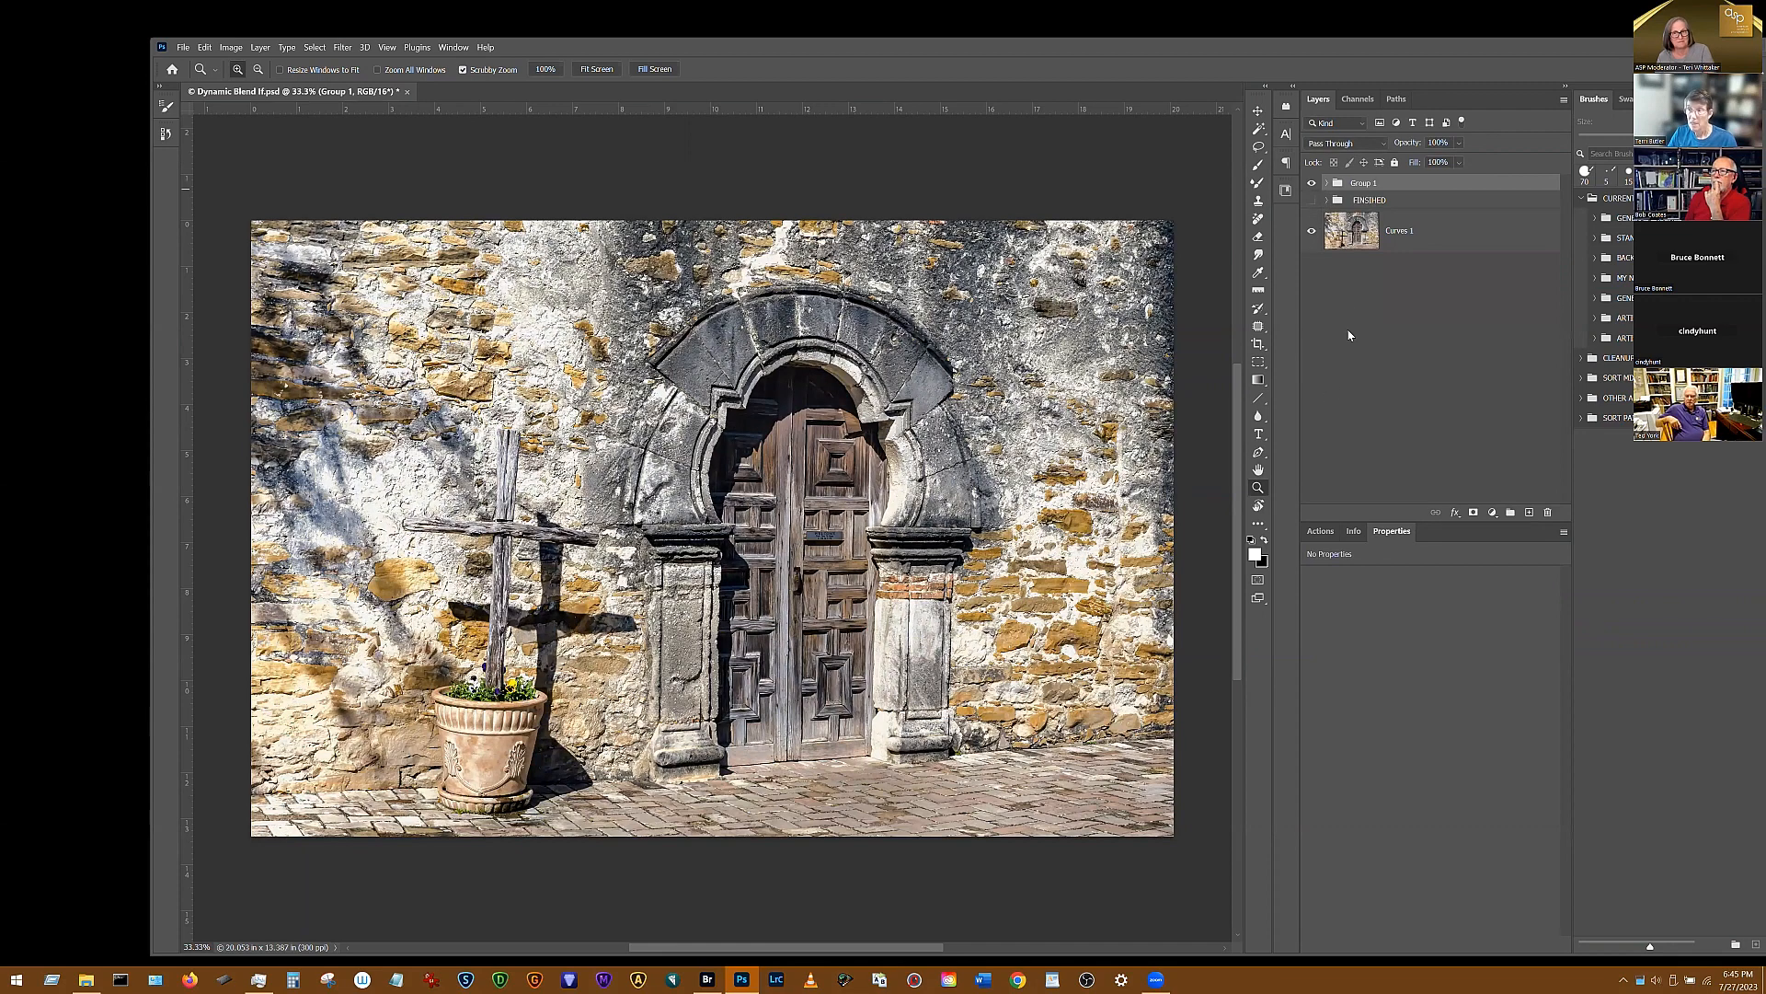